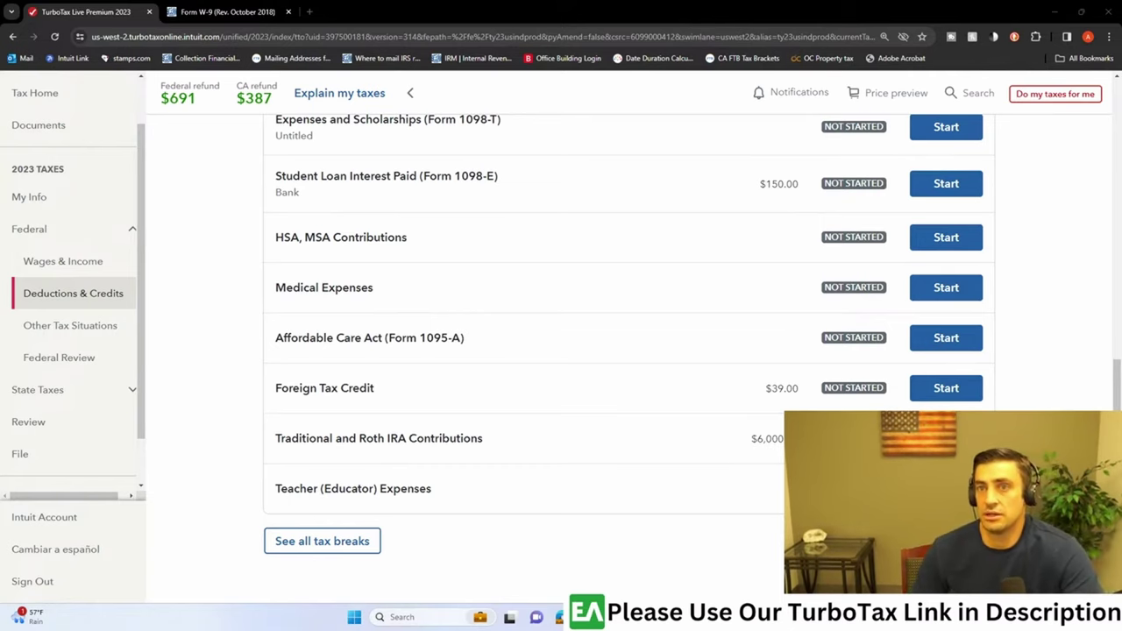
- Switch to the 1099 - Consolidated.pdf in Acrobat and examine its 1099-DIV, 1099-INT and 1099-B sections
key(alt+Tab)
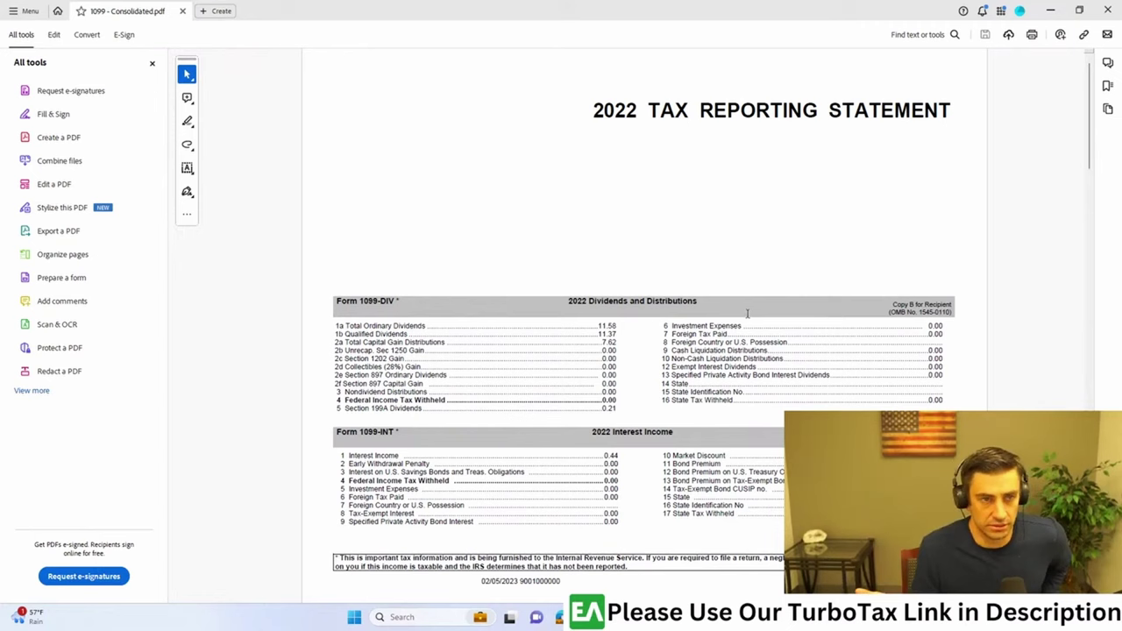
drag(589, 90, 985, 150)
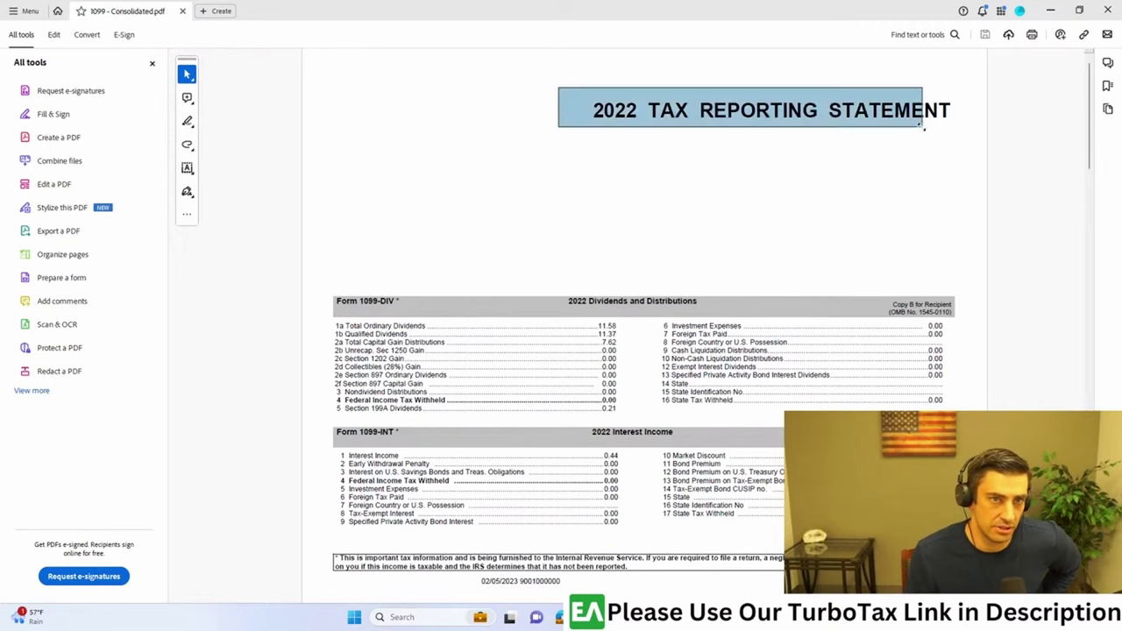
click(918, 230)
scroll(787, 201, down, 5)
scroll(804, 210, up, 5)
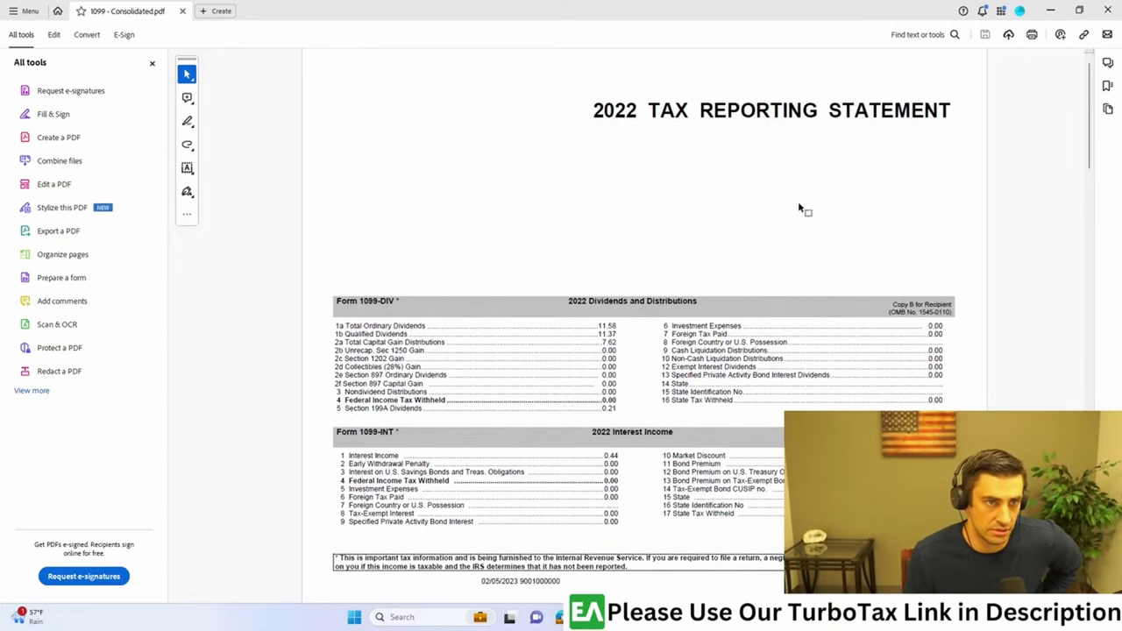
scroll(471, 328, up, 1)
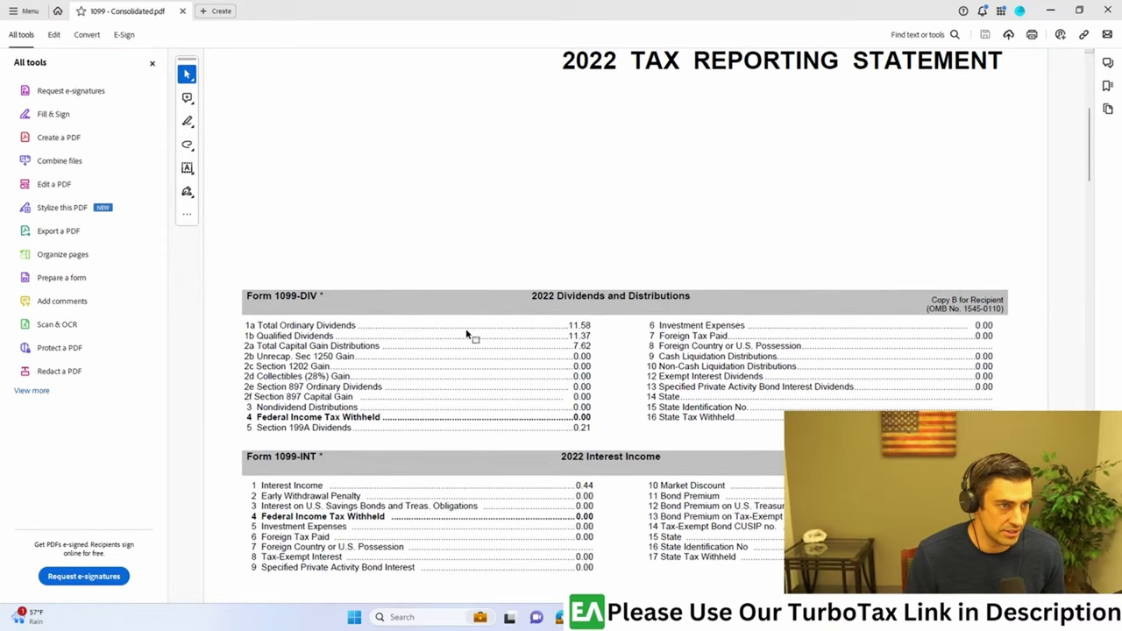
drag(358, 277, 228, 319)
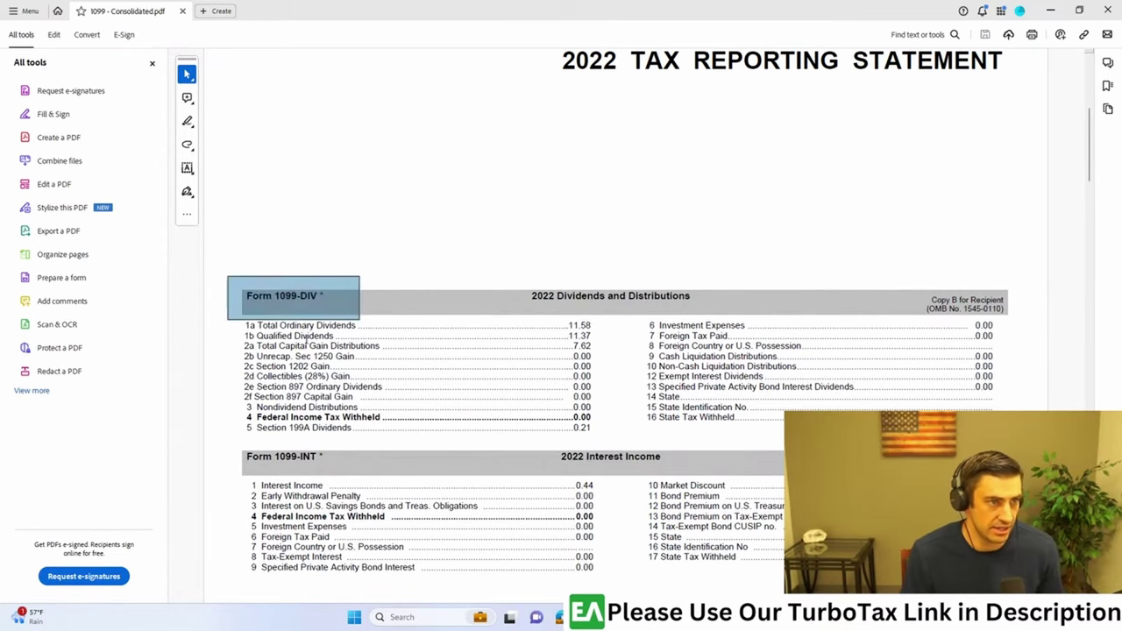
drag(204, 431, 393, 475)
scroll(611, 414, down, 1)
scroll(612, 414, down, 3)
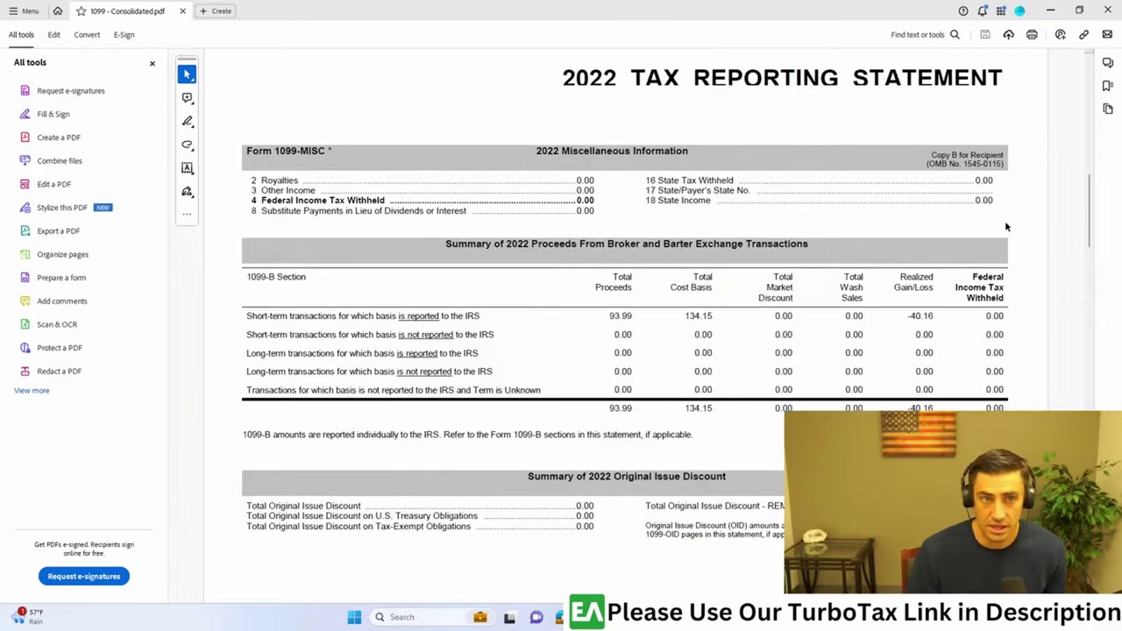
scroll(1004, 228, down, 1)
drag(208, 203, 341, 278)
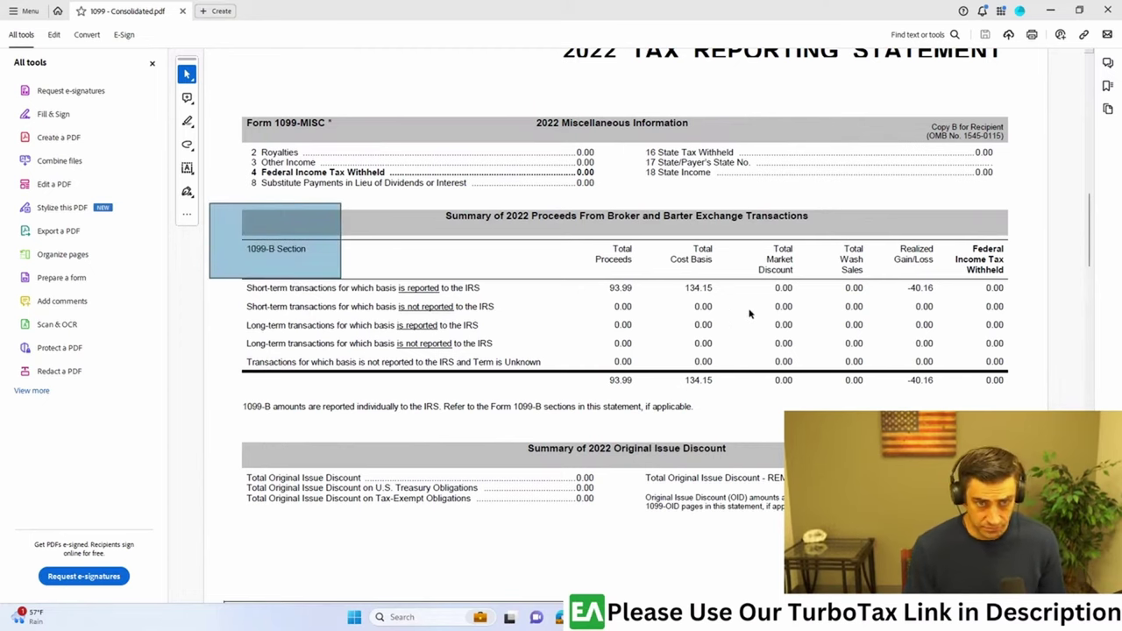
- Switch back to TurboTax and open the investments and savings summary from Wages & Income
drag(586, 5, 1121, 74)
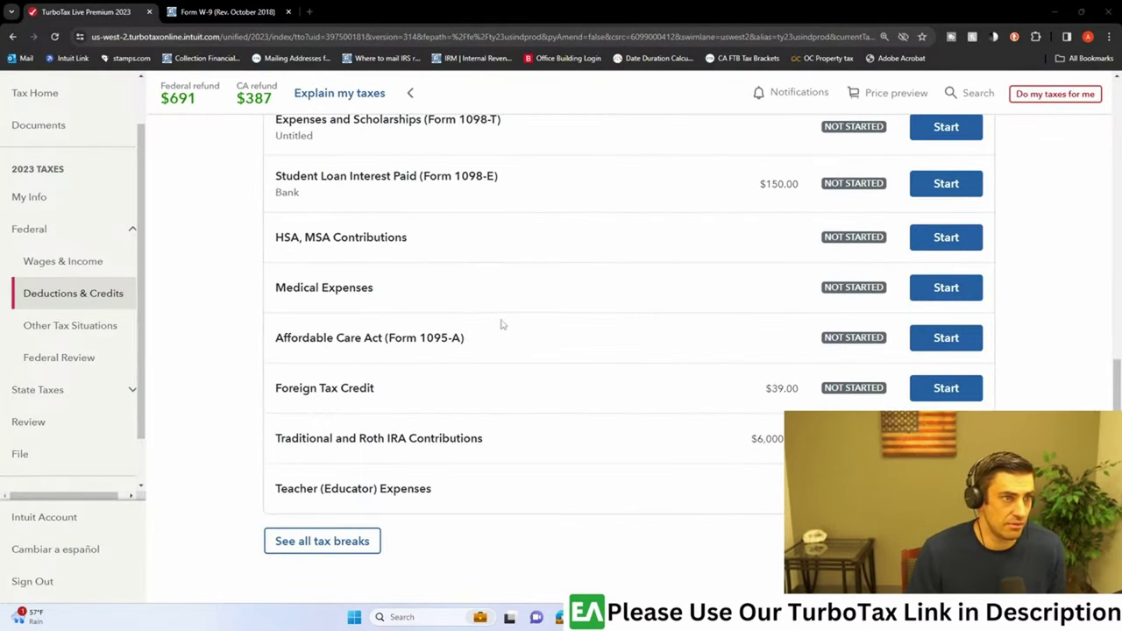
scroll(526, 351, up, 12)
click(59, 263)
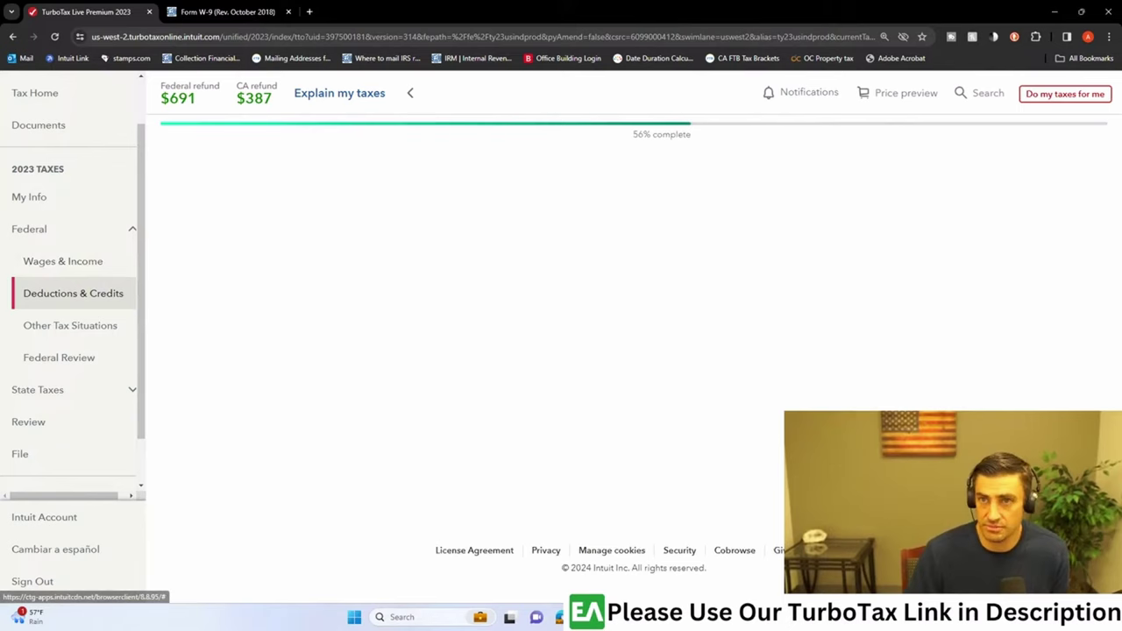
scroll(517, 288, down, 3)
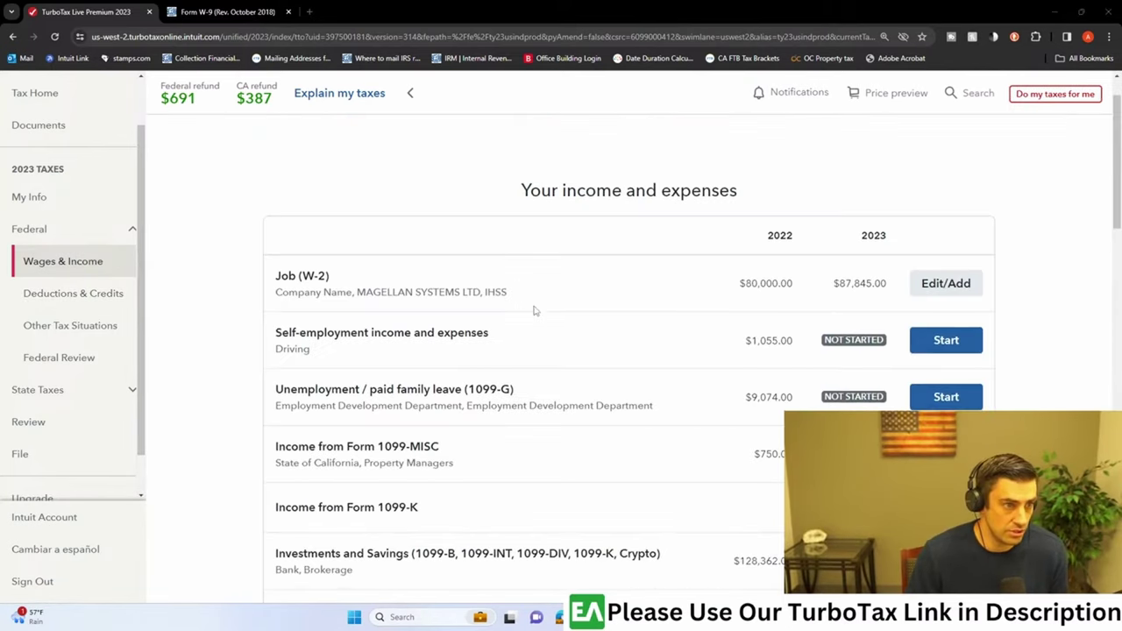
click(939, 325)
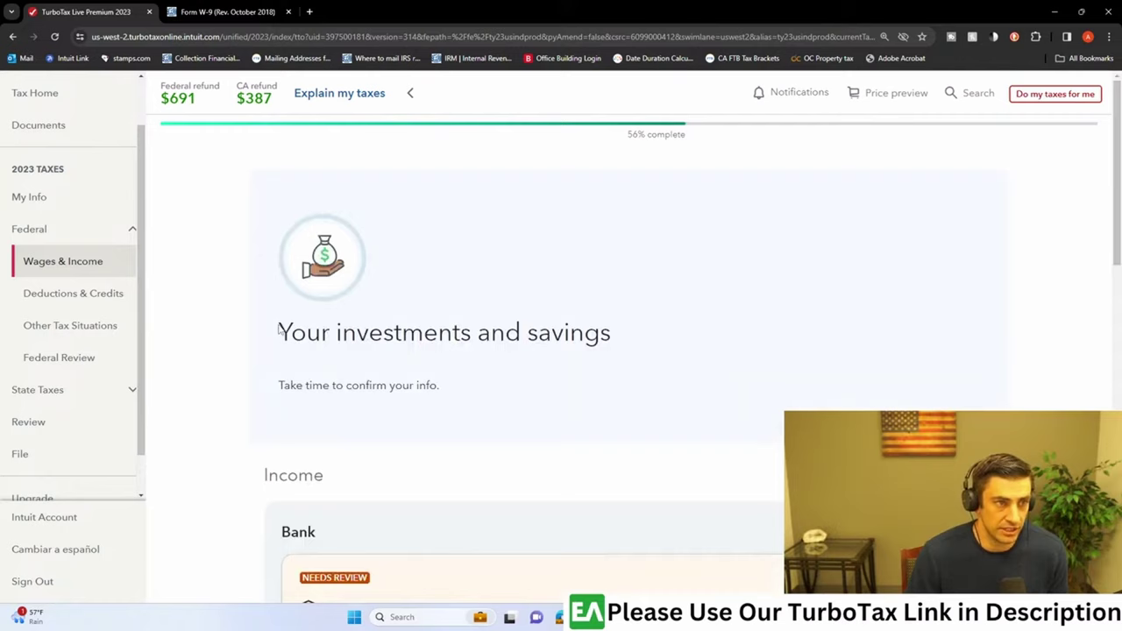
- Look over the bank 1099-INT entry in the investments and savings summary and return to the income list
drag(279, 328, 651, 349)
scroll(659, 354, down, 4)
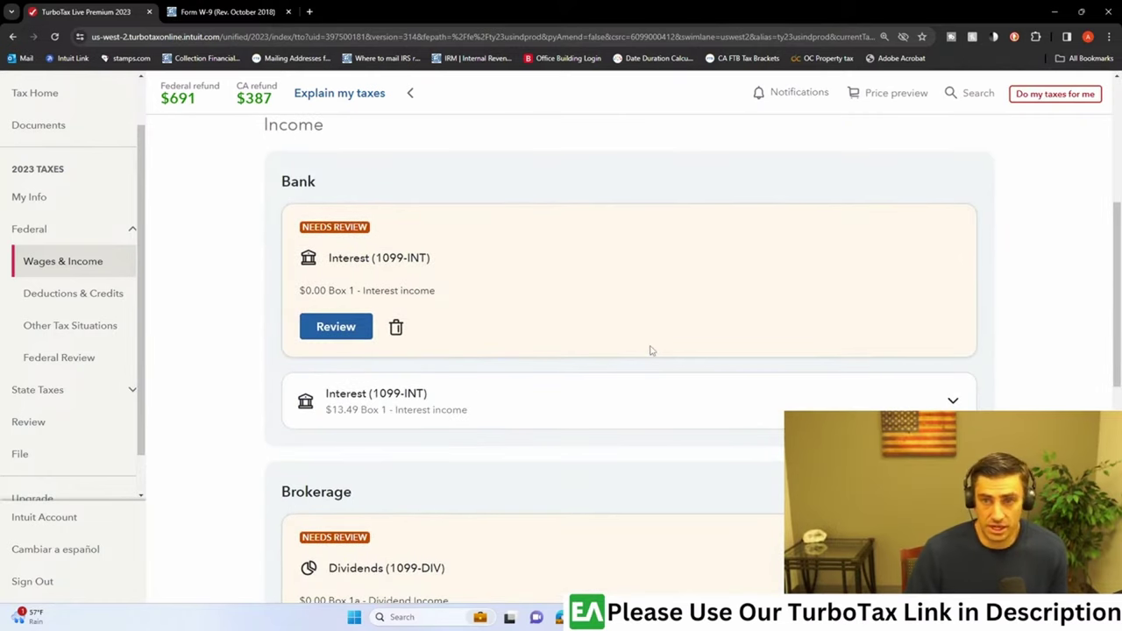
drag(347, 256, 514, 263)
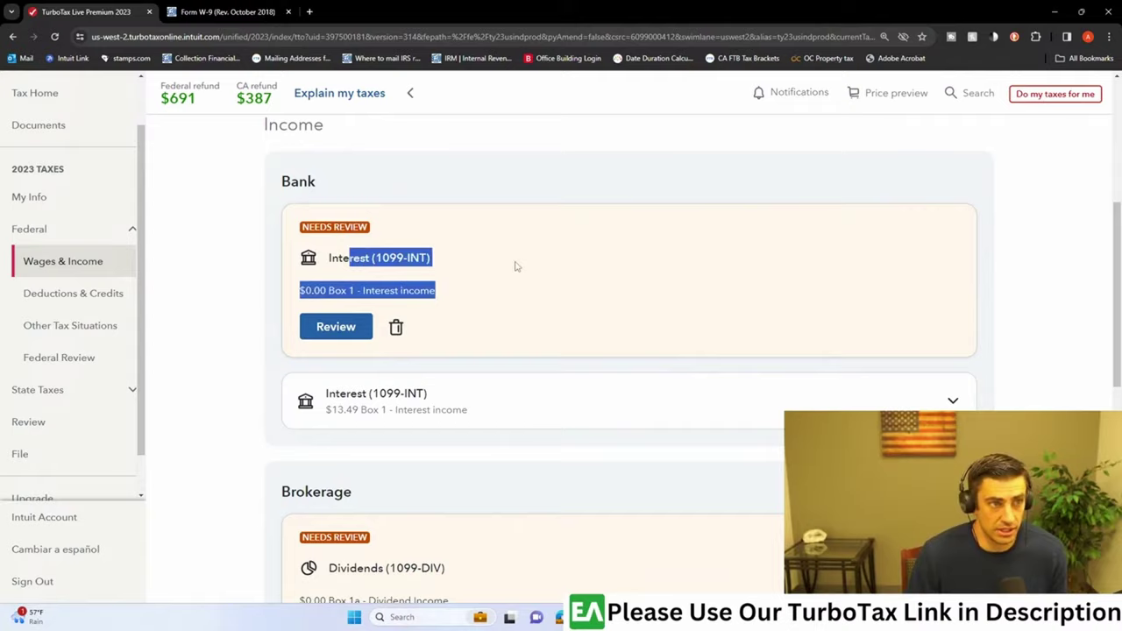
scroll(554, 308, down, 3)
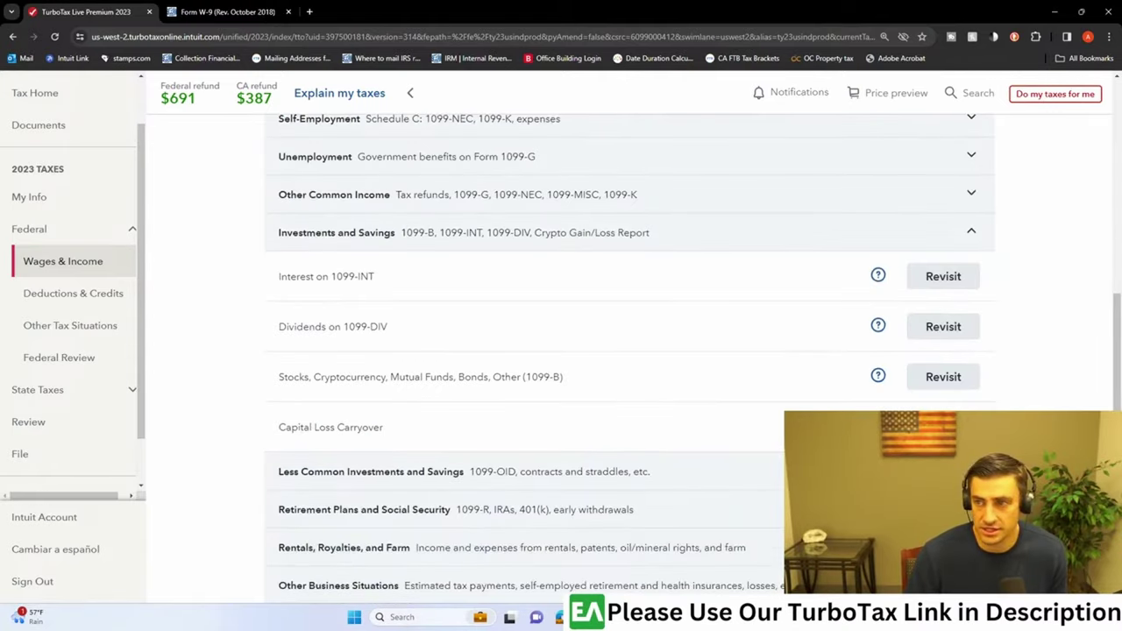
- Switch to the consolidated 1099 in Acrobat and find its 1099-INT section
drag(0, 176, 638, 5)
scroll(447, 222, up, 1)
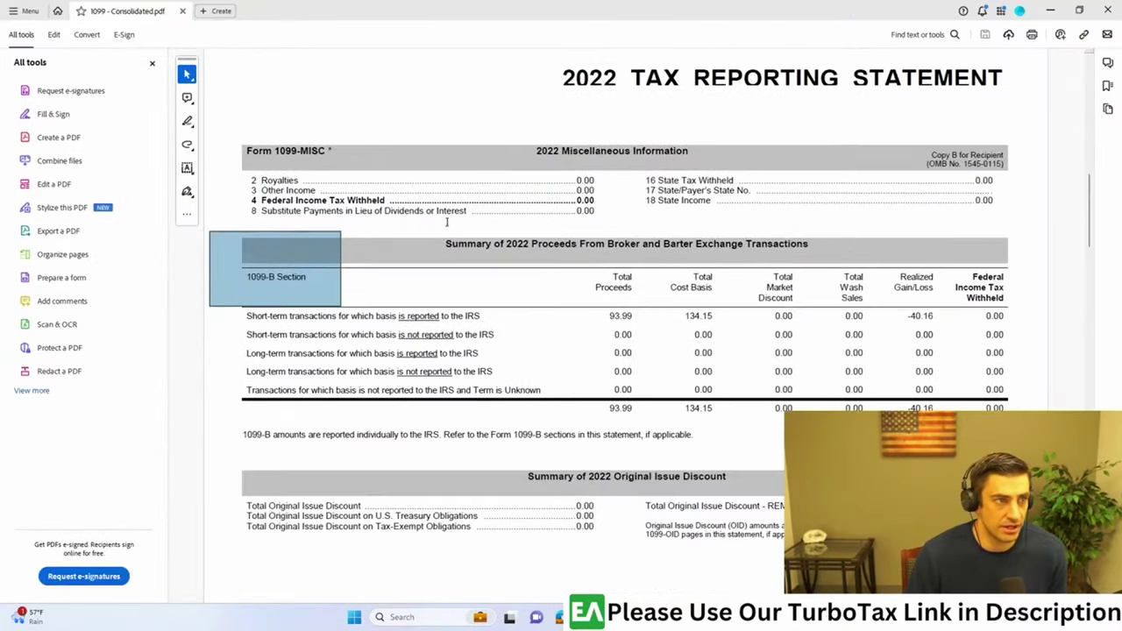
scroll(351, 202, up, 10)
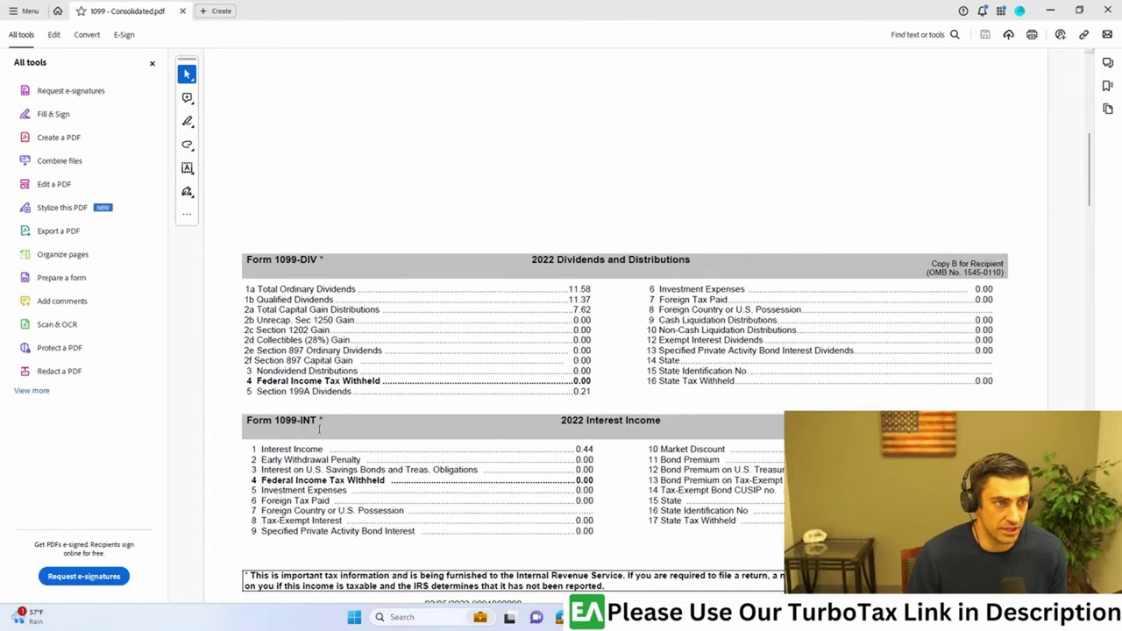
- Return to TurboTax, revisit Interest on 1099-INT and start reviewing the bank's 1099-INT entry marked as needing review
key(alt+Tab)
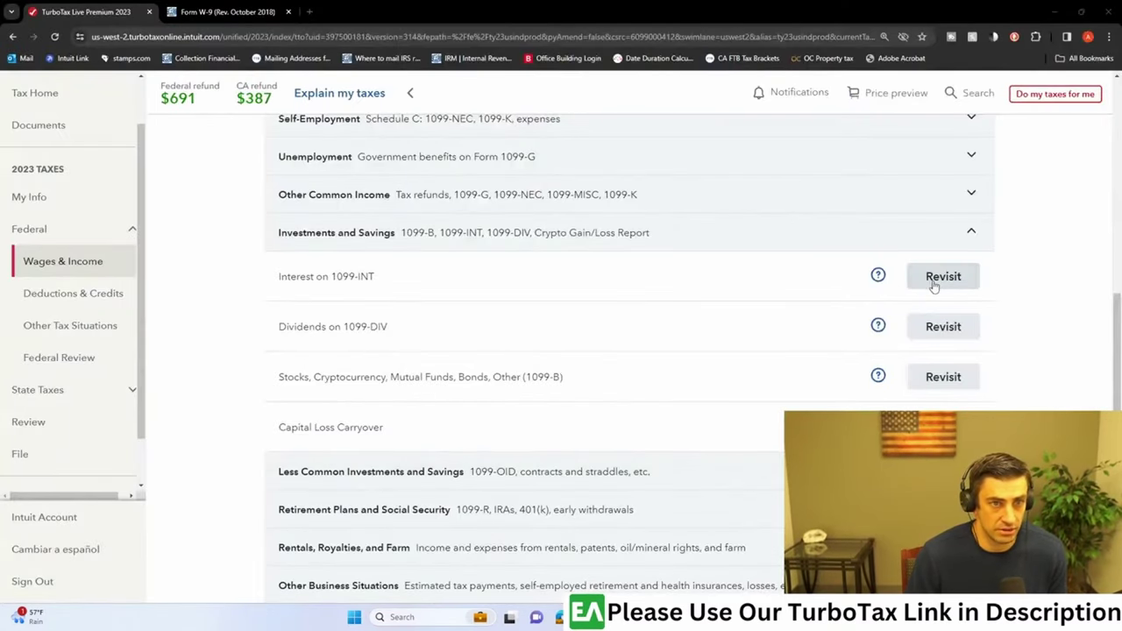
click(938, 280)
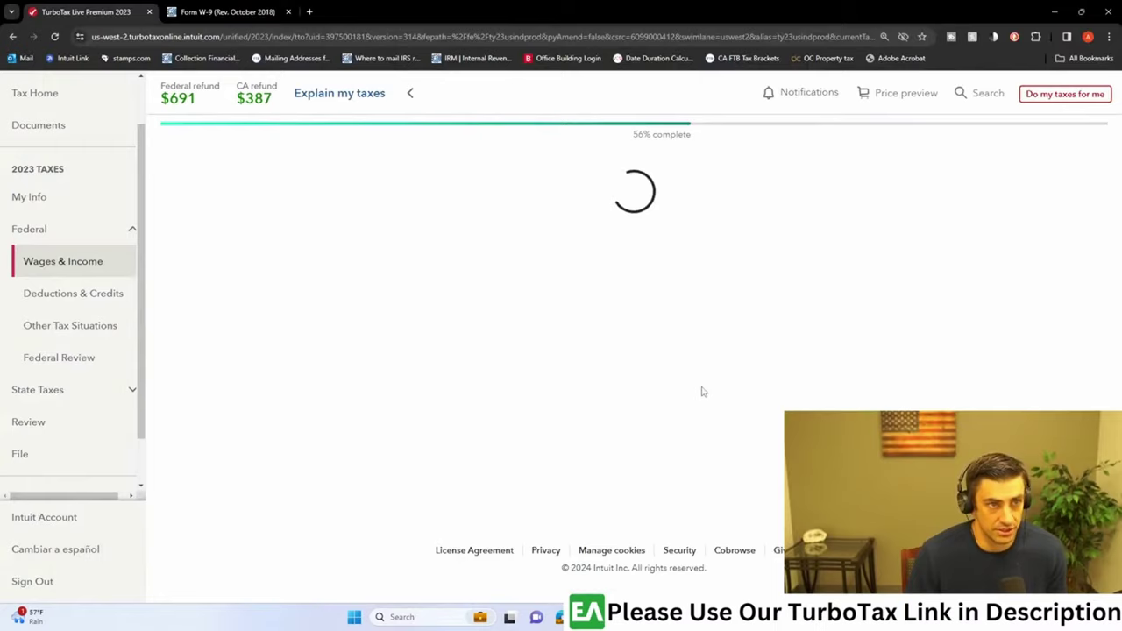
scroll(703, 395, down, 7)
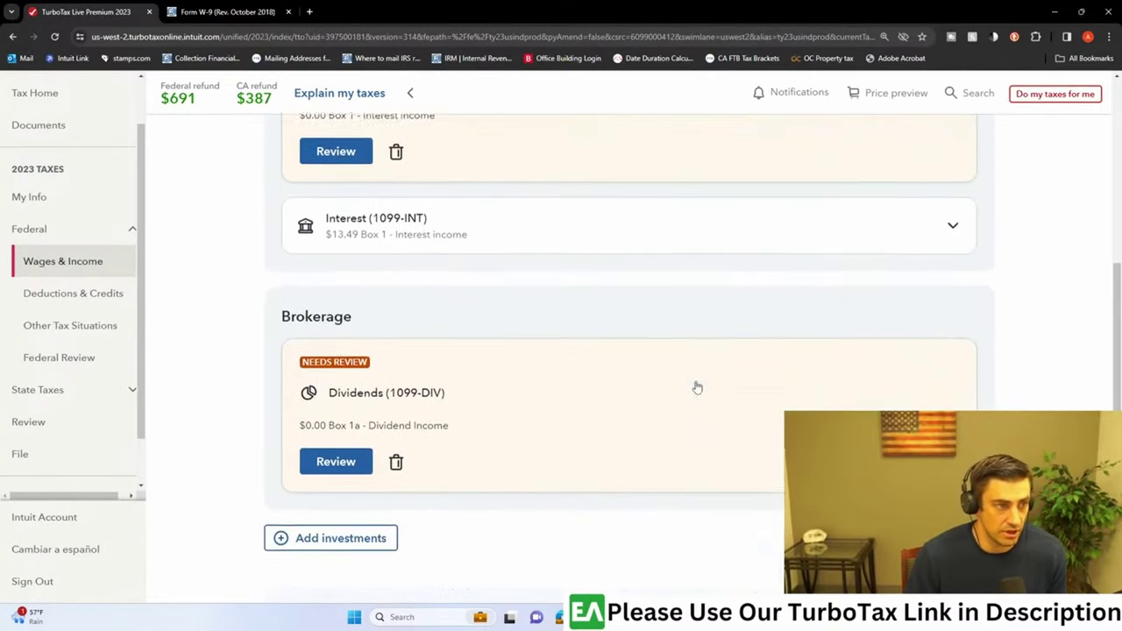
scroll(637, 380, up, 3)
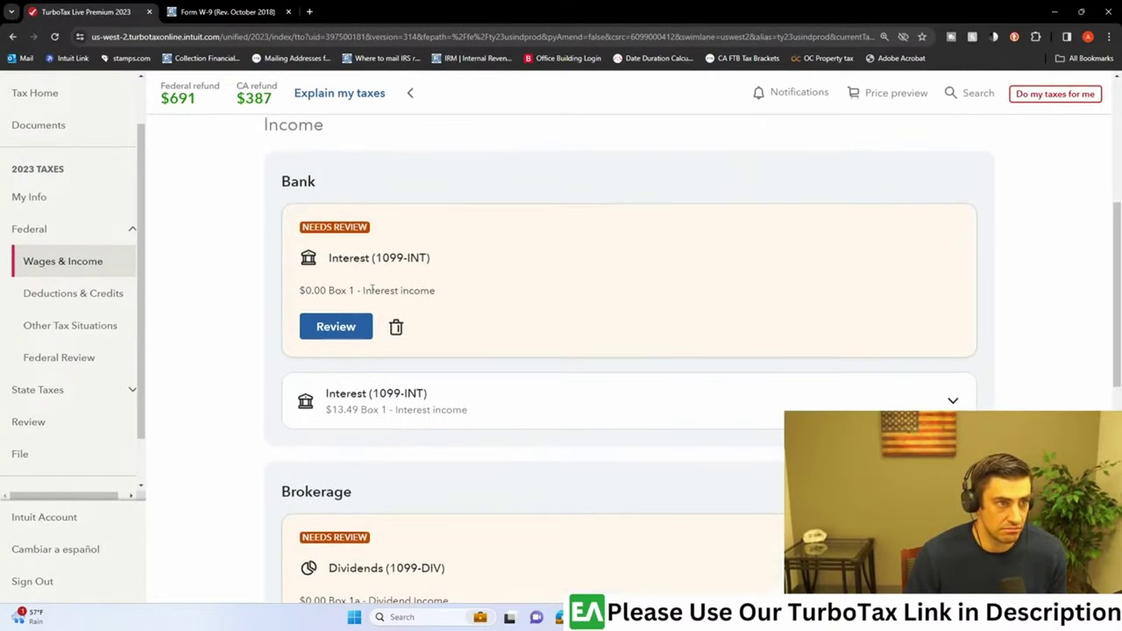
scroll(487, 302, up, 3)
scroll(506, 319, down, 3)
scroll(561, 333, up, 1)
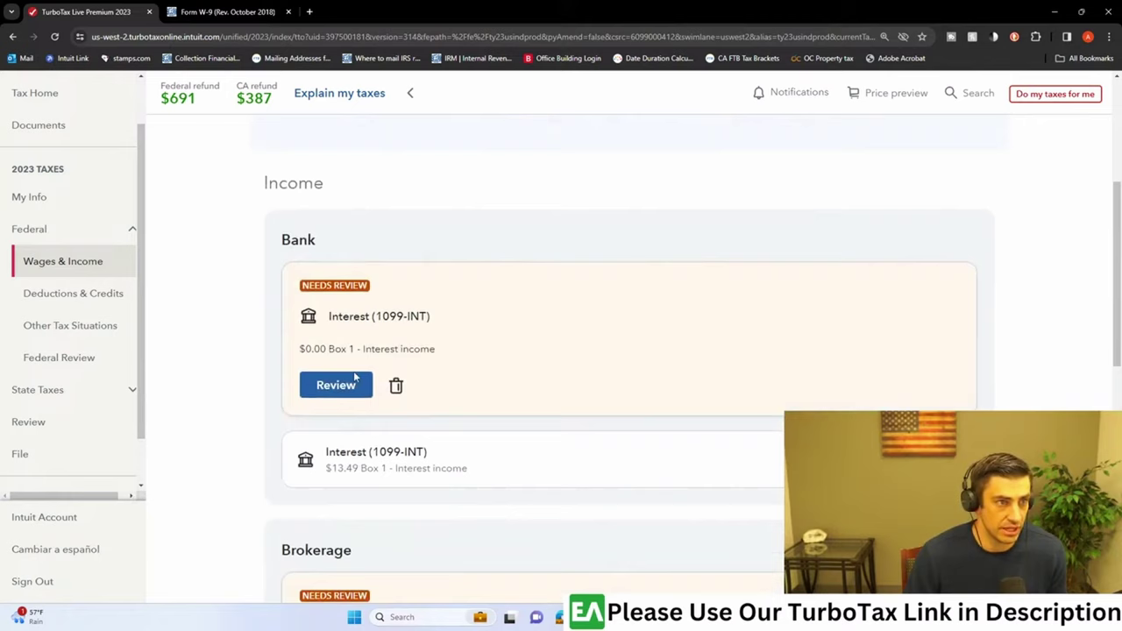
click(336, 385)
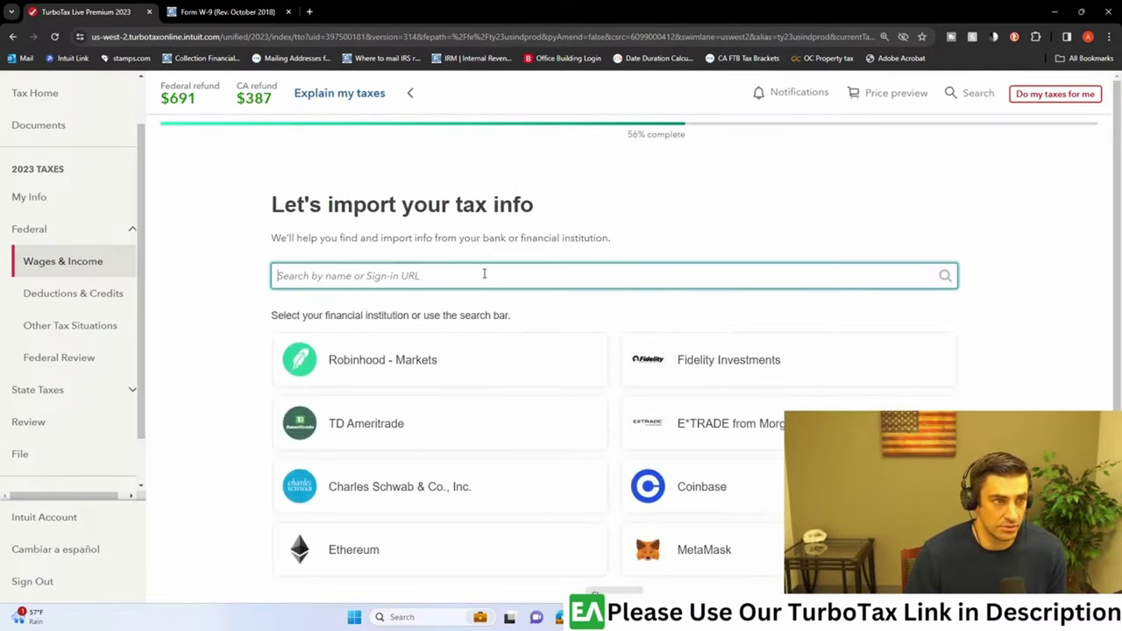
- Skip the financial institution import, choose Interest as the investment type and proceed to manual entry of the 1099-INT
drag(568, 207, 296, 207)
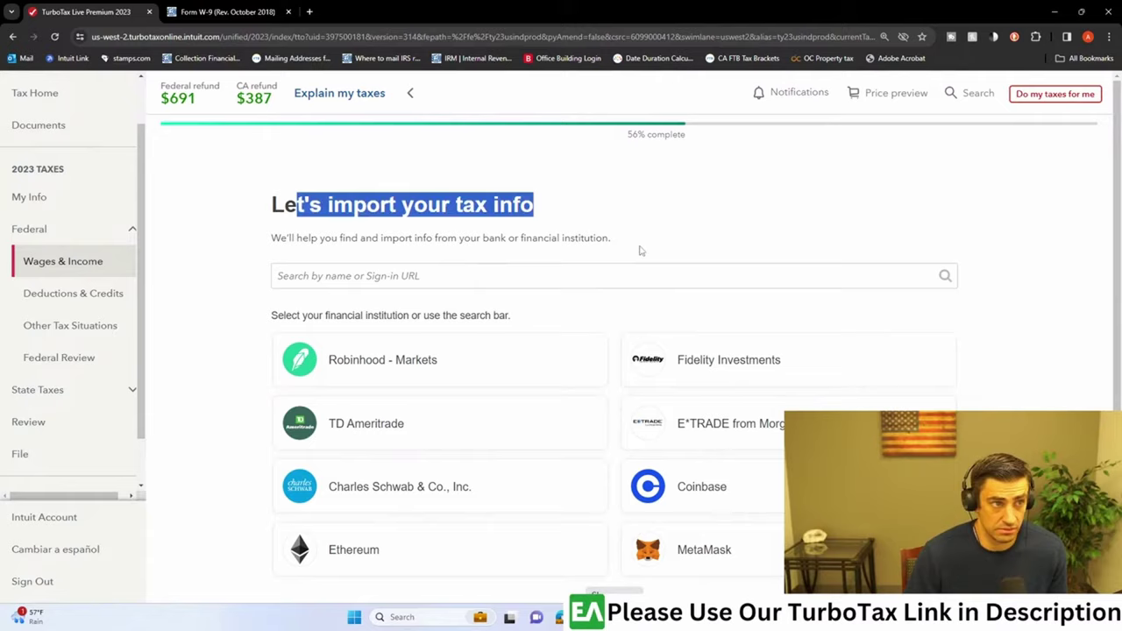
scroll(641, 250, down, 2)
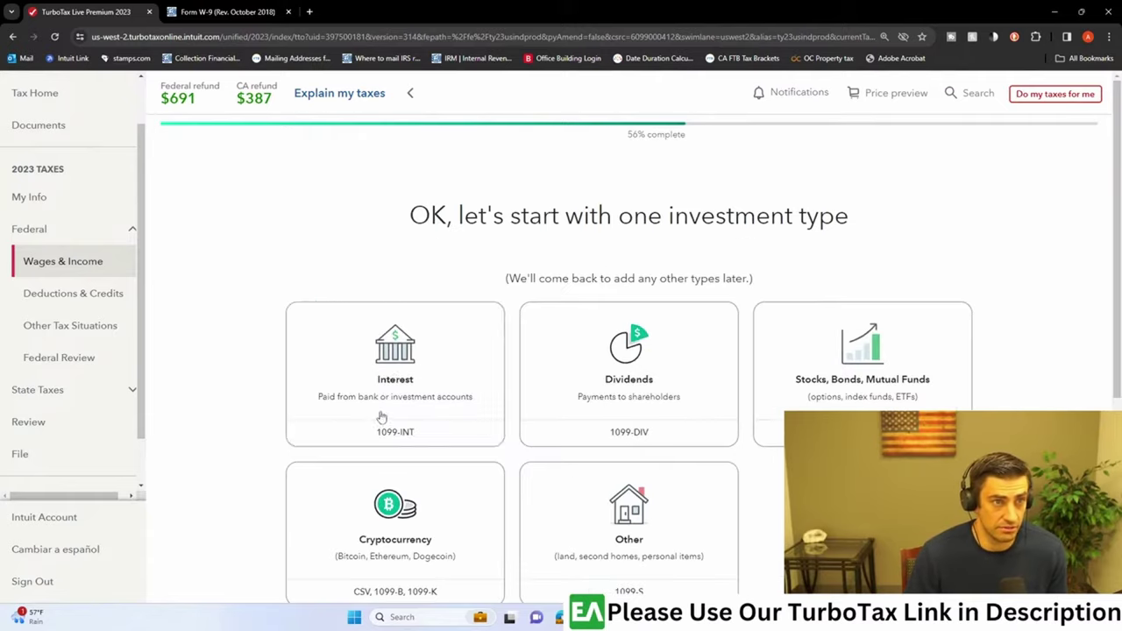
scroll(494, 371, down, 1)
click(391, 285)
scroll(658, 413, down, 2)
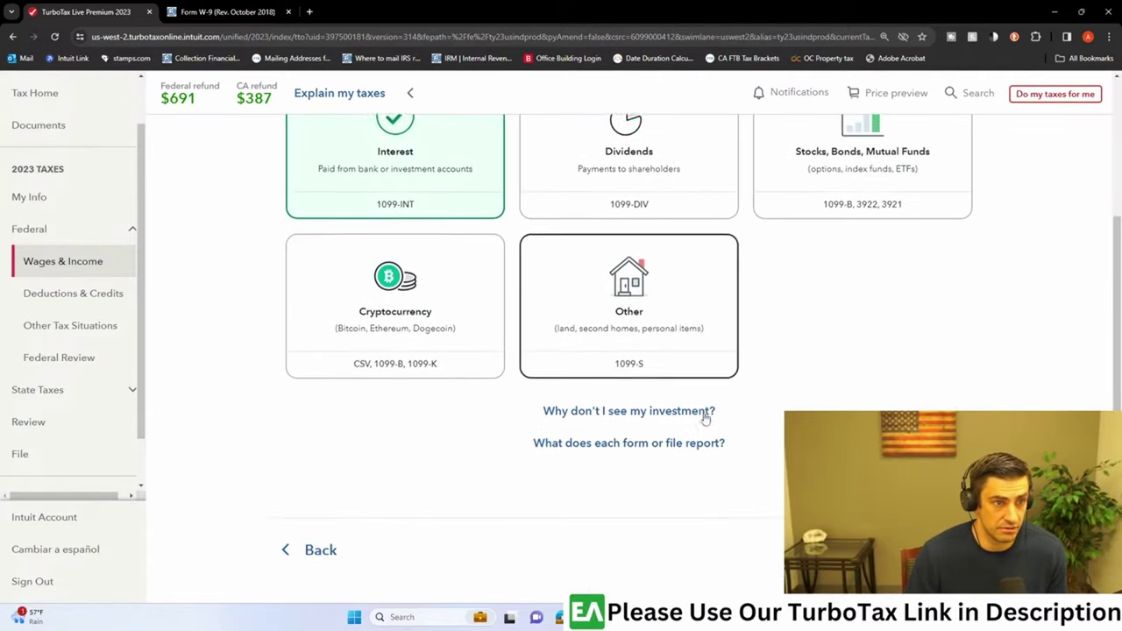
click(394, 162)
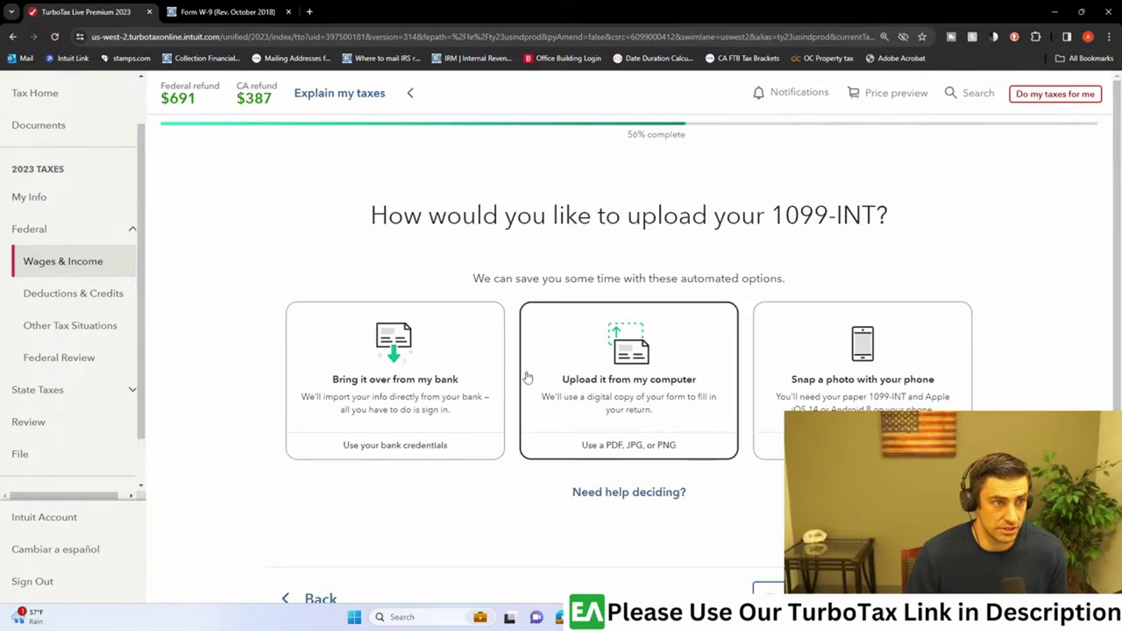
scroll(527, 377, down, 2)
click(771, 483)
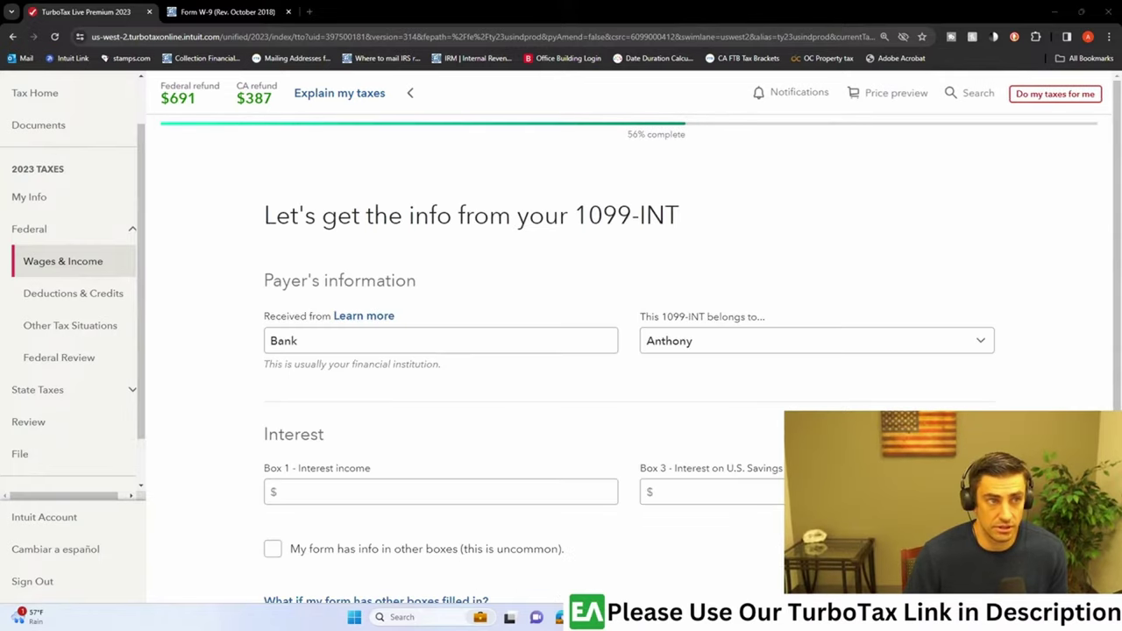
- Check the box 1 interest income line of the 1099-INT in the consolidated PDF in Acrobat and return to TurboTax
key(alt+Tab)
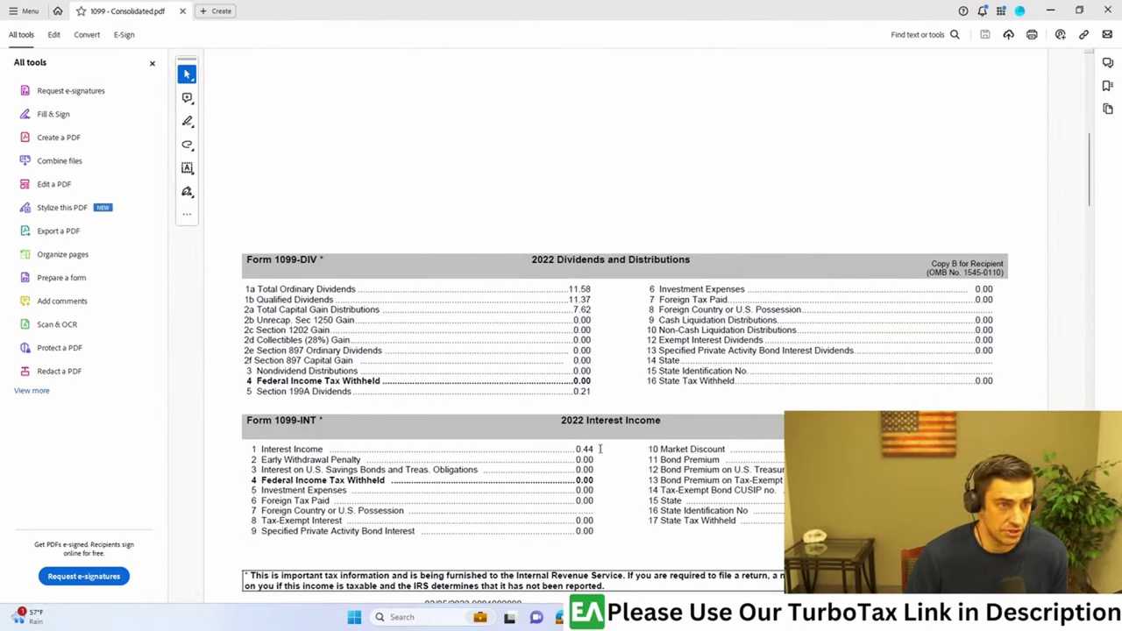
drag(601, 449, 232, 442)
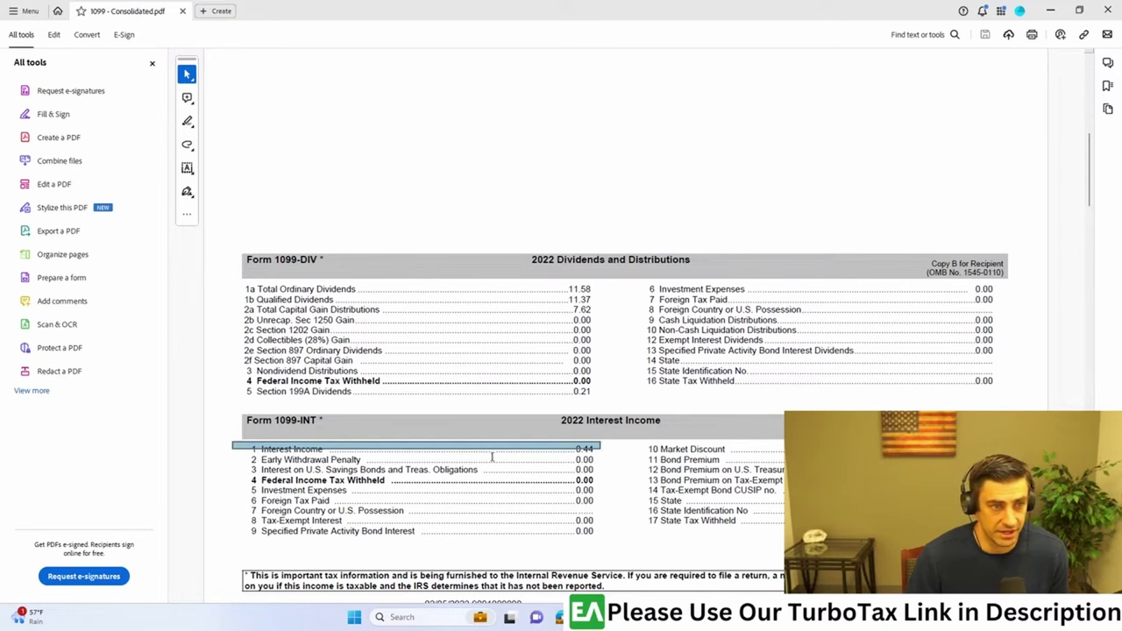
drag(603, 7, 1121, 12)
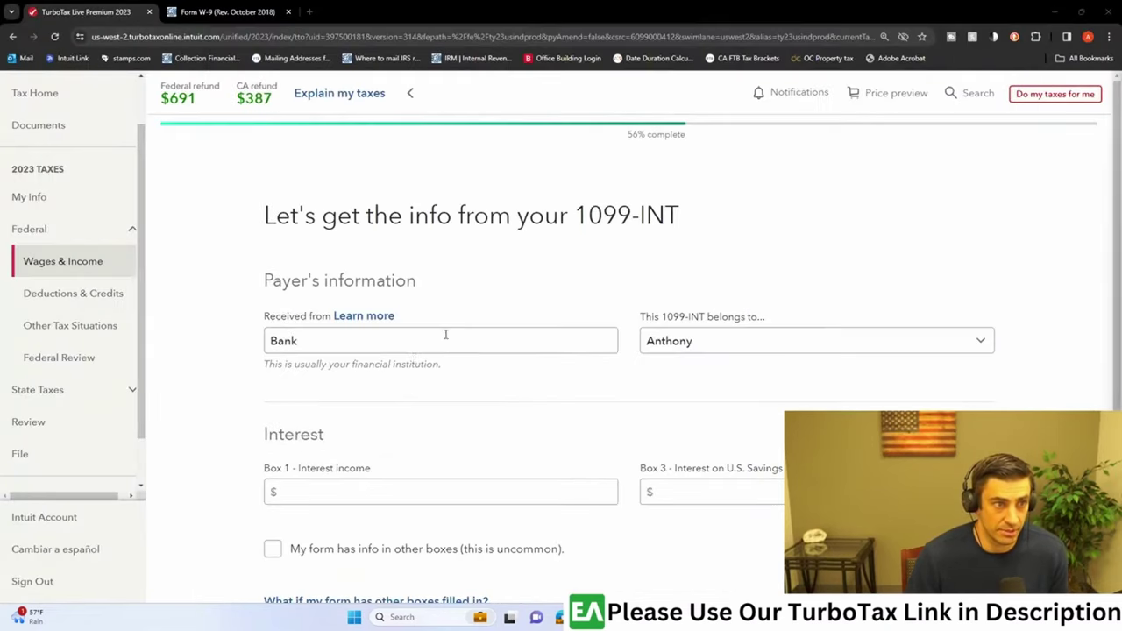
- Enter $5 as Box 1 interest income on the 1099-INT and confirm that none of the uncommon situations apply
click(312, 493)
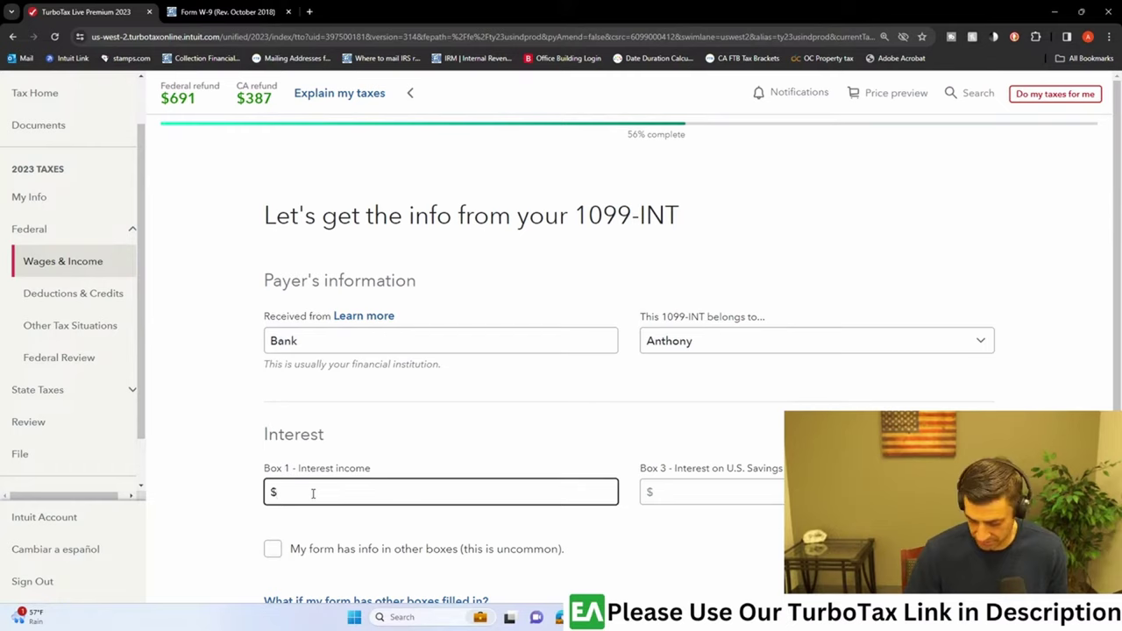
text(5)
scroll(693, 416, down, 3)
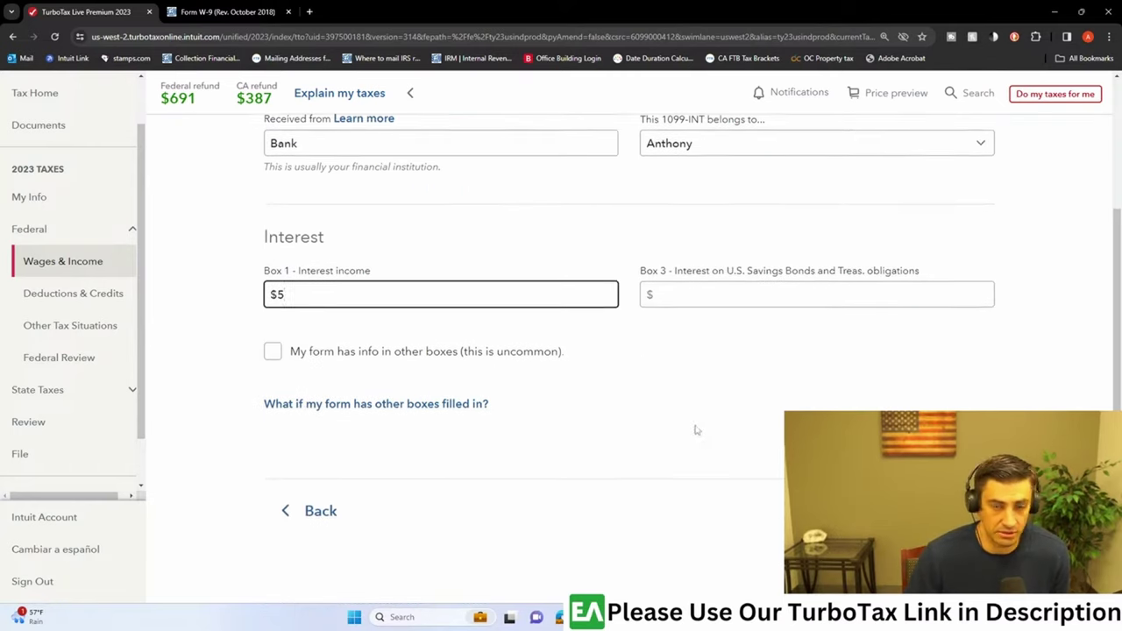
click(697, 429)
click(952, 450)
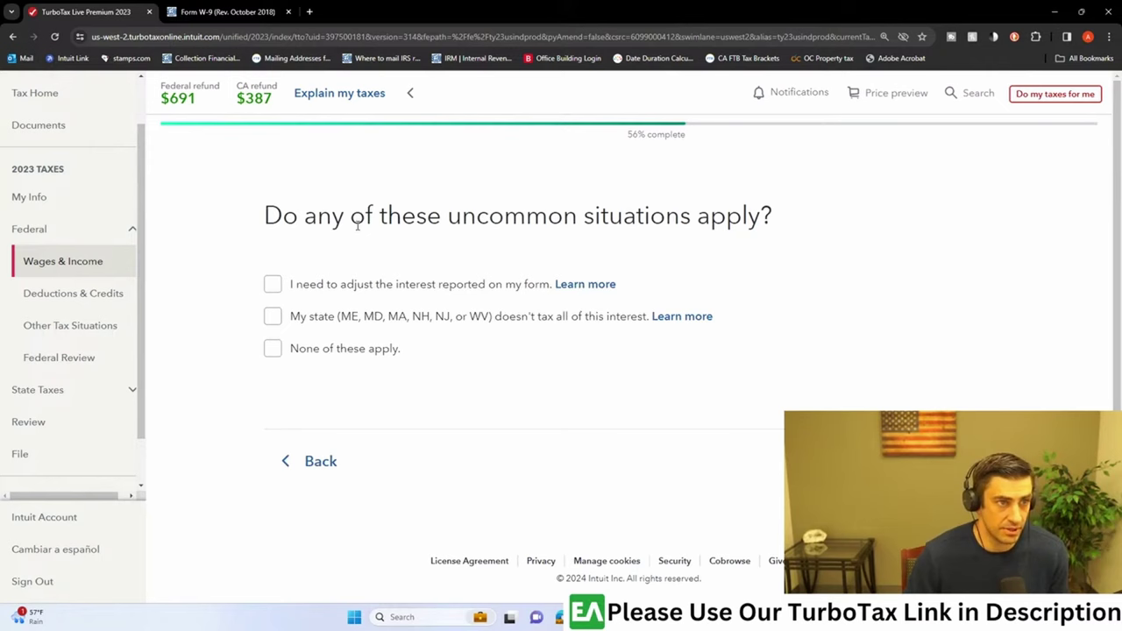
click(272, 348)
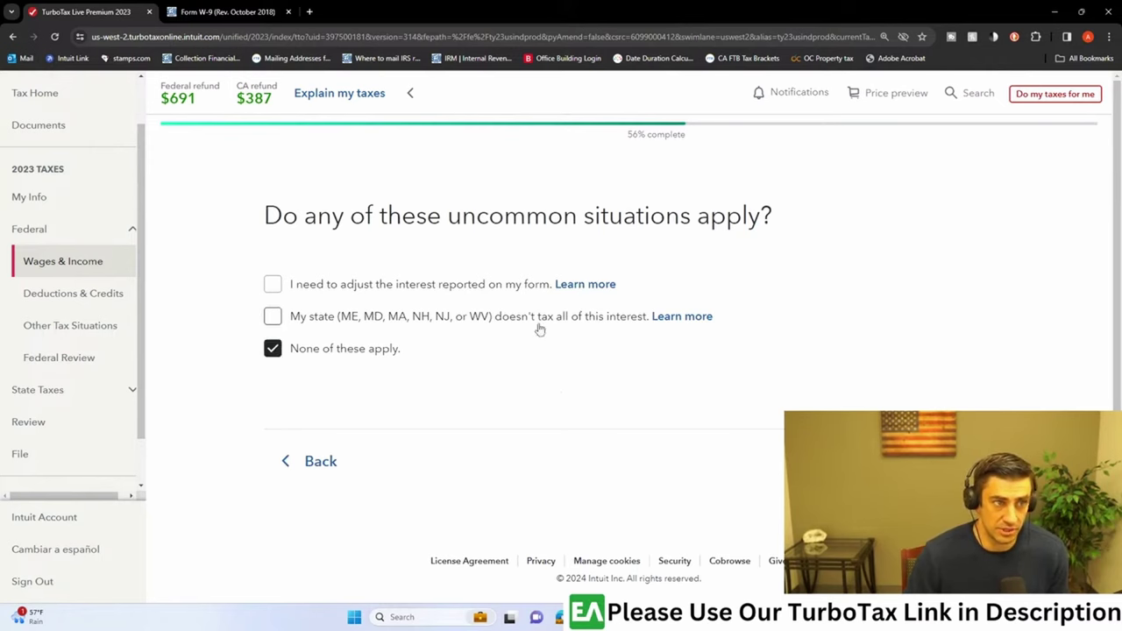
click(934, 462)
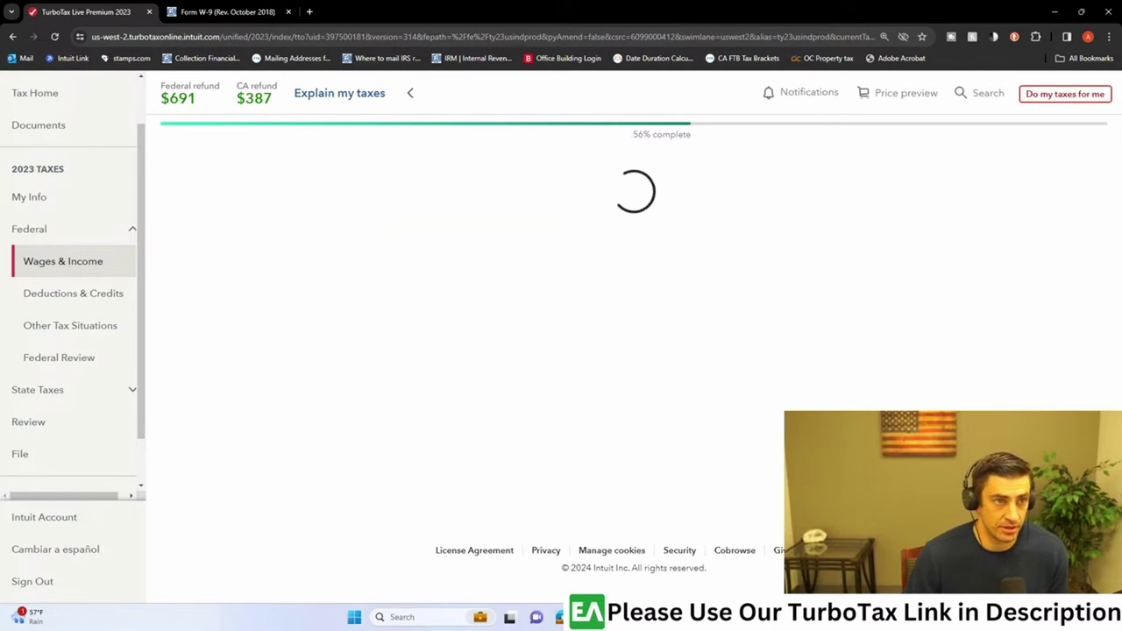
- Start reviewing the brokerage Dividends (1099-DIV) entry and check its boxes 1a to 2a in the consolidated PDF in Acrobat, returning to TurboTax
scroll(367, 376, down, 6)
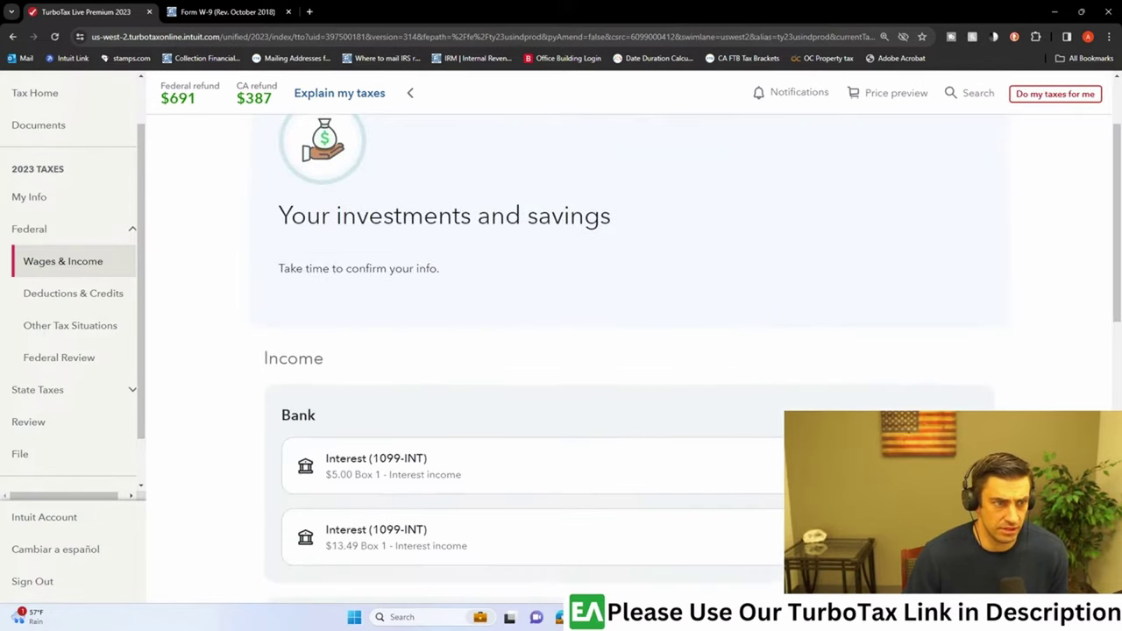
click(365, 375)
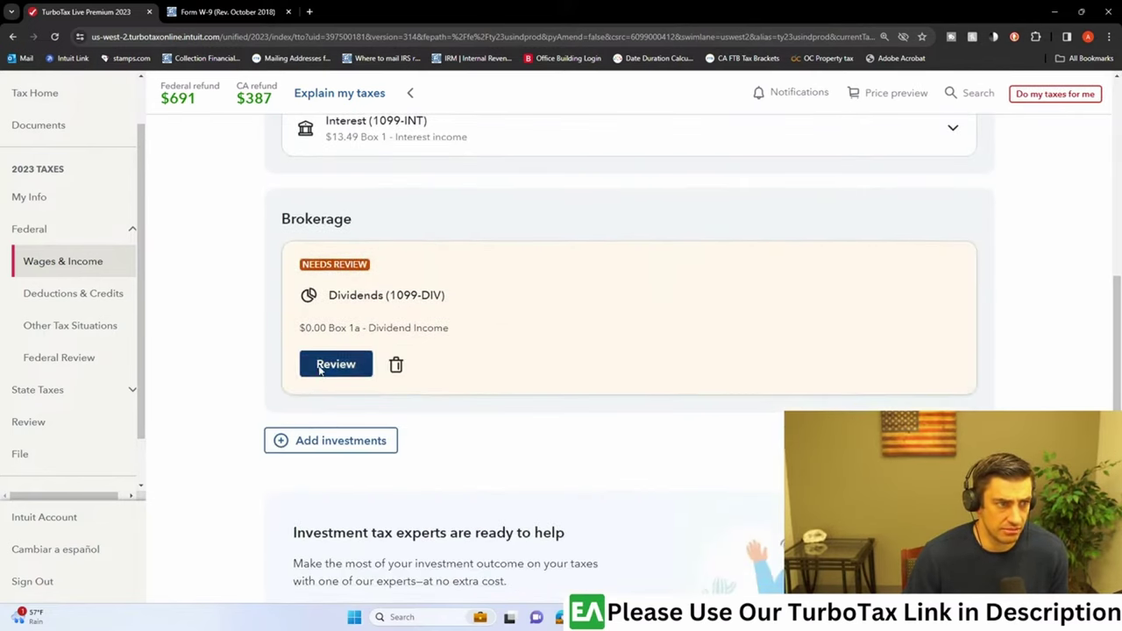
drag(548, 9, 549, 0)
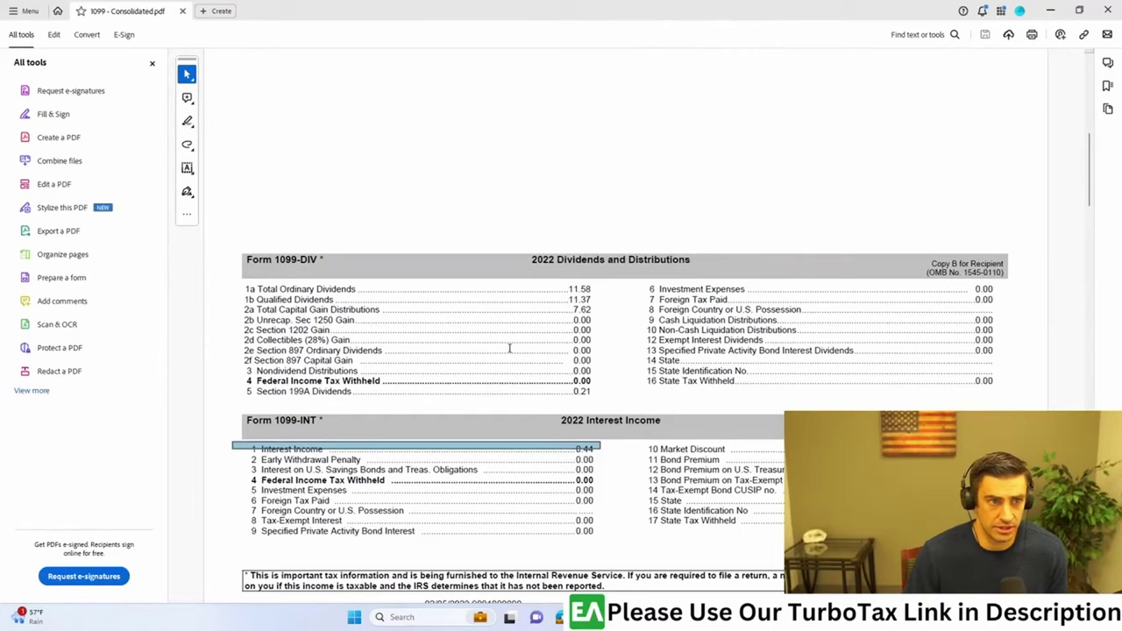
drag(693, 261, 526, 249)
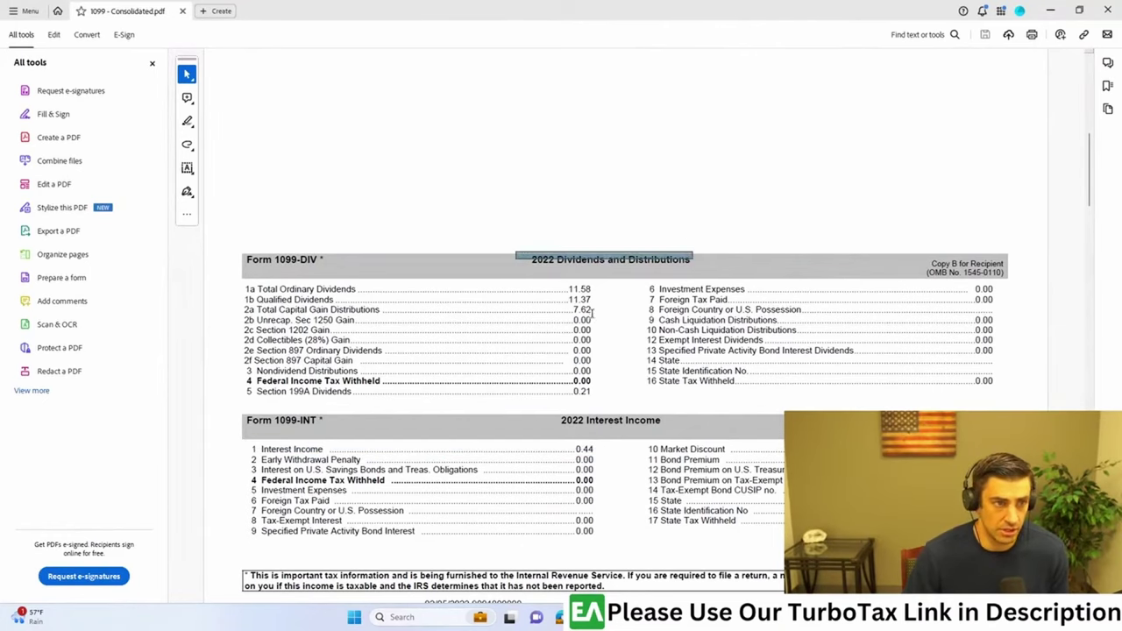
drag(593, 312, 532, 282)
key(alt+Tab)
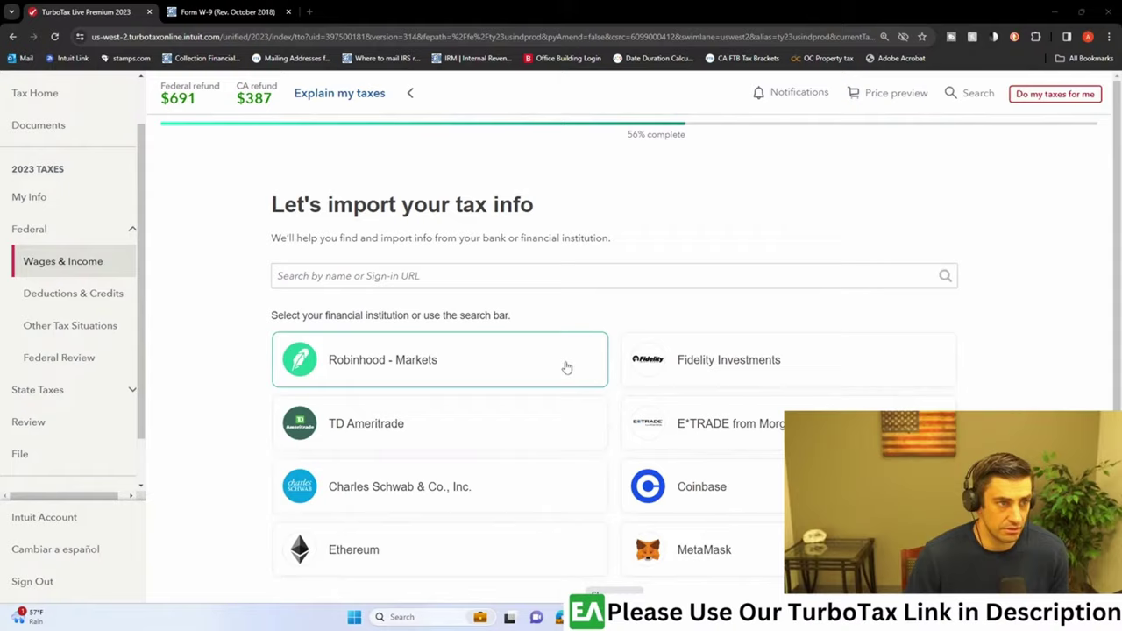
- Skip the financial institution import, choose Dividends (1099-DIV) as the investment type and continue
scroll(567, 367, down, 2)
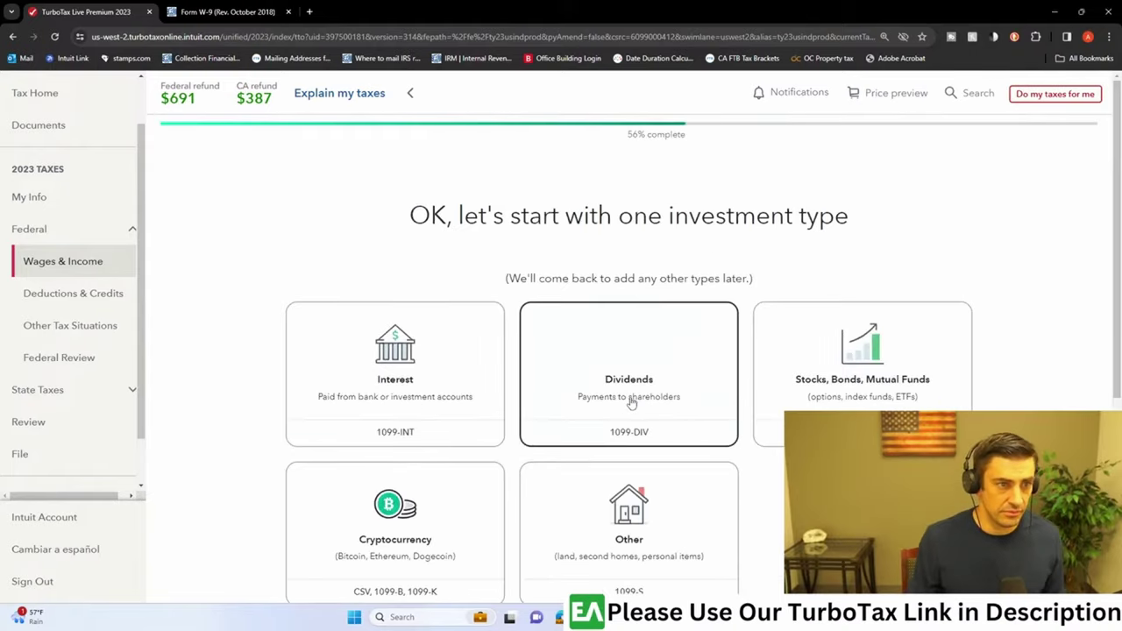
click(631, 401)
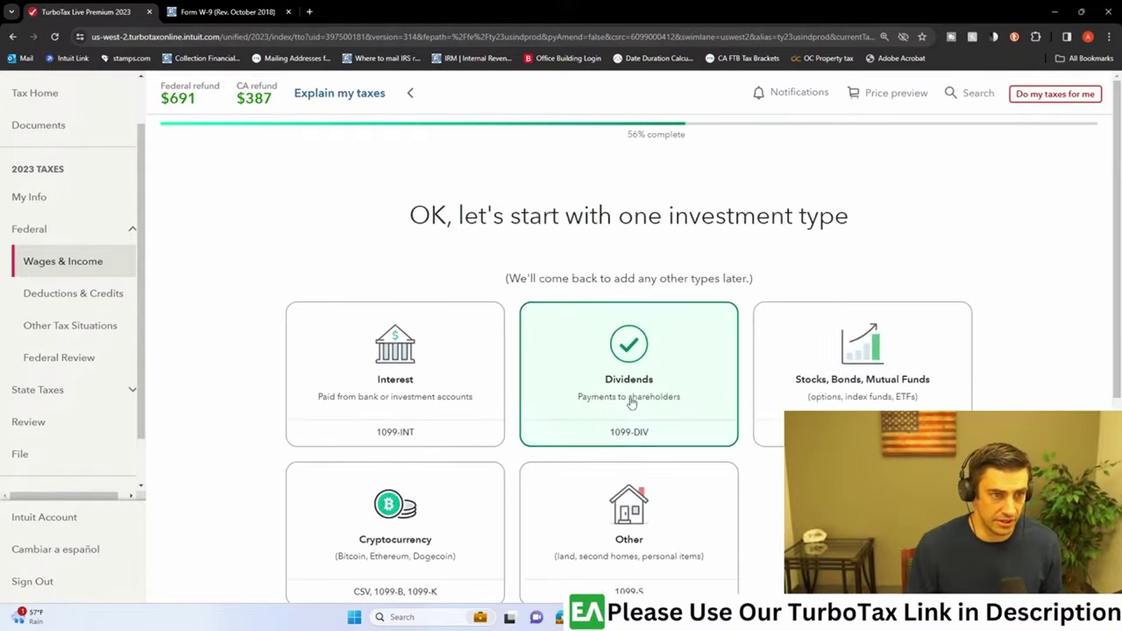
scroll(759, 434, down, 2)
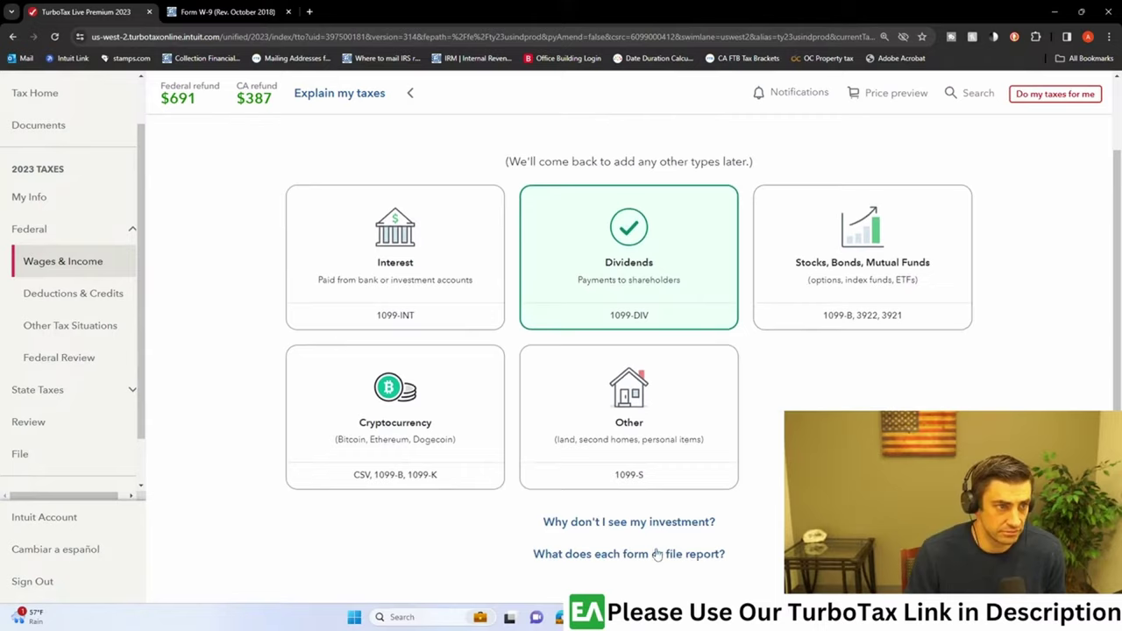
scroll(693, 501, down, 2)
click(863, 485)
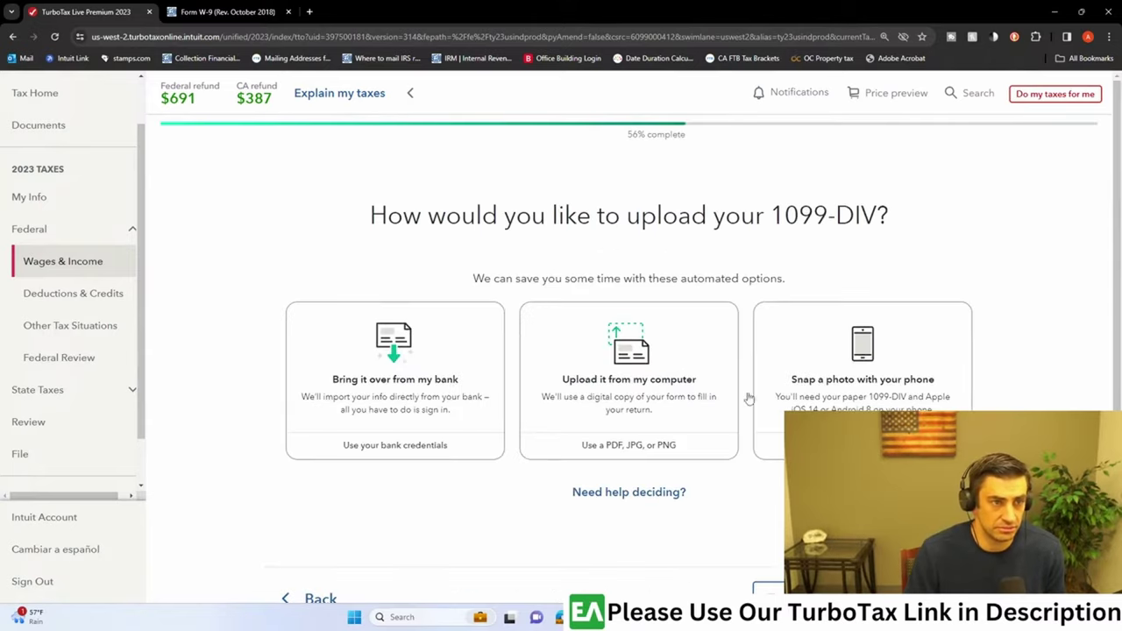
- Choose to upload the 1099-DIV from the computer and submit the consolidated 1099 PDF
scroll(663, 390, down, 2)
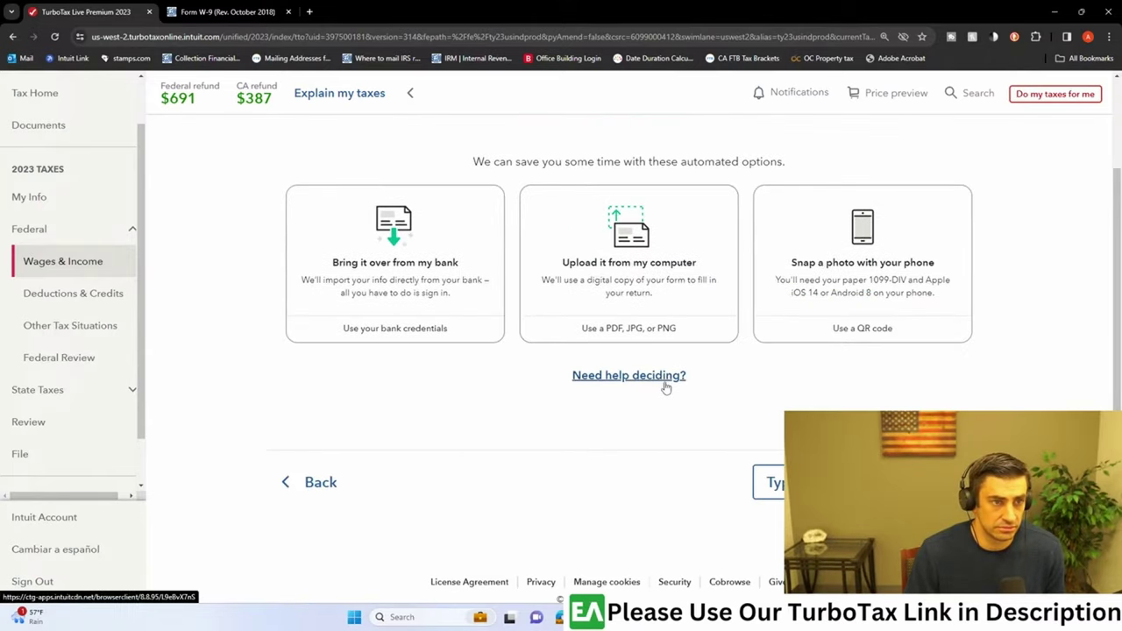
click(639, 251)
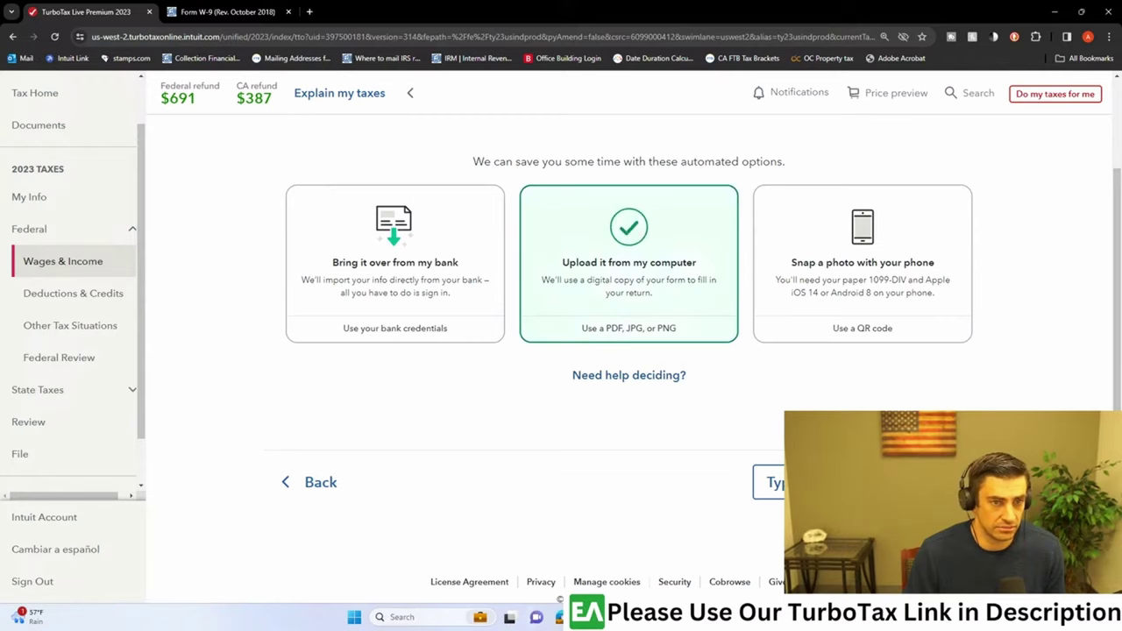
click(1026, 482)
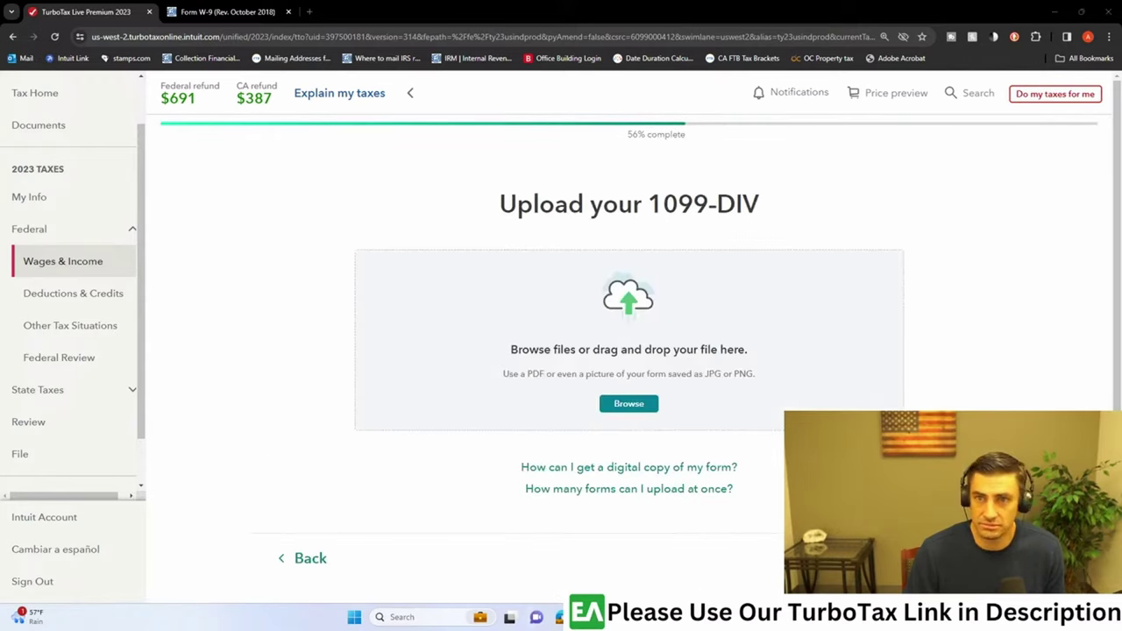
drag(528, 242, 531, 243)
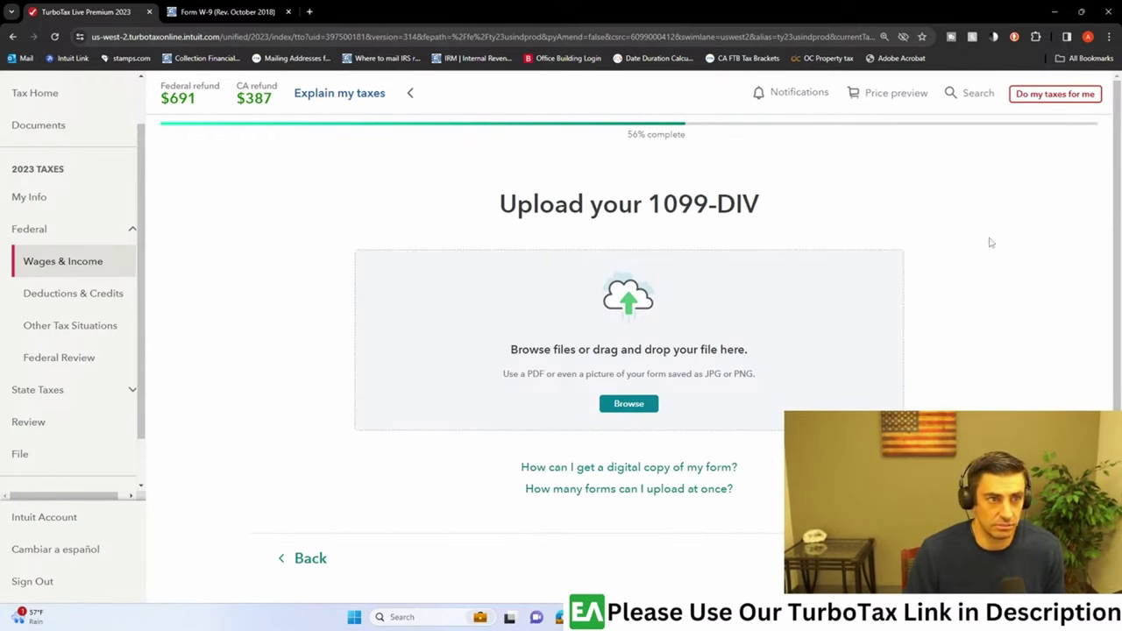
drag(591, 306, 591, 306)
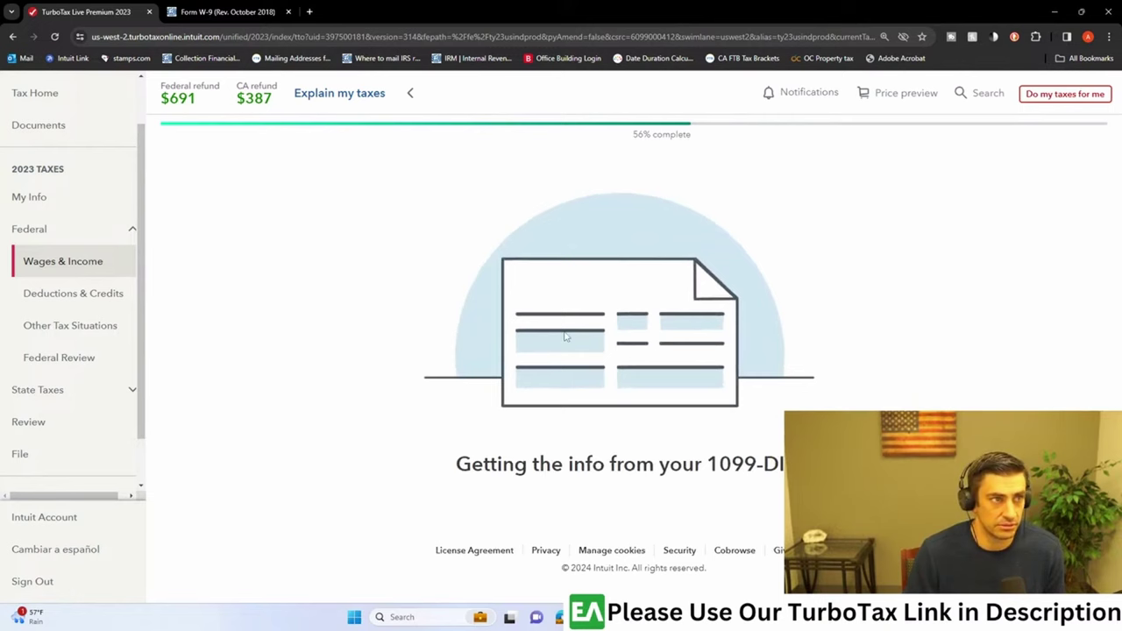
- Close the Form W-9 browser tab and enter Bank as the payer on the imported 1099-DIV
click(287, 11)
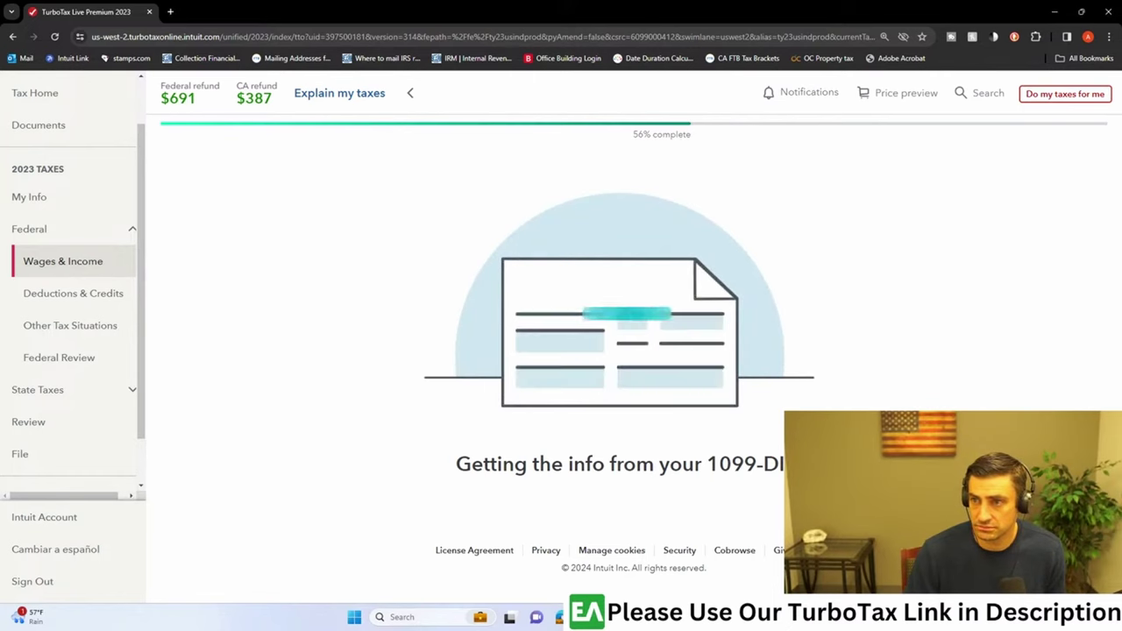
click(346, 353)
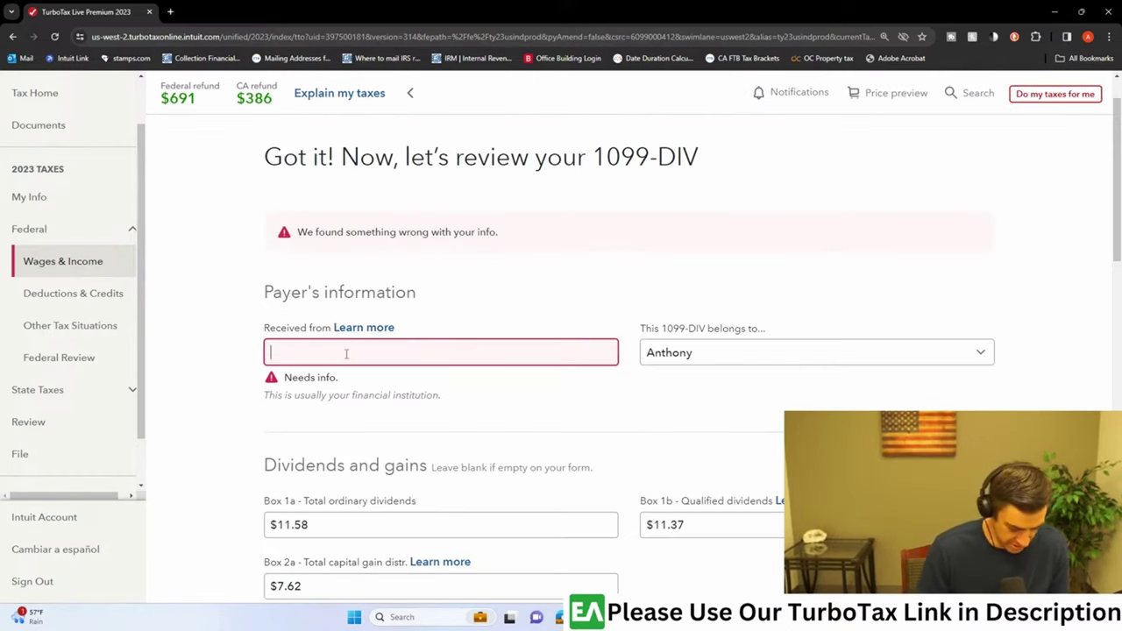
text(Bank)
scroll(494, 335, down, 1)
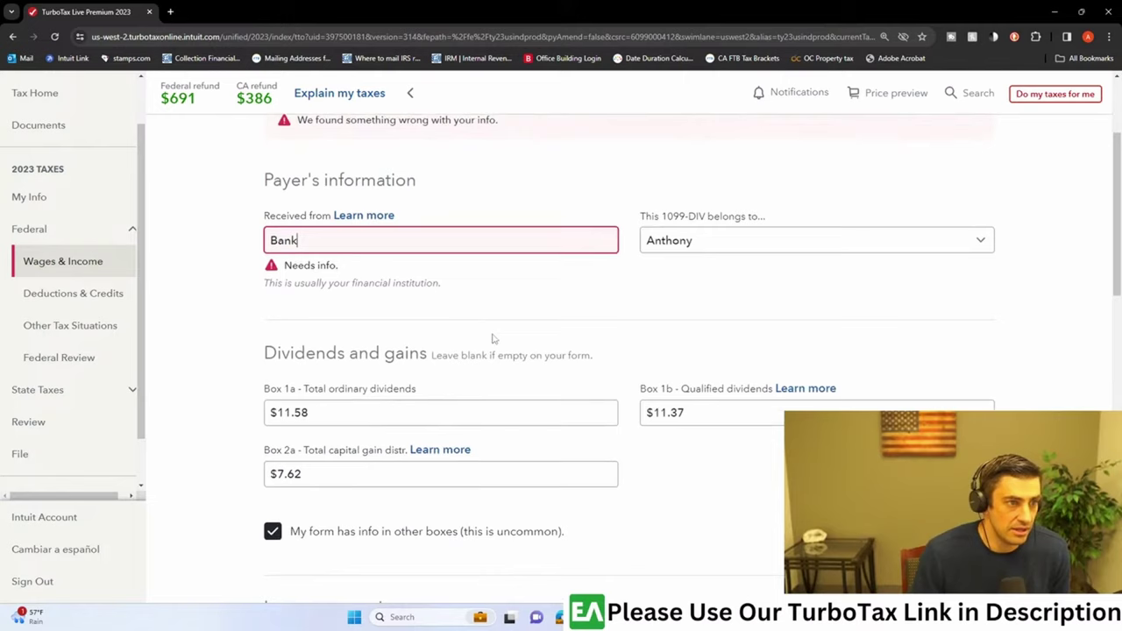
scroll(654, 438, down, 1)
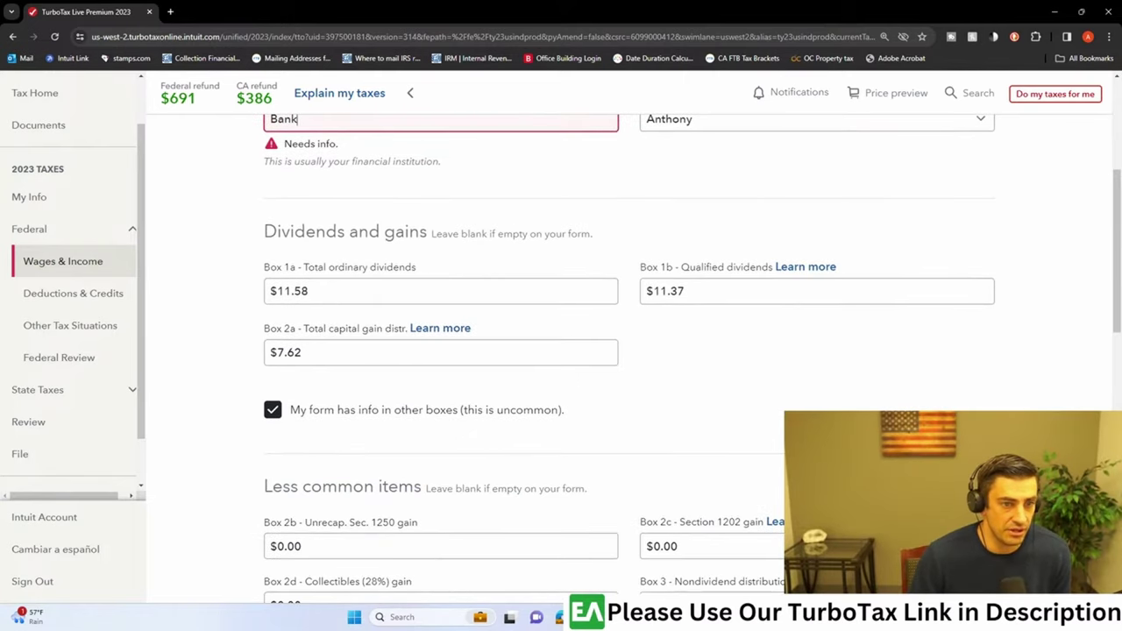
- Arrange the consolidated 1099 PDF in Acrobat side by side with TurboTax and hide Acrobat's All tools pane
key(Tab)
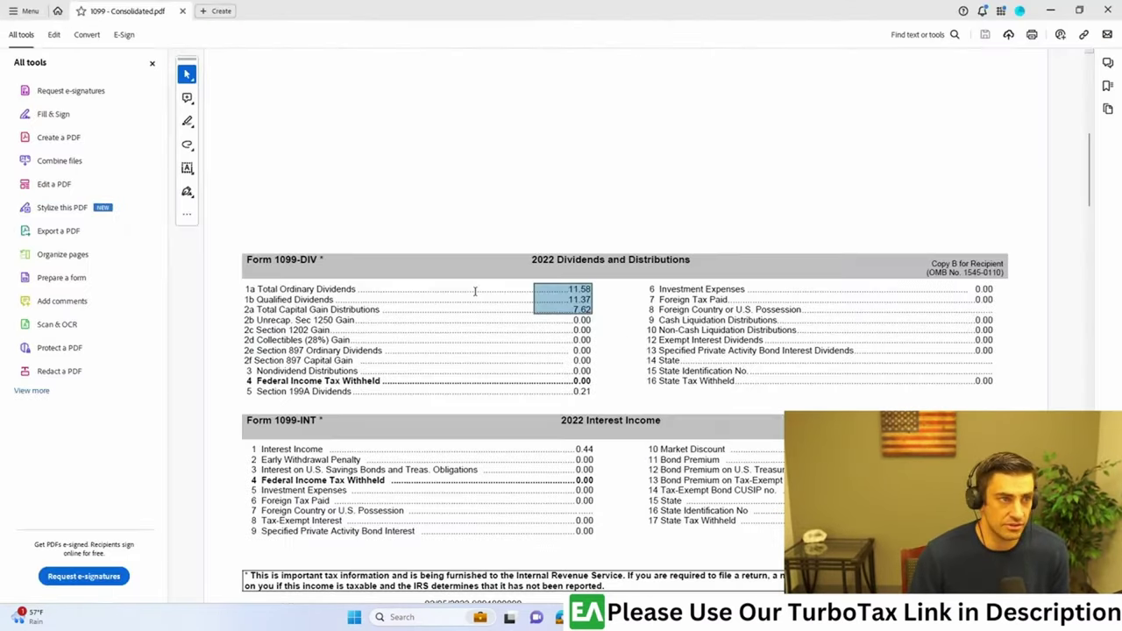
click(597, 308)
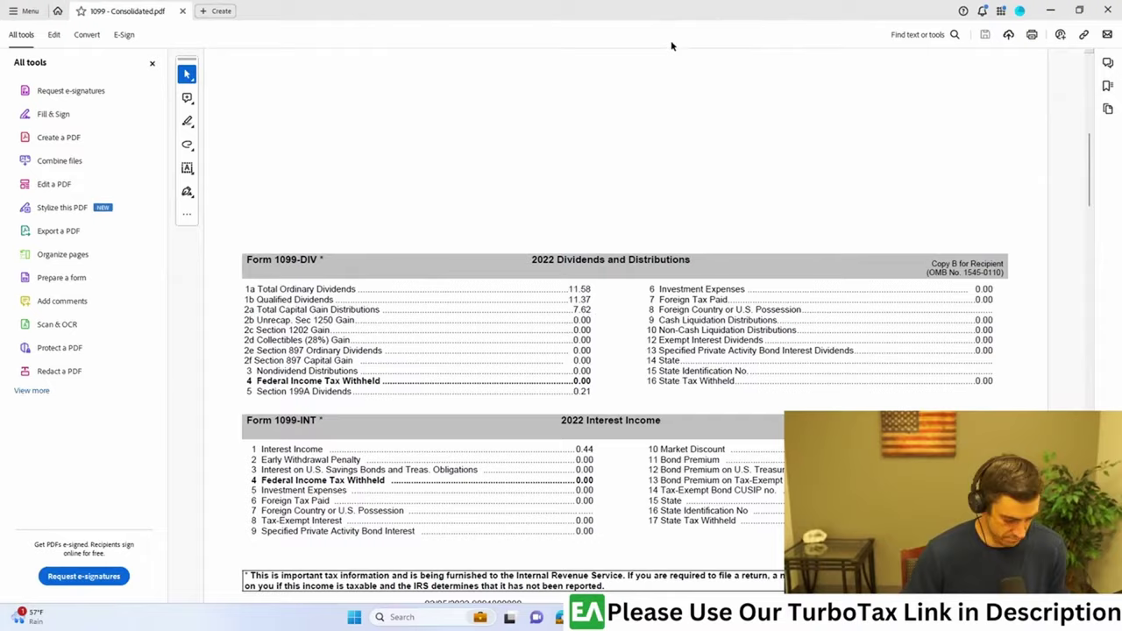
key(super+Right)
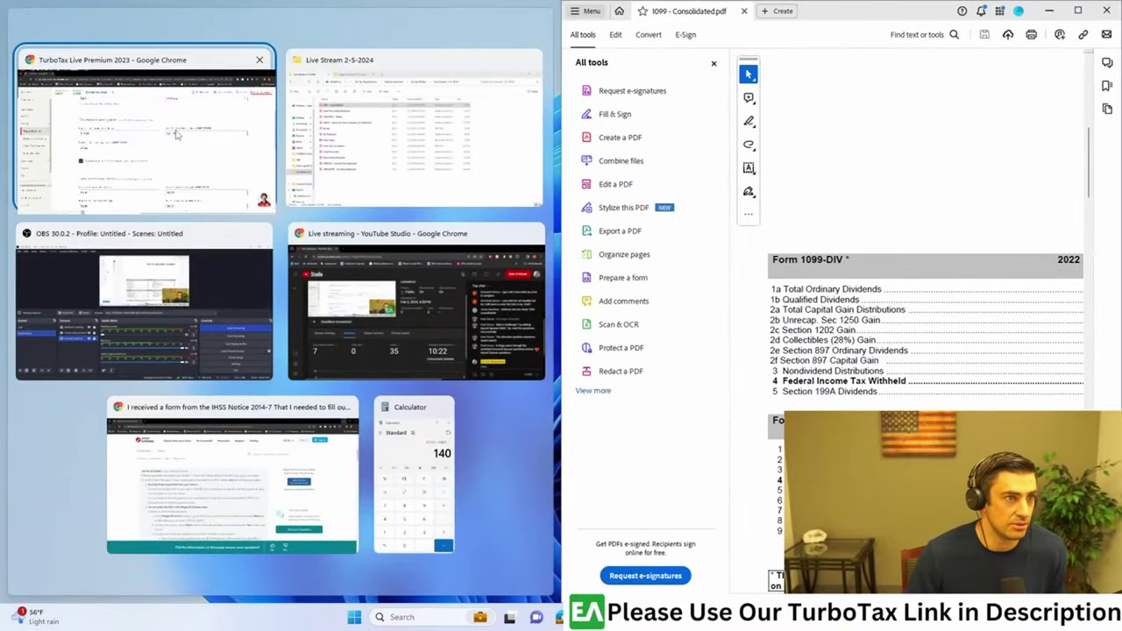
click(201, 175)
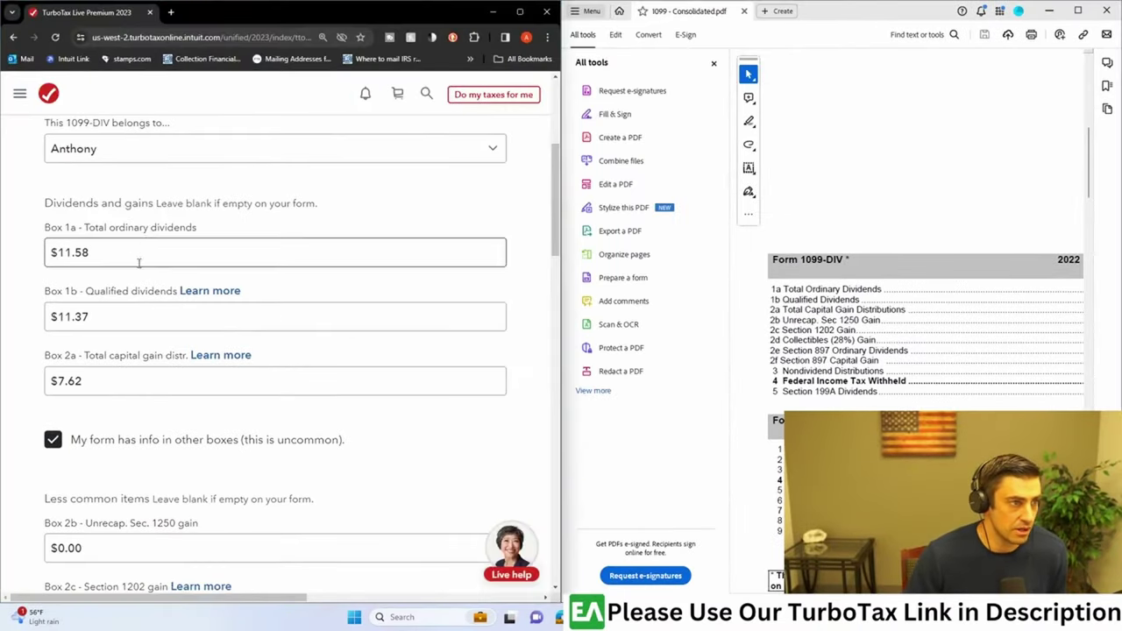
click(714, 63)
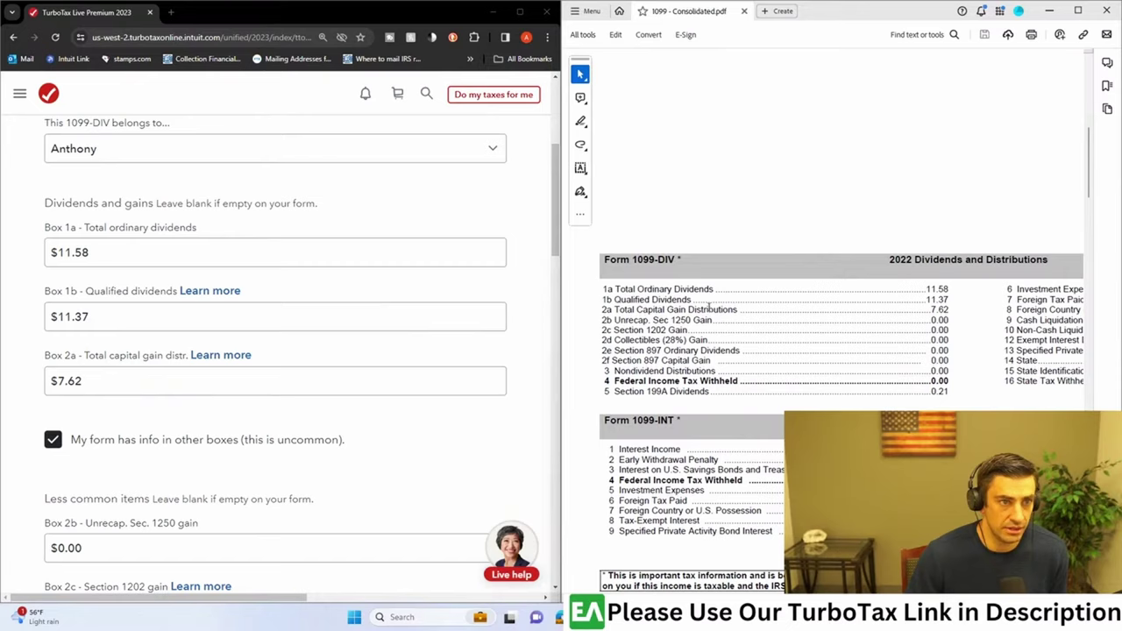
- Compare the box 1a, 1b and 2a amounts on the PDF's 1099-DIV with the imported dividend and capital gain fields
scroll(807, 304, down, 5)
scroll(814, 288, up, 5)
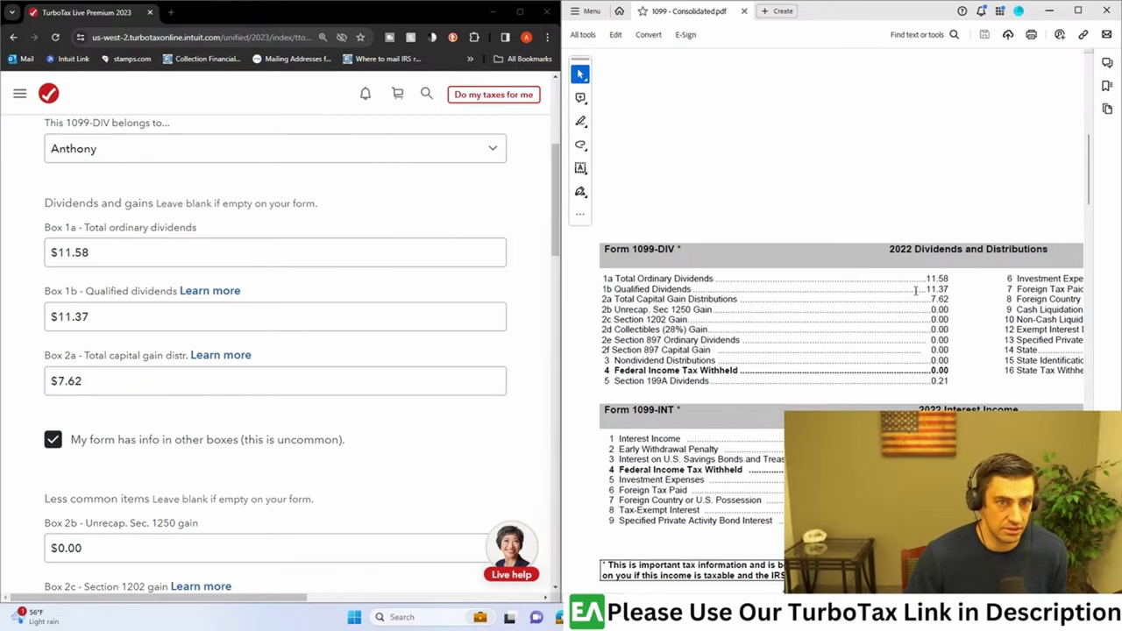
drag(614, 299, 738, 299)
click(151, 381)
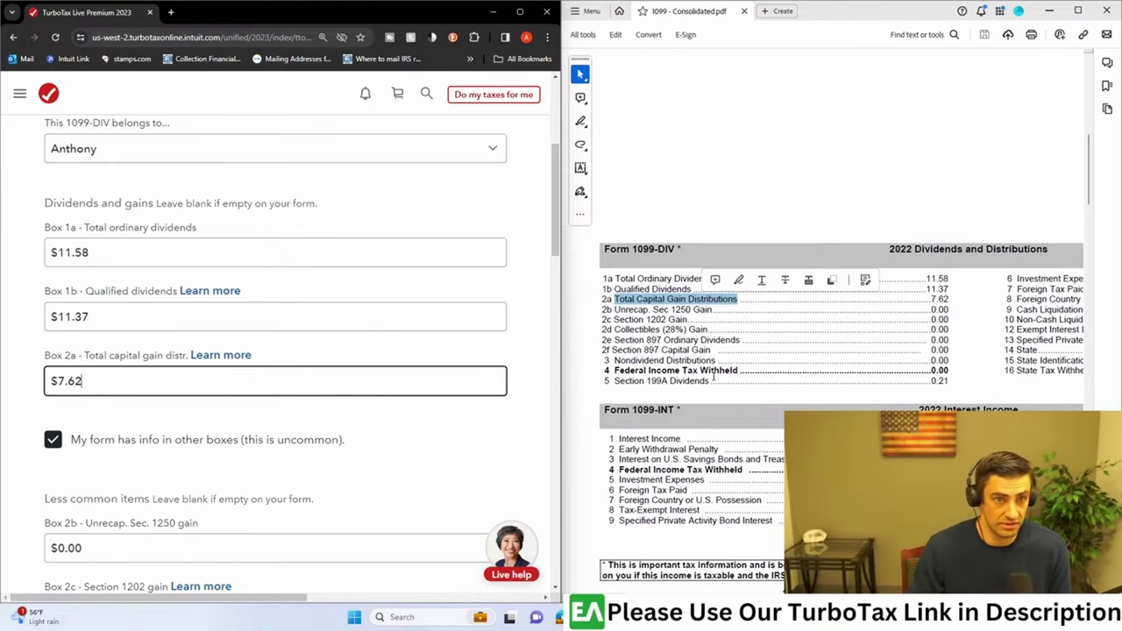
- Compare the box 5 Section 199A dividends on the PDF's 1099-DIV with the imported Box 5 amount
scroll(298, 386, down, 2)
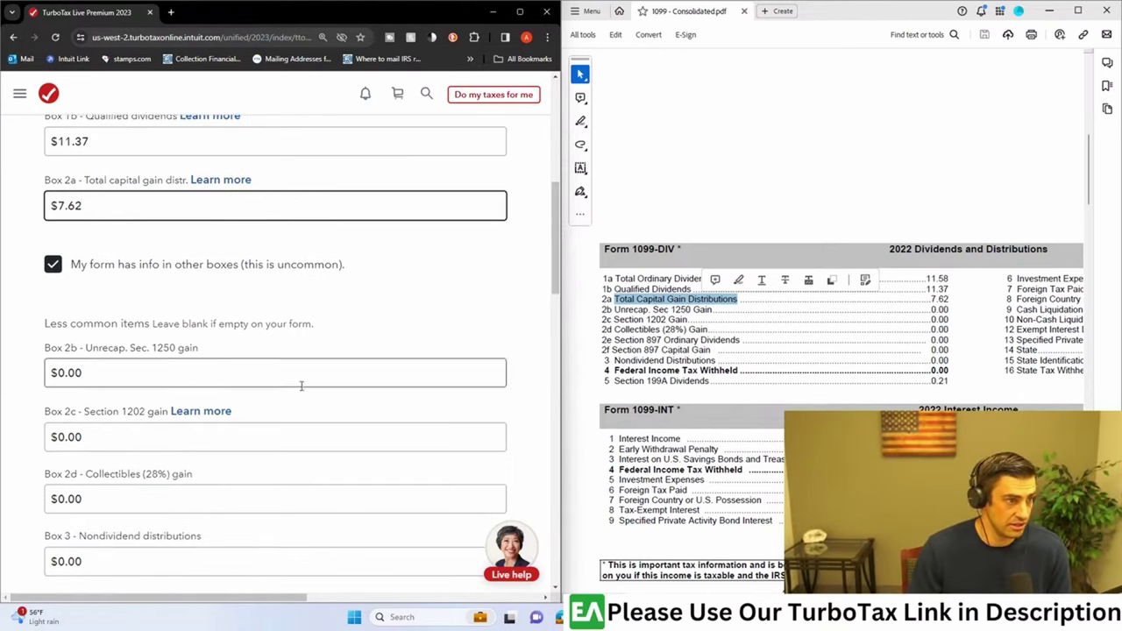
click(658, 381)
triple_click(658, 380)
scroll(400, 391, down, 3)
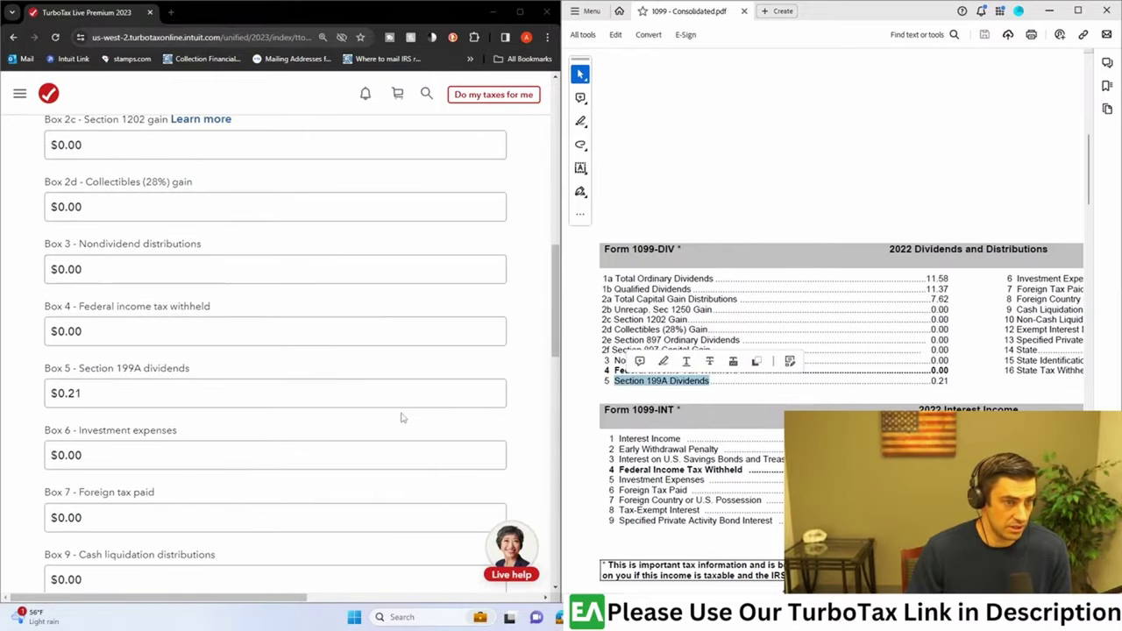
scroll(138, 394, down, 1)
drag(95, 335, 44, 361)
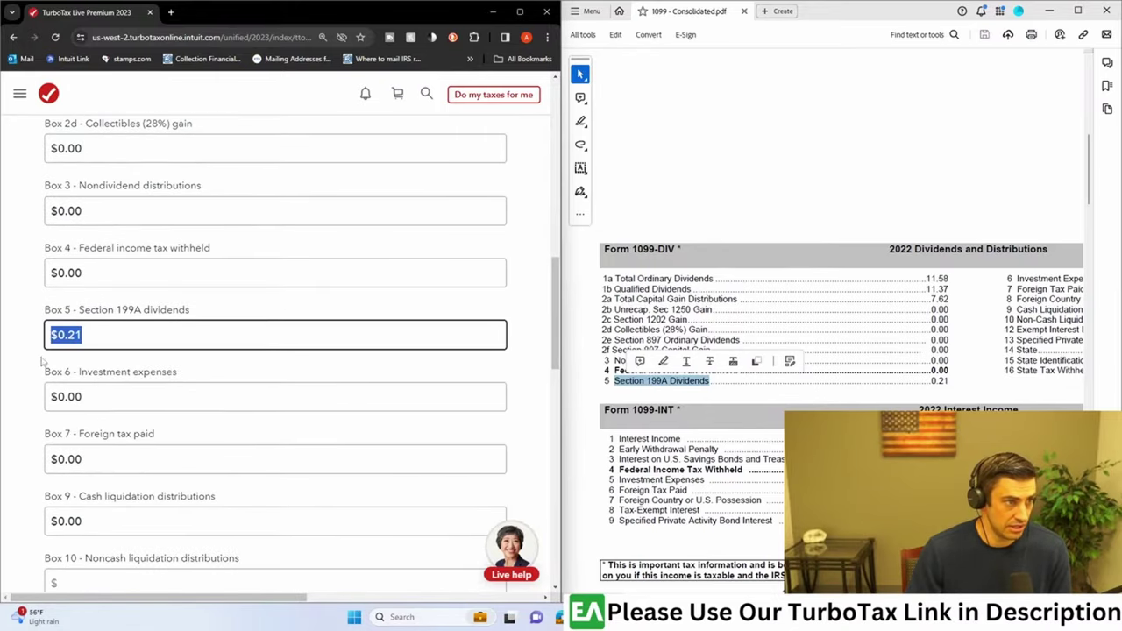
click(152, 310)
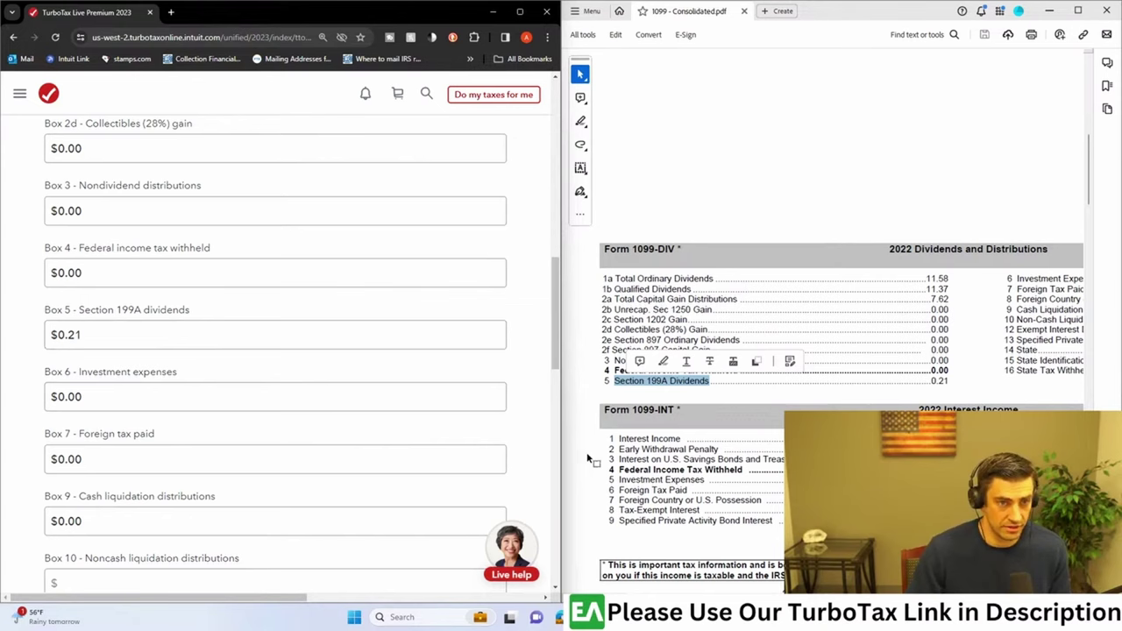
- Compare the box 7 foreign tax paid on the PDF's 1099-DIV with the imported Box 7 amount
scroll(824, 350, right, 8)
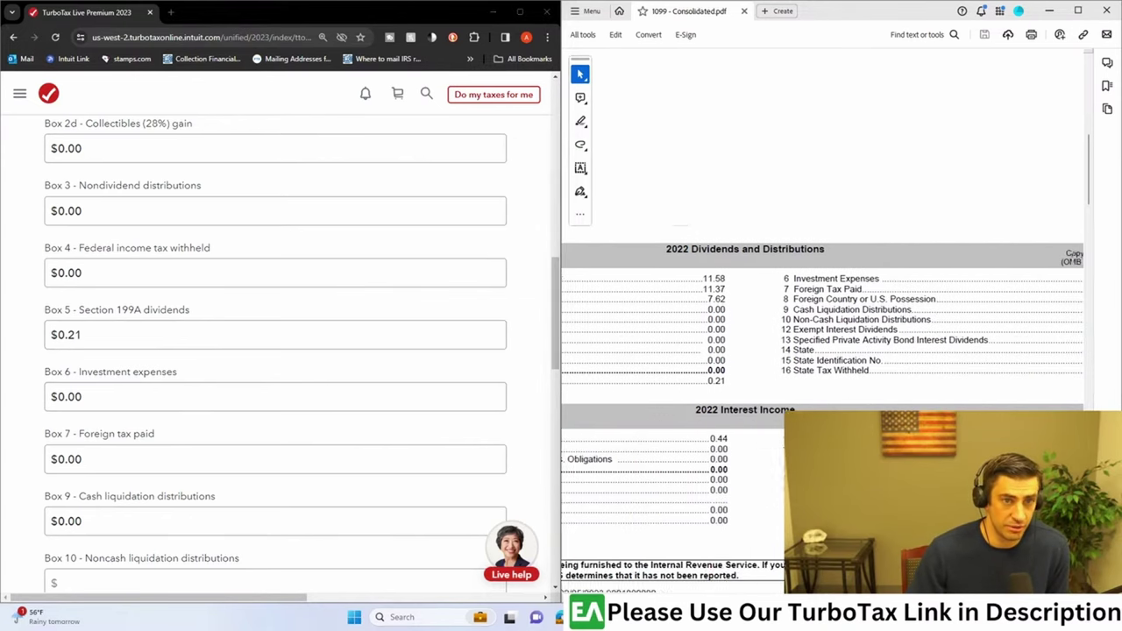
scroll(824, 351, left, 8)
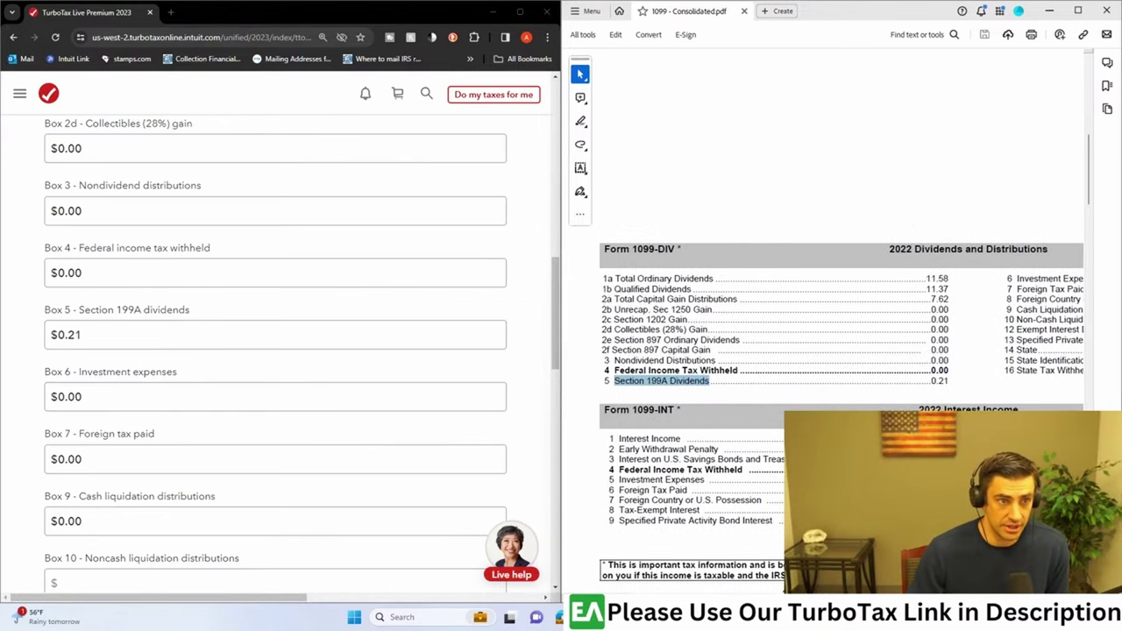
scroll(1022, 278, right, 8)
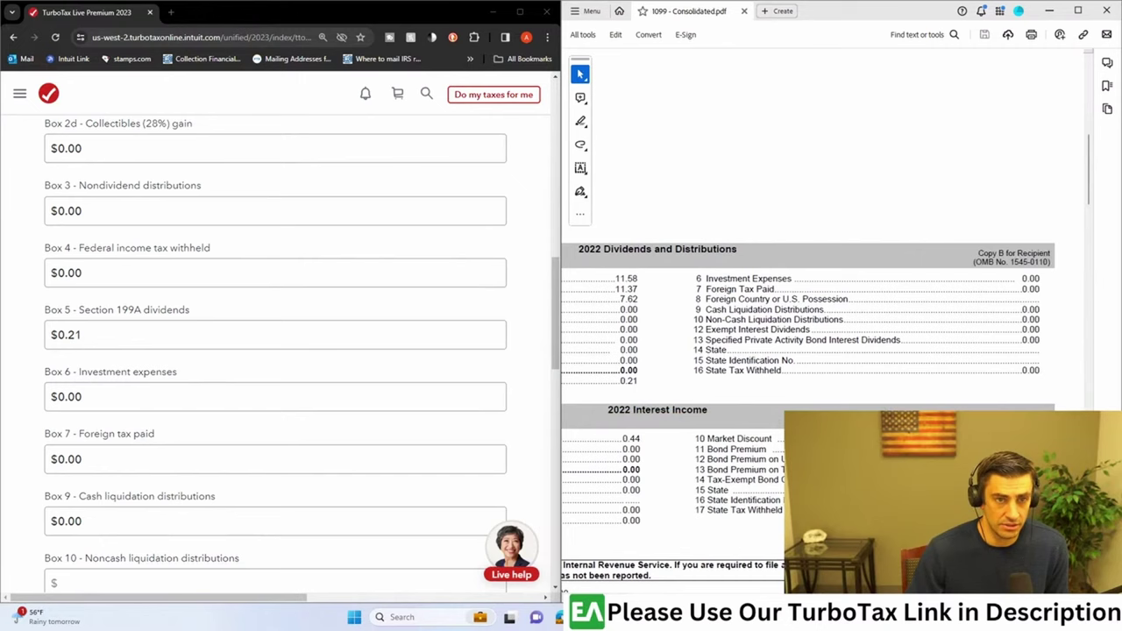
drag(1022, 288, 693, 289)
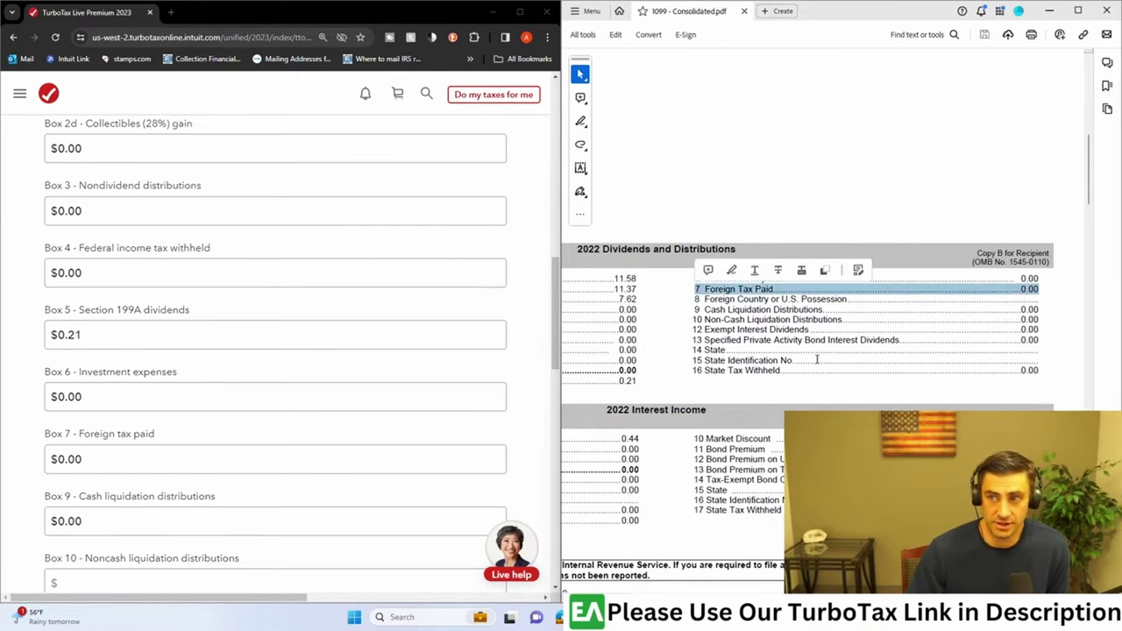
scroll(237, 359, down, 3)
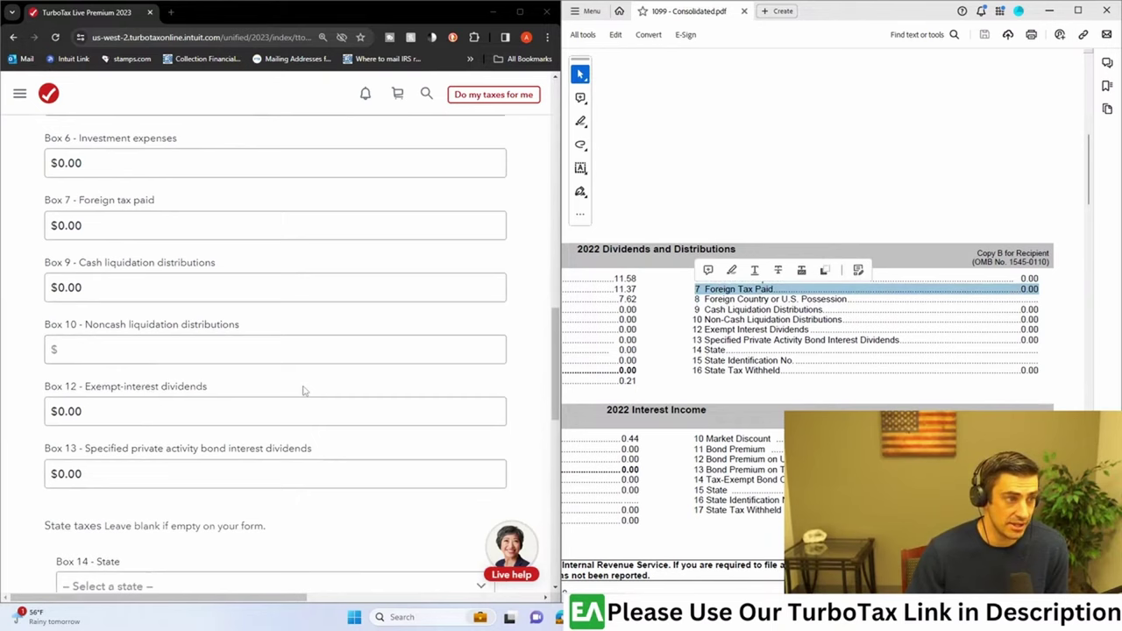
click(155, 228)
drag(84, 227, 26, 255)
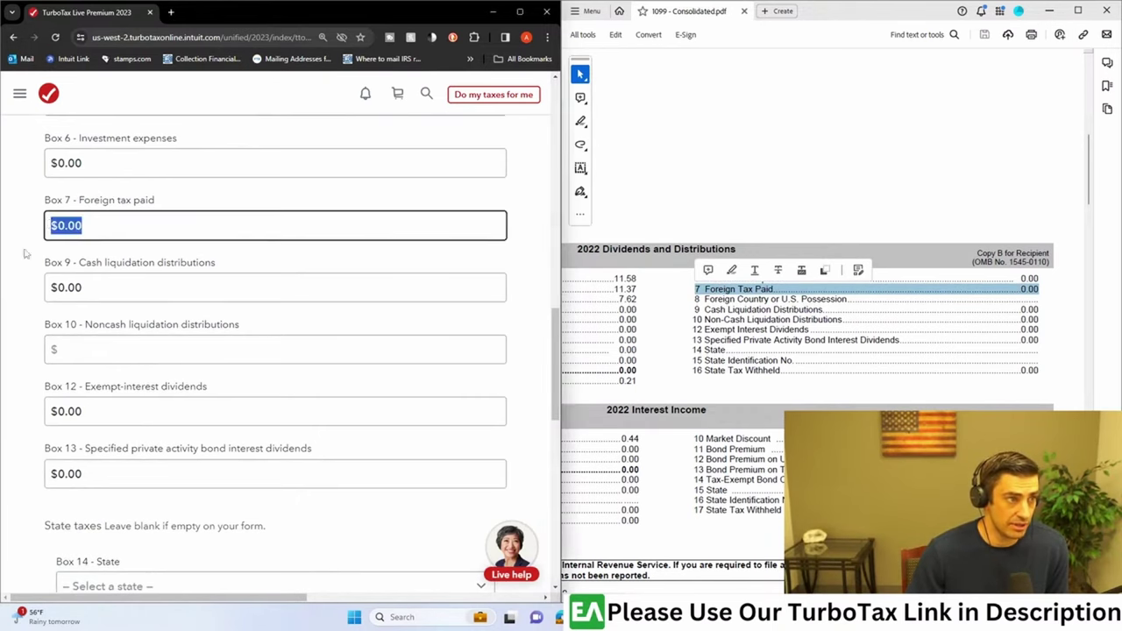
- Check the remaining 1099-DIV boxes, from Box 9 cash liquidation distributions to the state tax fields, and continue past the form
click(48, 221)
click(208, 274)
scroll(114, 318, down, 3)
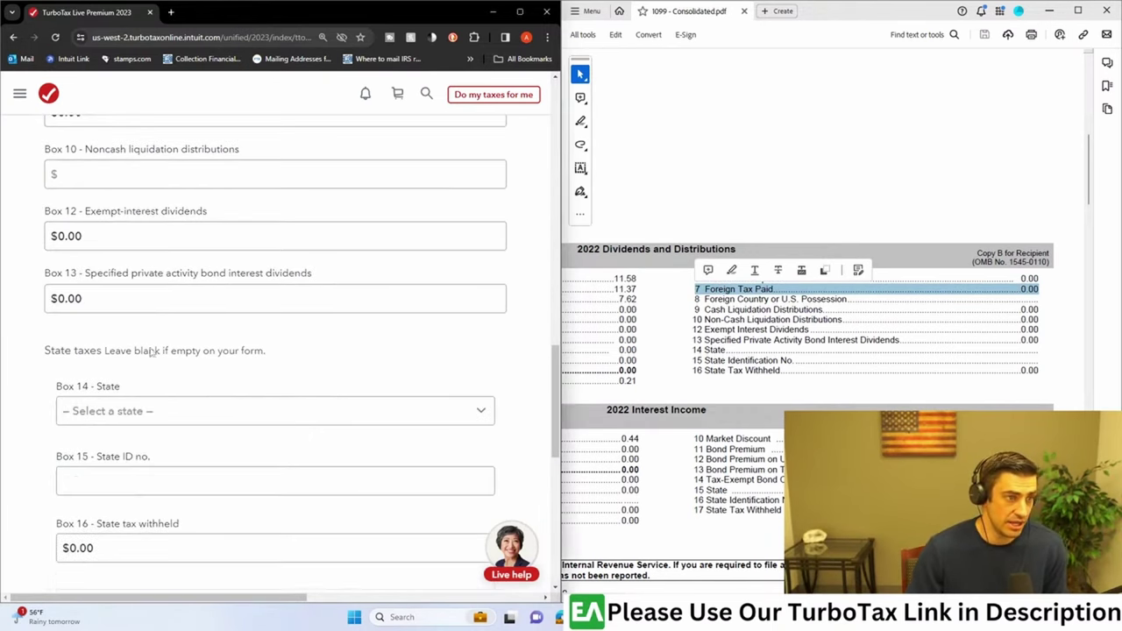
scroll(175, 412, up, 3)
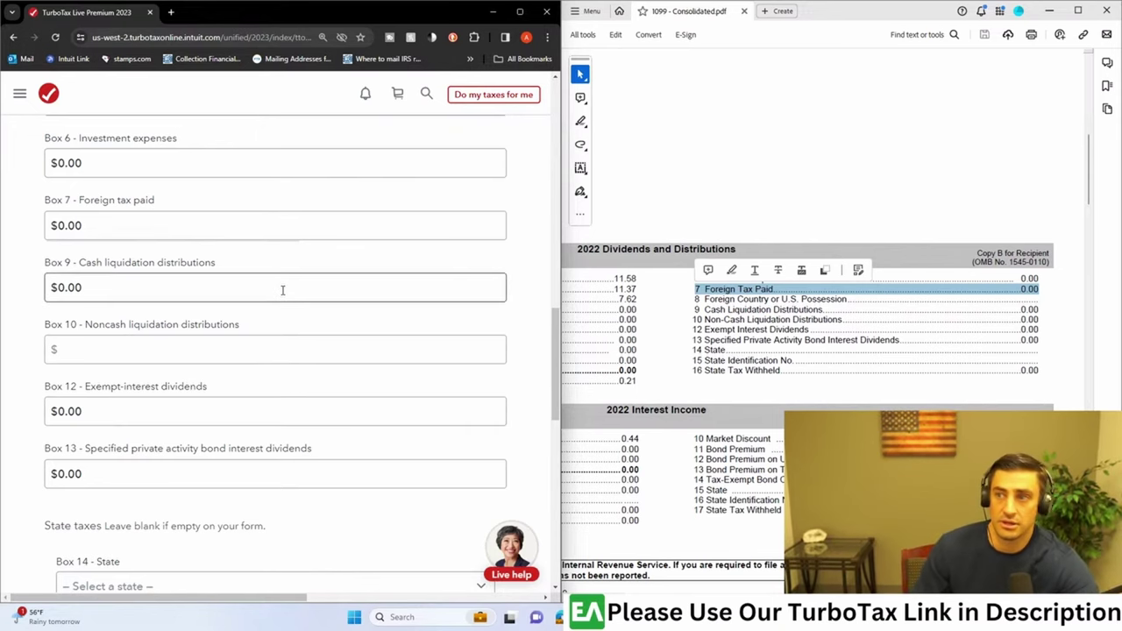
scroll(268, 351, down, 3)
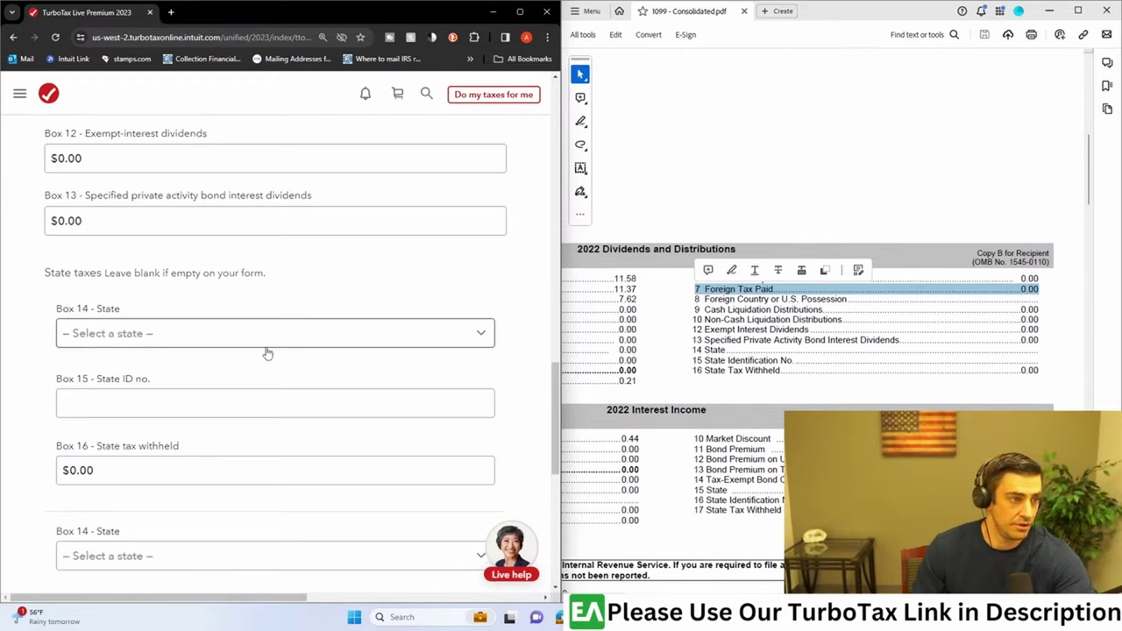
scroll(354, 321, down, 4)
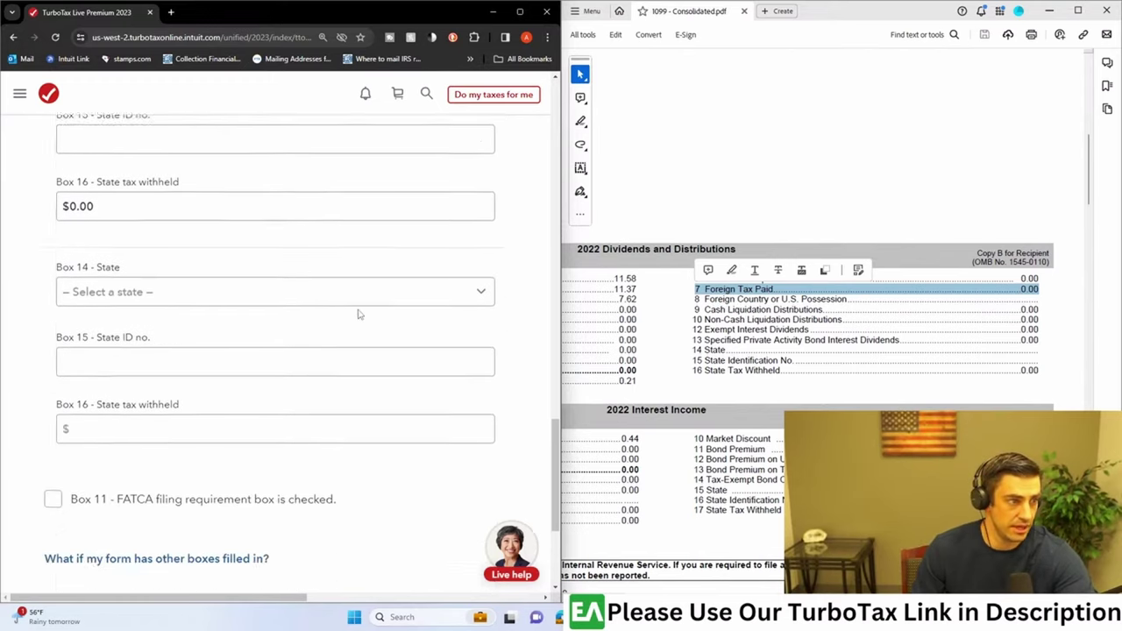
click(361, 463)
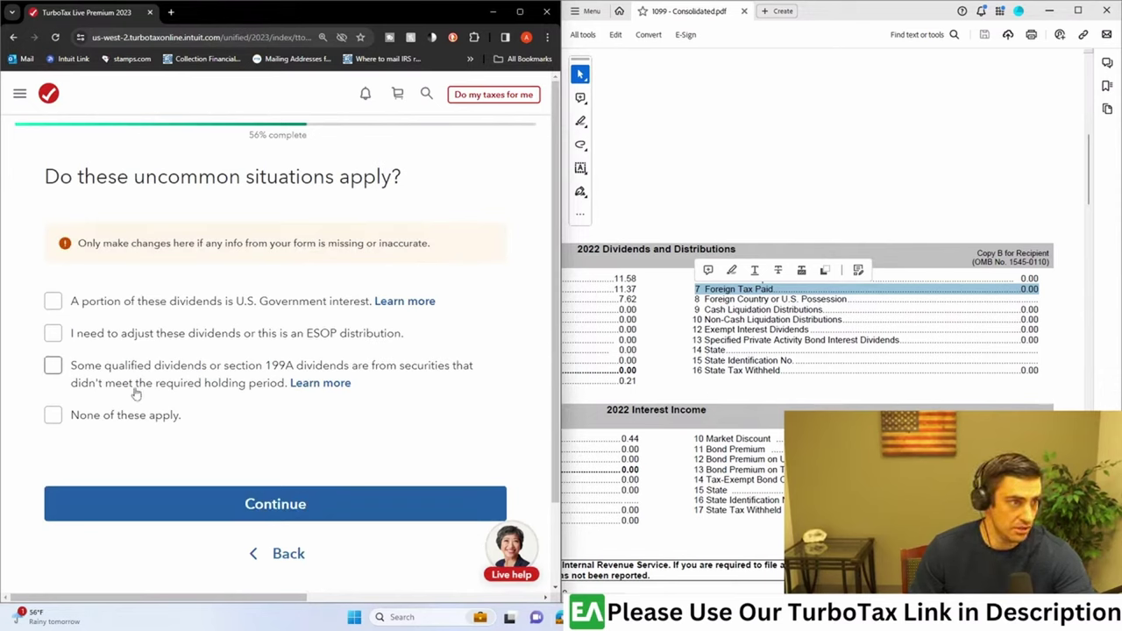
- Mark that none of the uncommon dividend situations apply and proceed to the investments and savings summary in the maximized browser
click(52, 415)
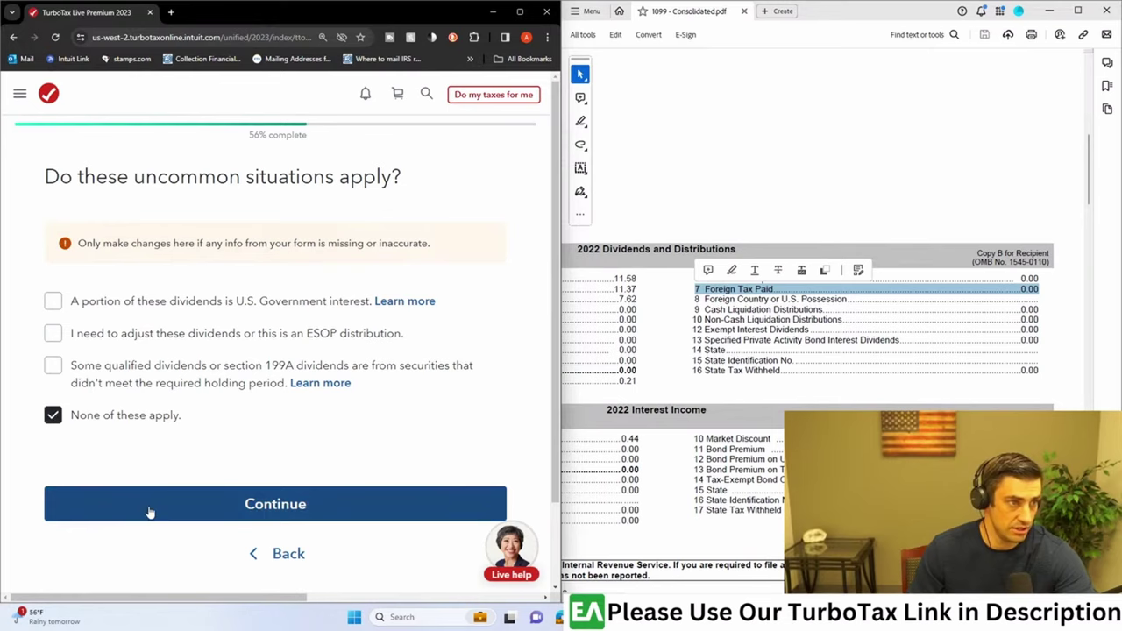
click(150, 510)
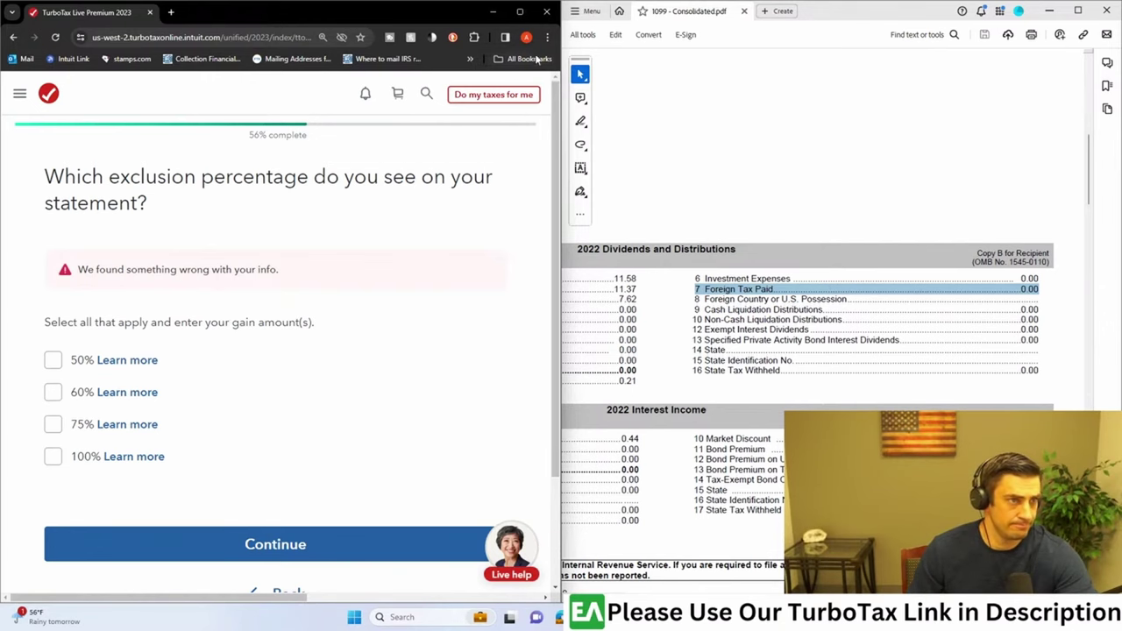
click(521, 14)
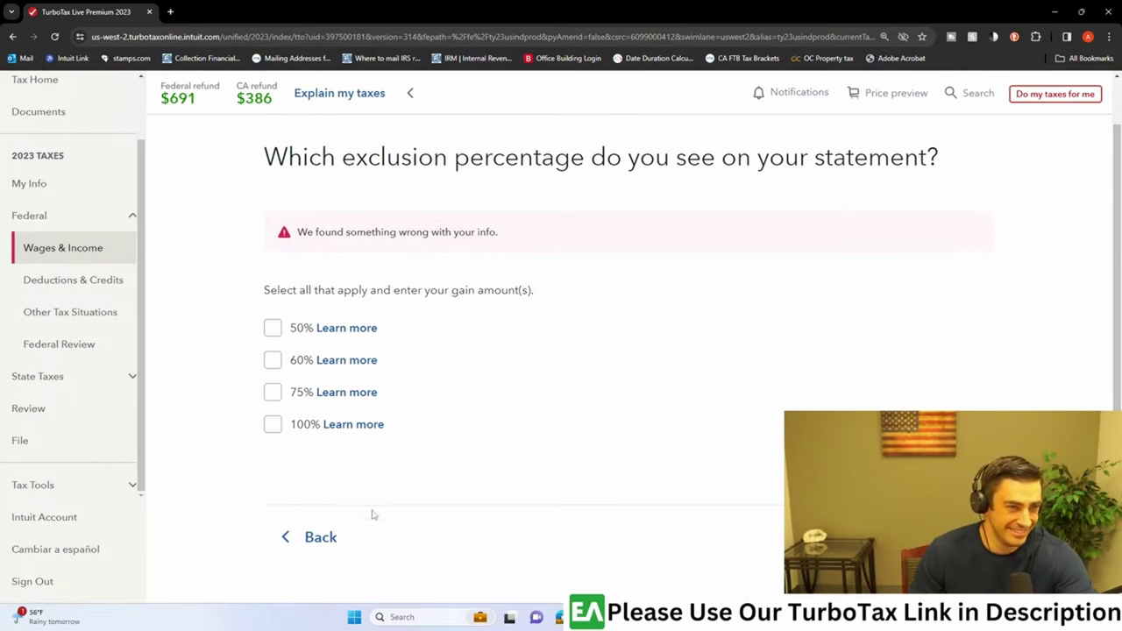
click(315, 537)
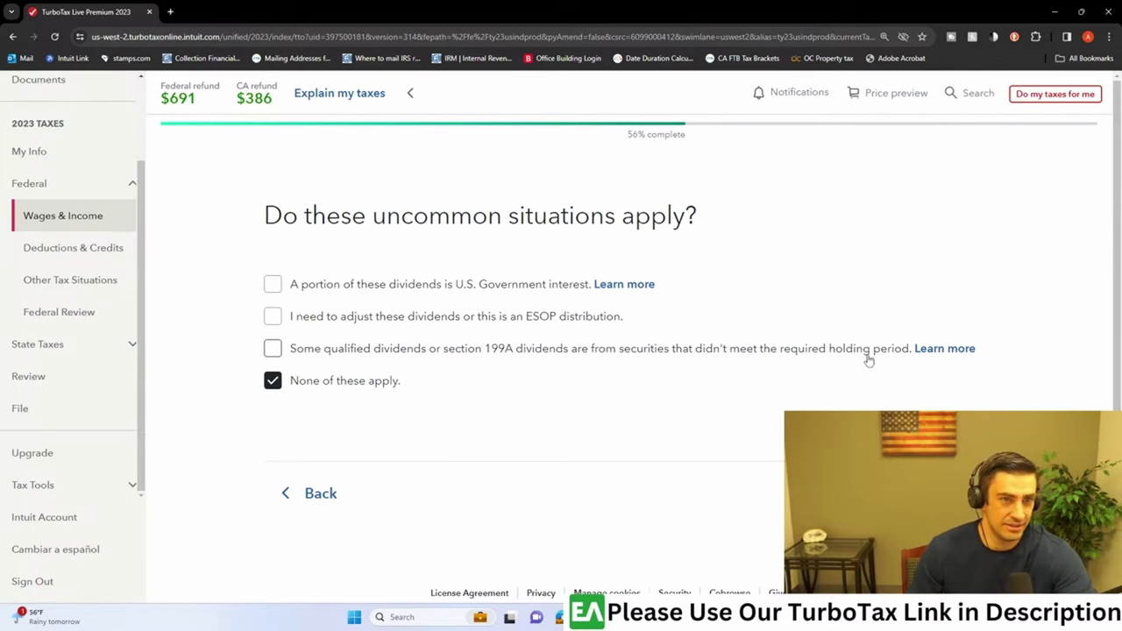
click(1039, 494)
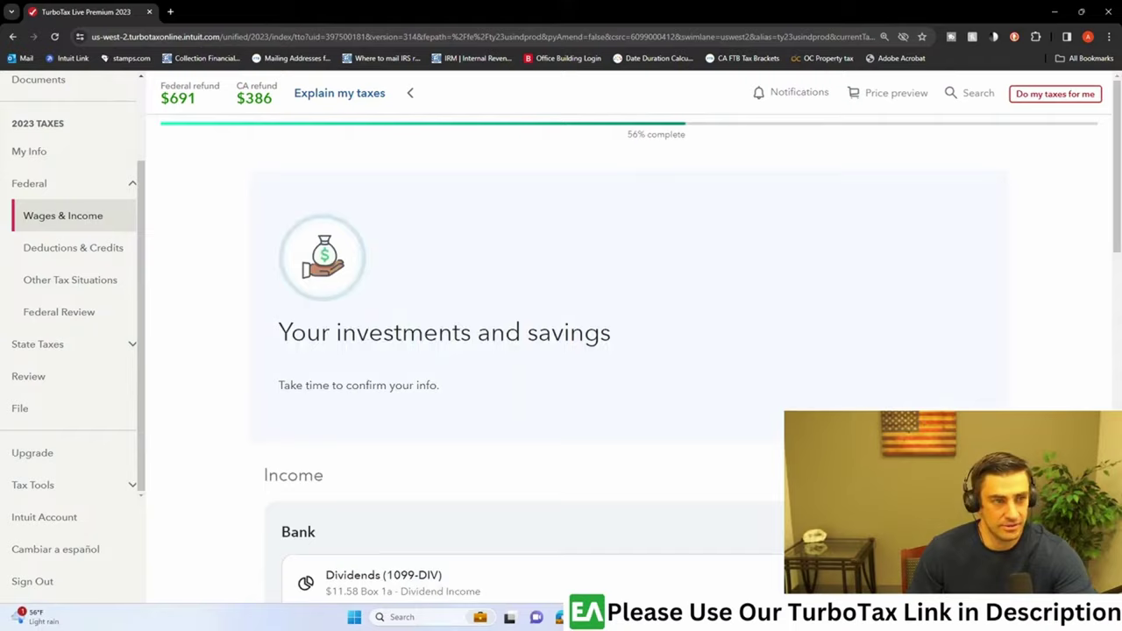
- Review the listed income on the investments and savings summary and start adding another investment
scroll(626, 296, down, 3)
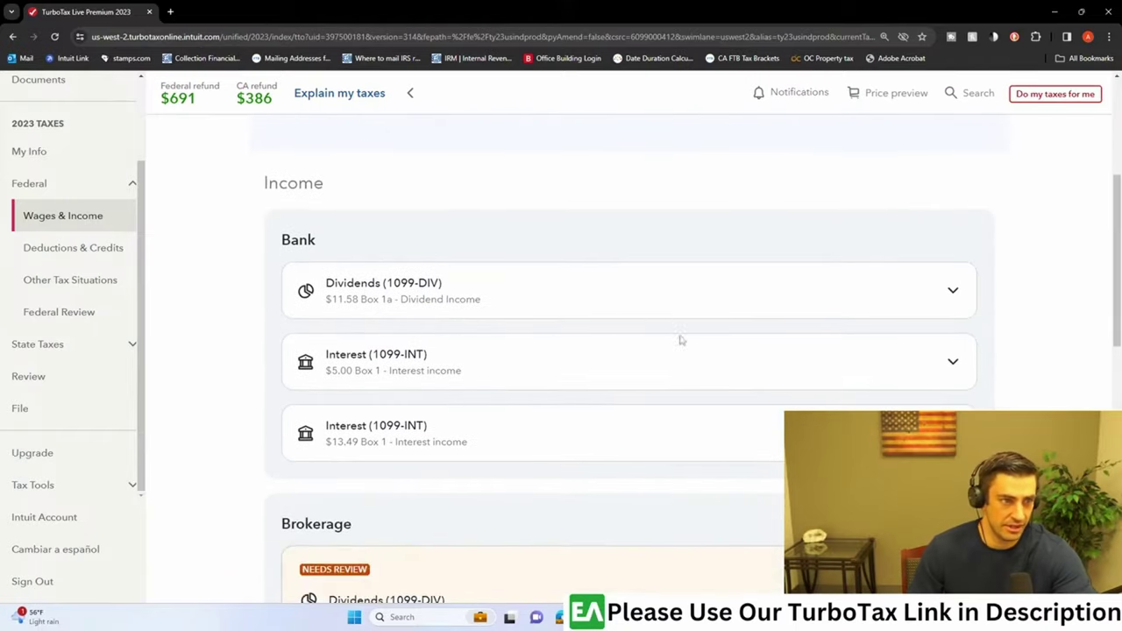
scroll(666, 396, down, 9)
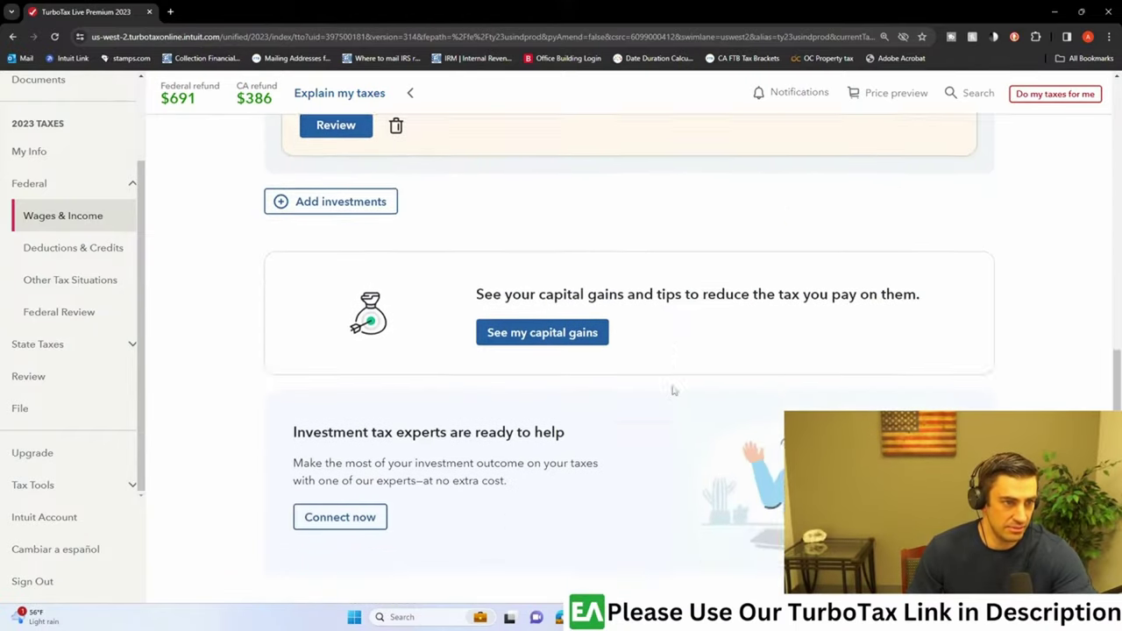
scroll(682, 392, up, 3)
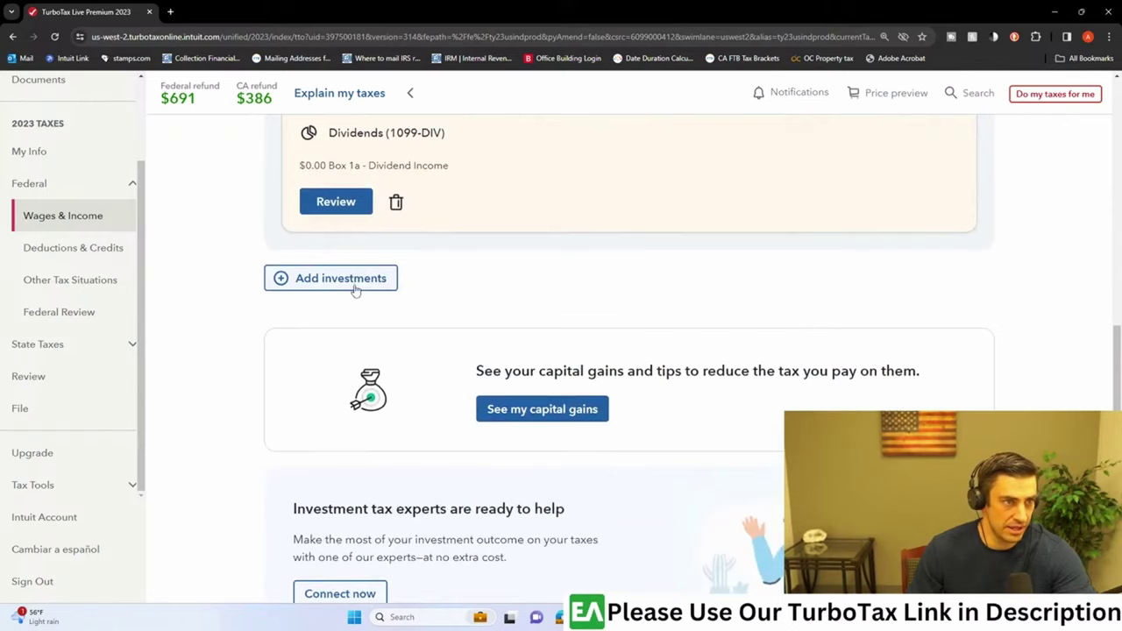
click(353, 285)
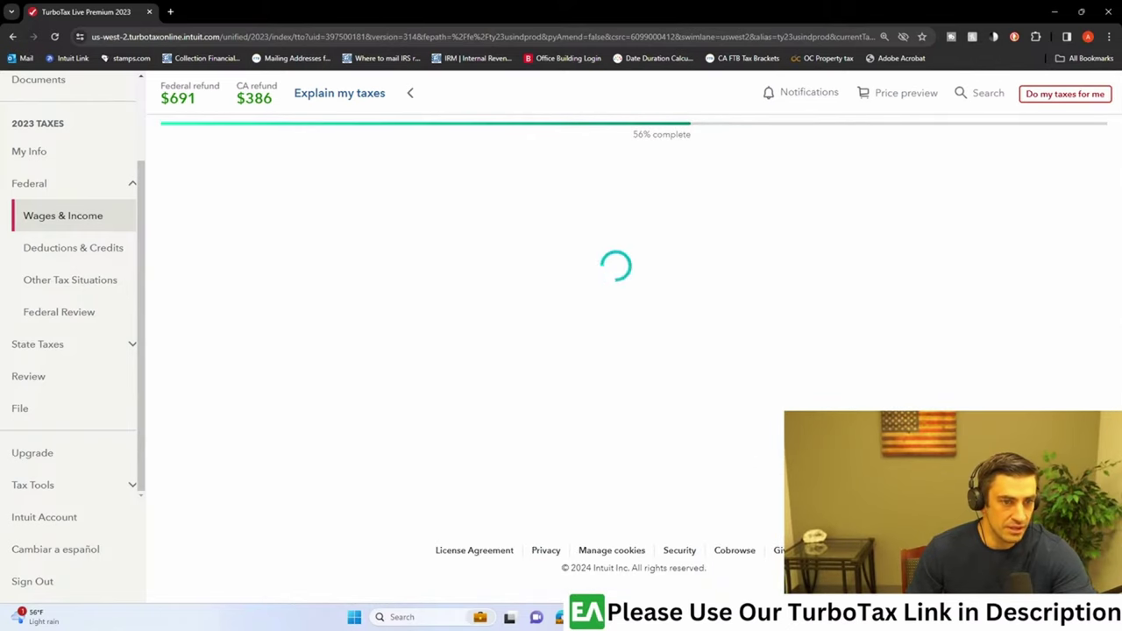
- Switch to Acrobat, highlight the 1099-B summary of broker and barter exchange proceeds in the consolidated PDF, and move the window aside
click(668, 616)
click(1085, 10)
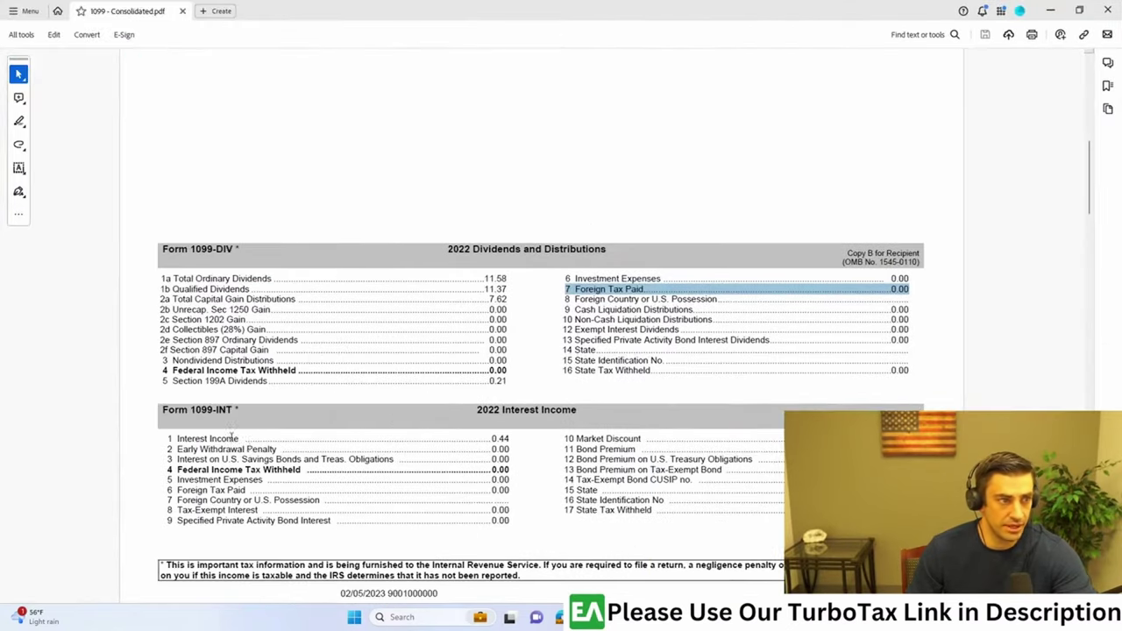
scroll(259, 429, down, 6)
scroll(240, 186, down, 1)
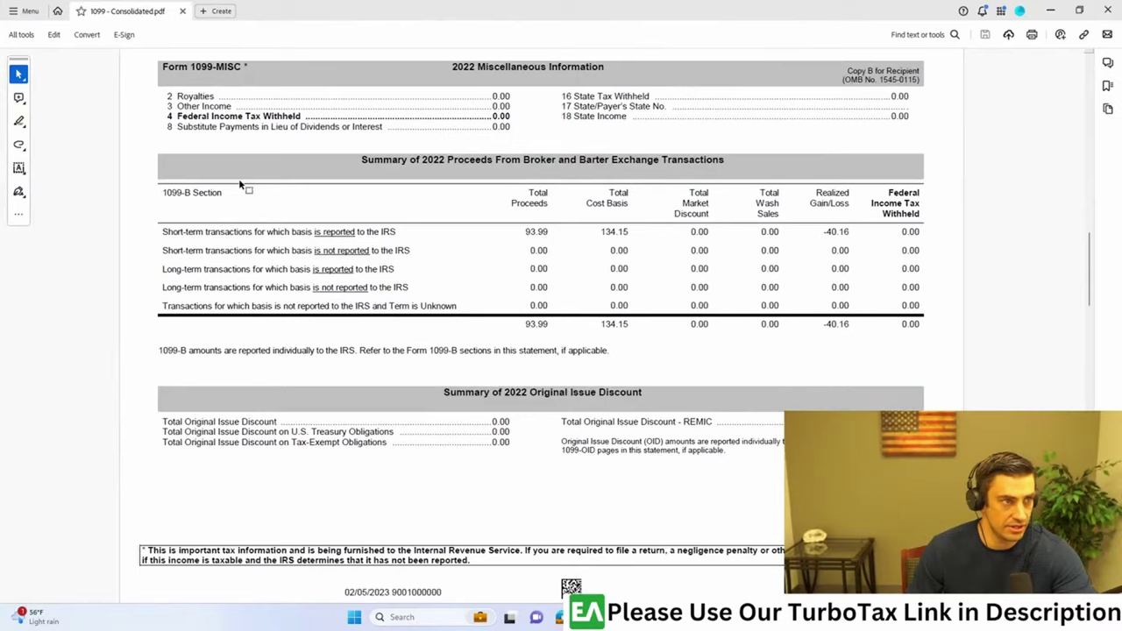
drag(137, 155, 956, 356)
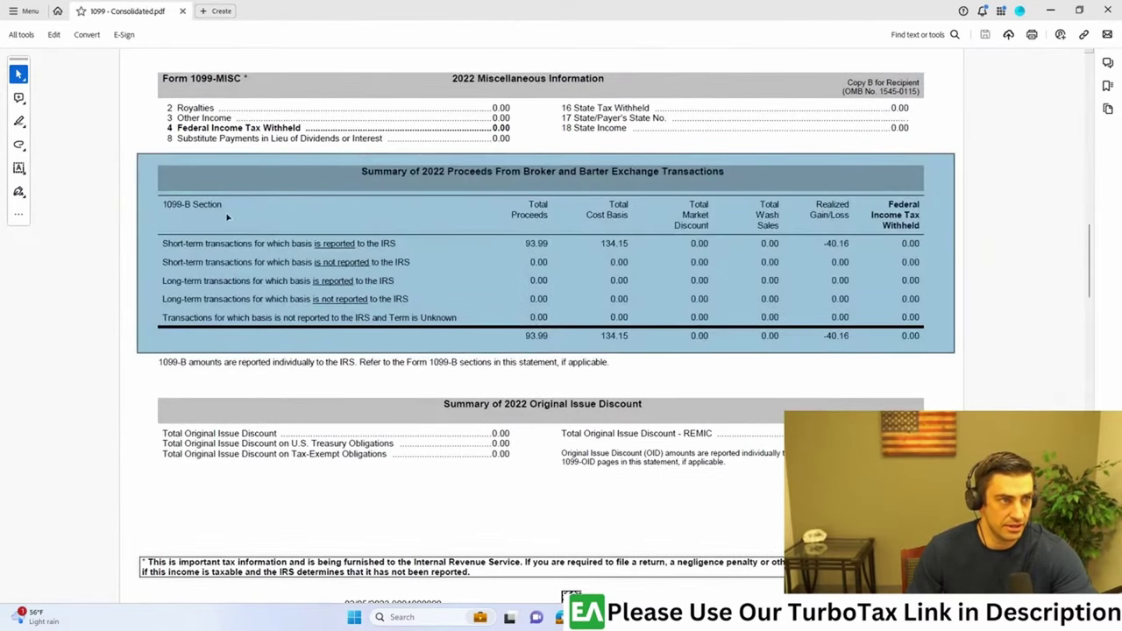
drag(772, 15, 1121, 19)
- Skip the financial institution import and choose Stocks, Bonds, Mutual Funds as the investment type to add
scroll(646, 364, down, 2)
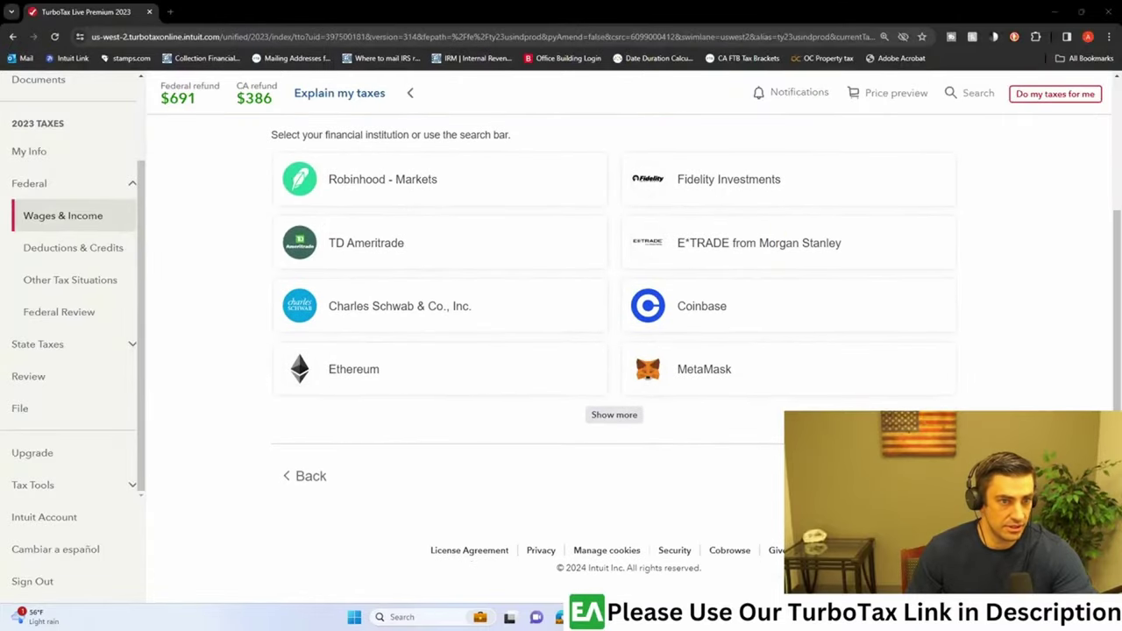
key(alt+Left)
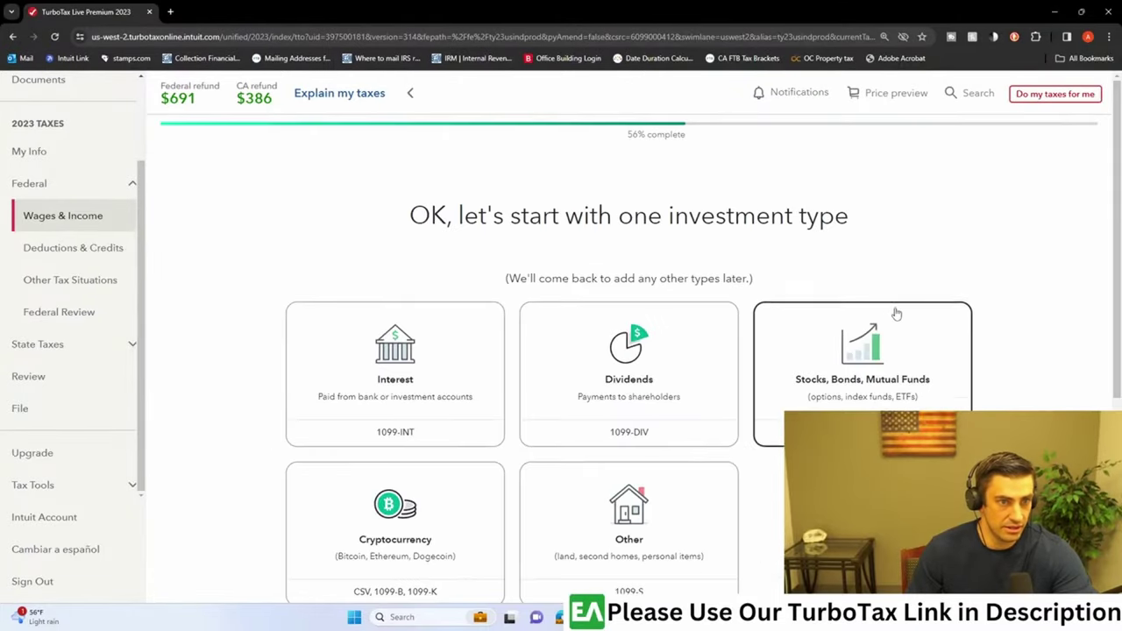
scroll(912, 342, down, 1)
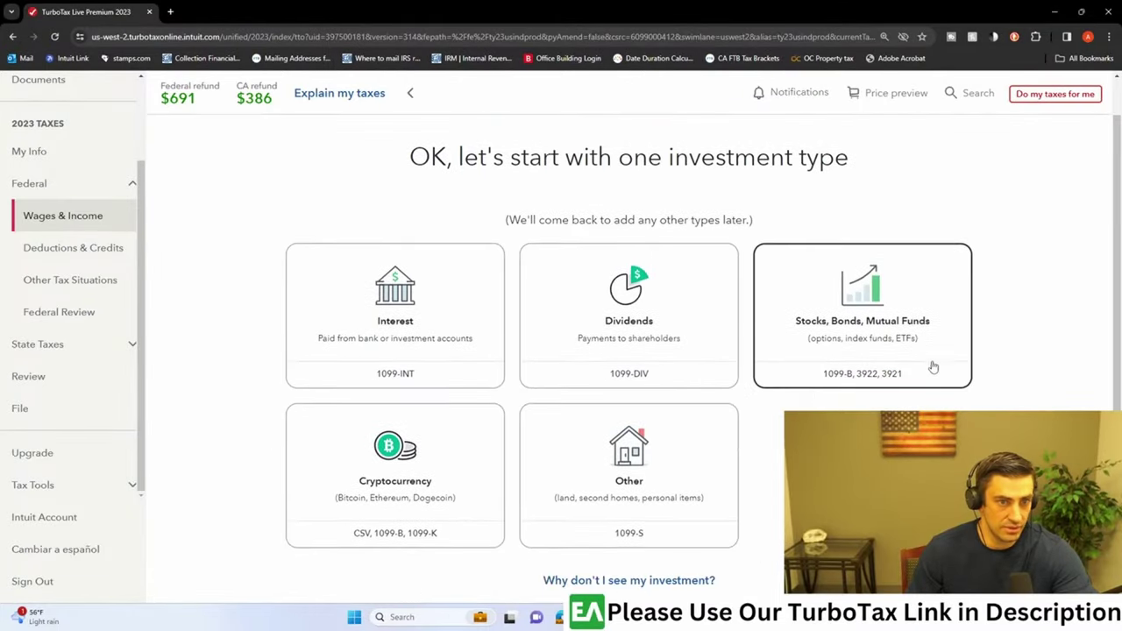
click(882, 361)
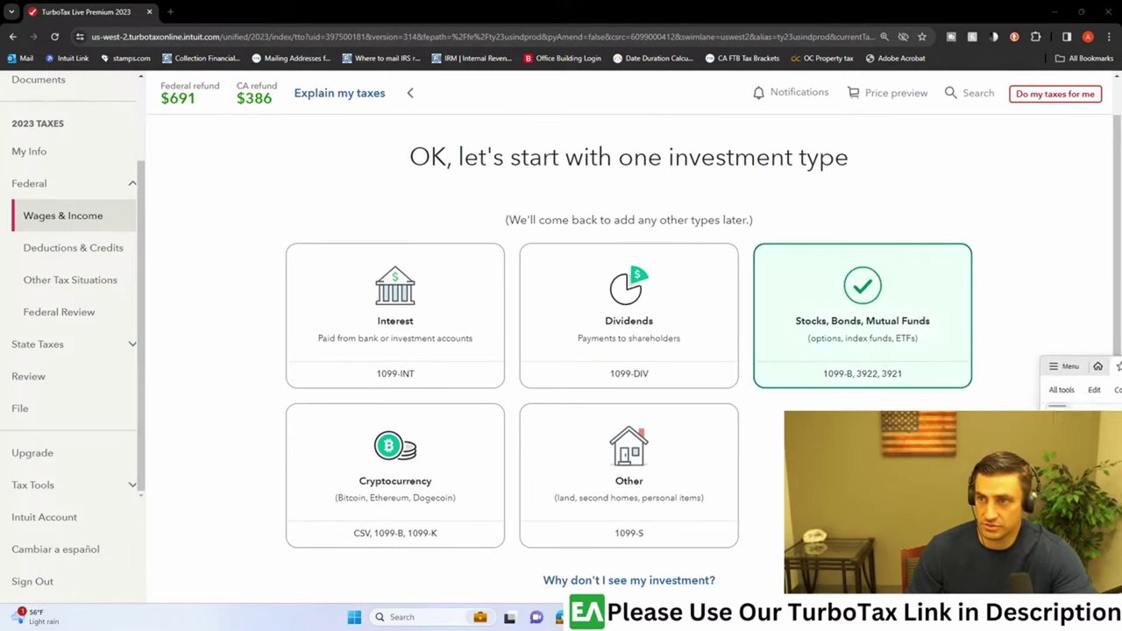
scroll(811, 378, down, 2)
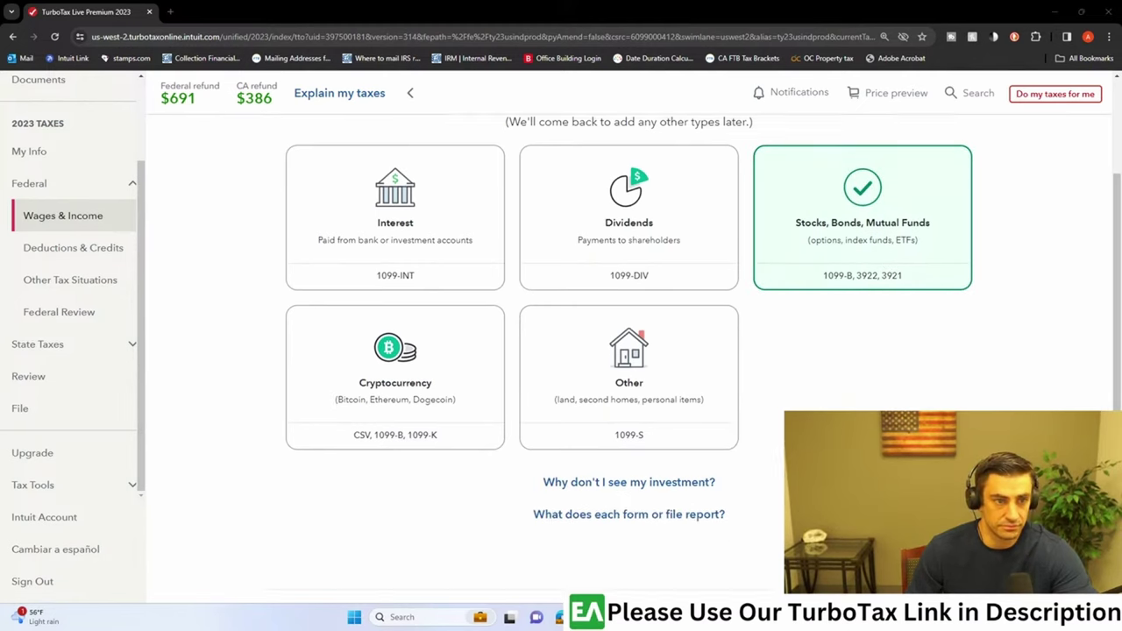
click(925, 599)
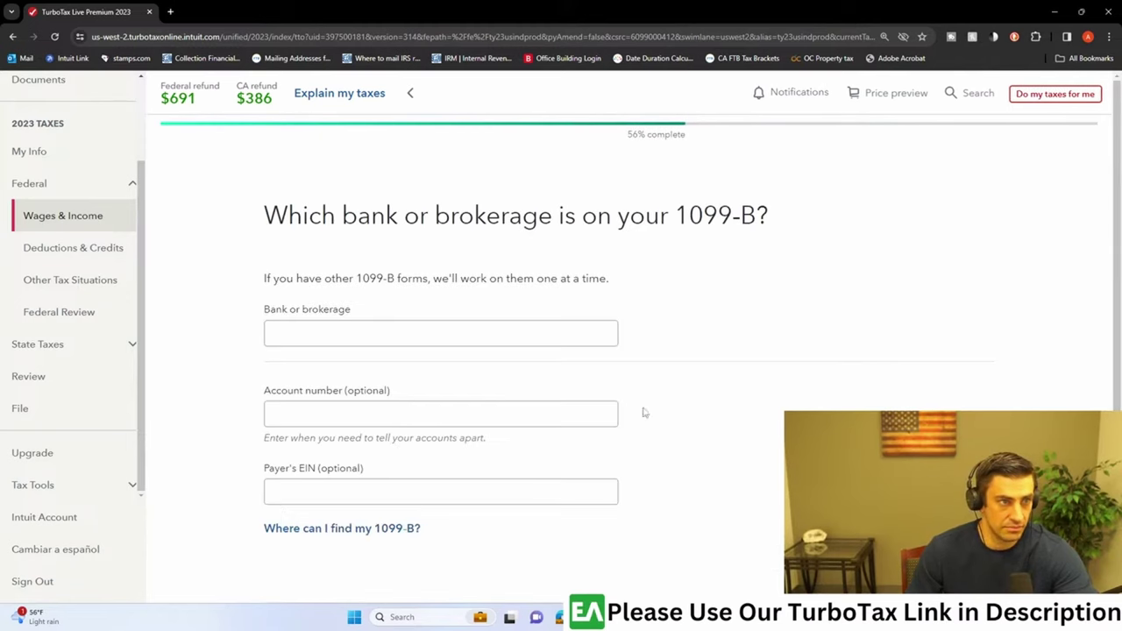
- Enter Bank as the bank or brokerage on the 1099-B, leave the optional fields blank and continue
click(449, 337)
text(Bank)
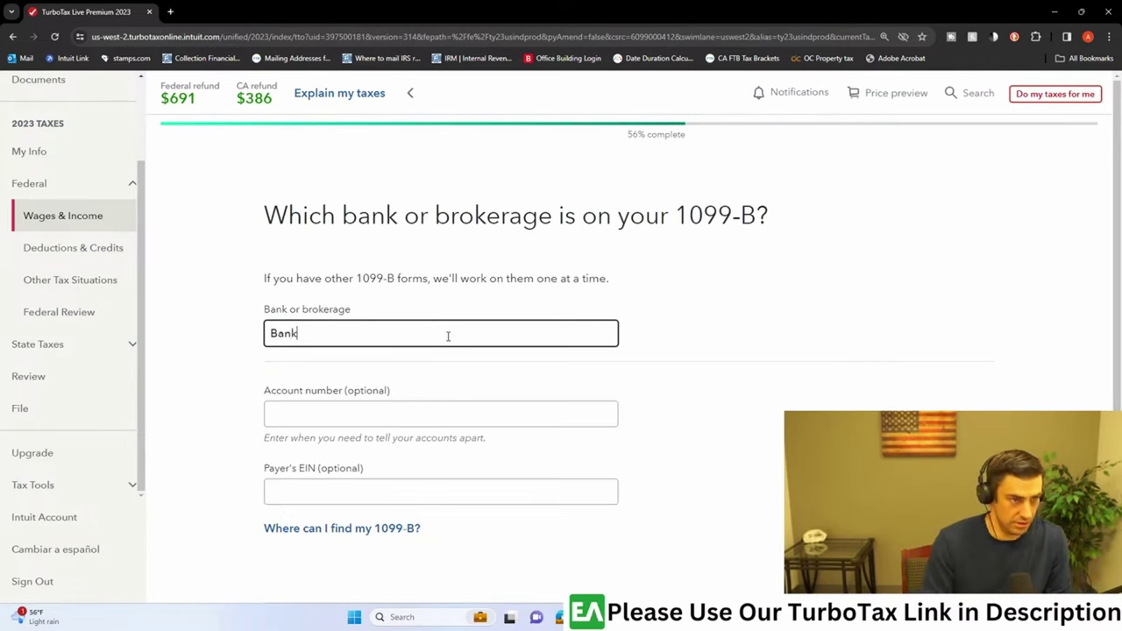
key(Tab)
scroll(567, 369, down, 2)
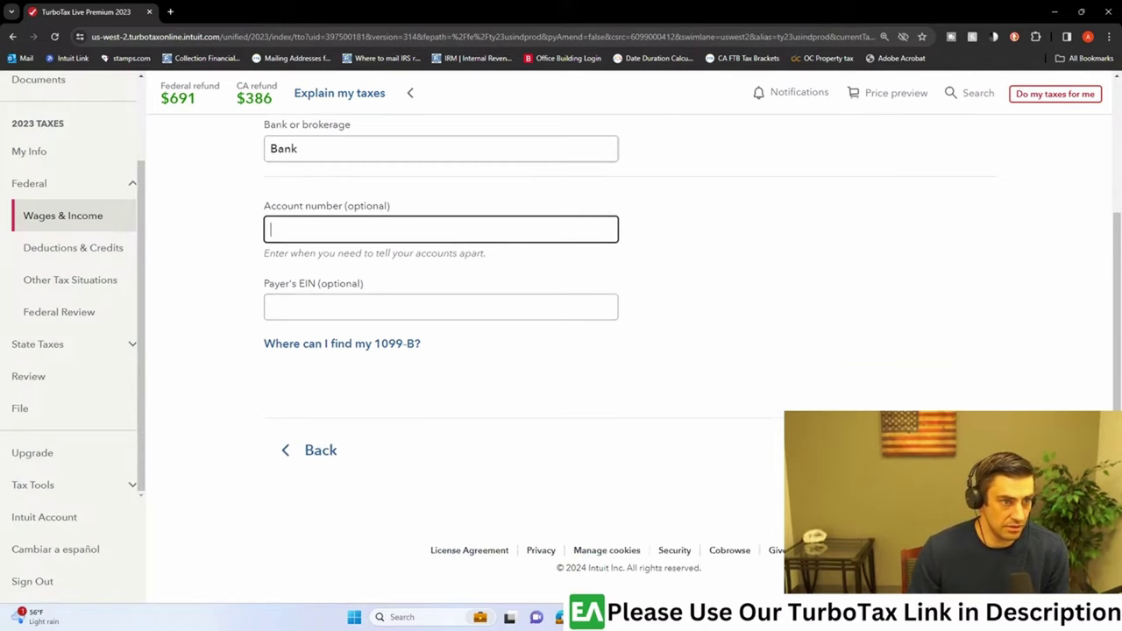
key(Return)
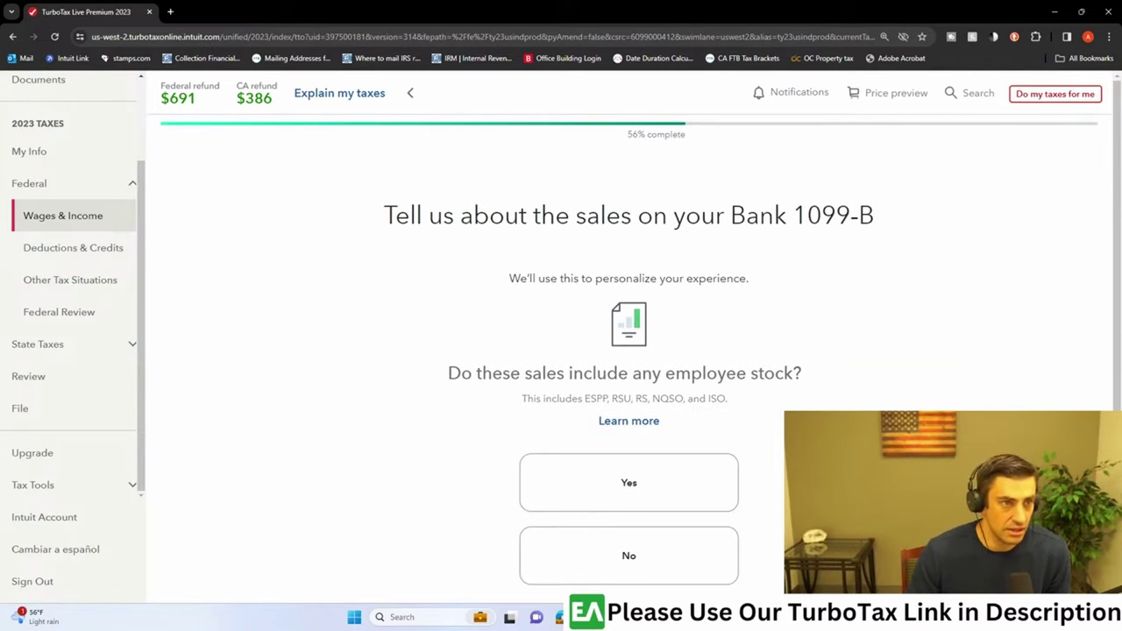
- Answer No to the question whether the 1099-B sales include employee stock such as ESPP, RSU, RS, NQSO or ISO
drag(569, 216, 773, 219)
scroll(784, 287, down, 1)
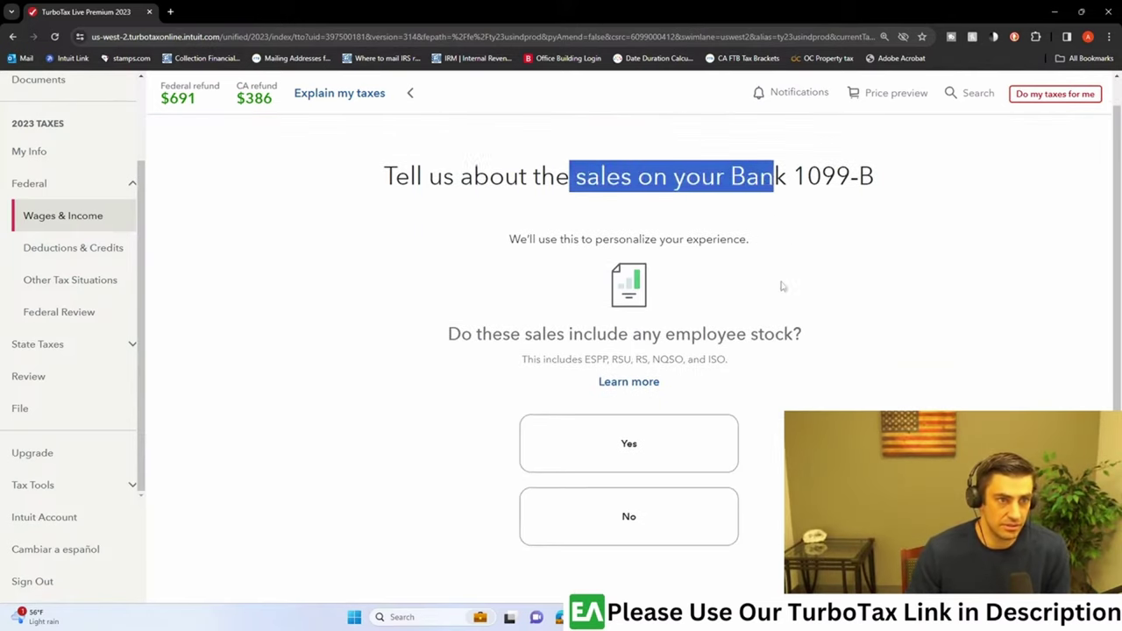
drag(556, 316, 719, 318)
click(761, 325)
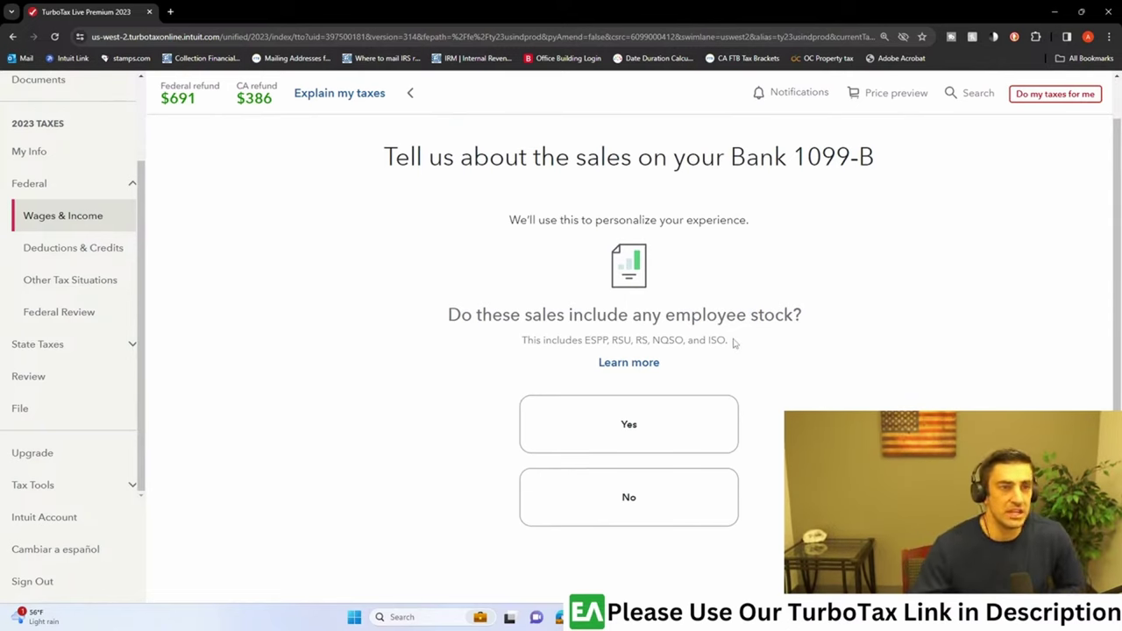
drag(735, 342, 569, 343)
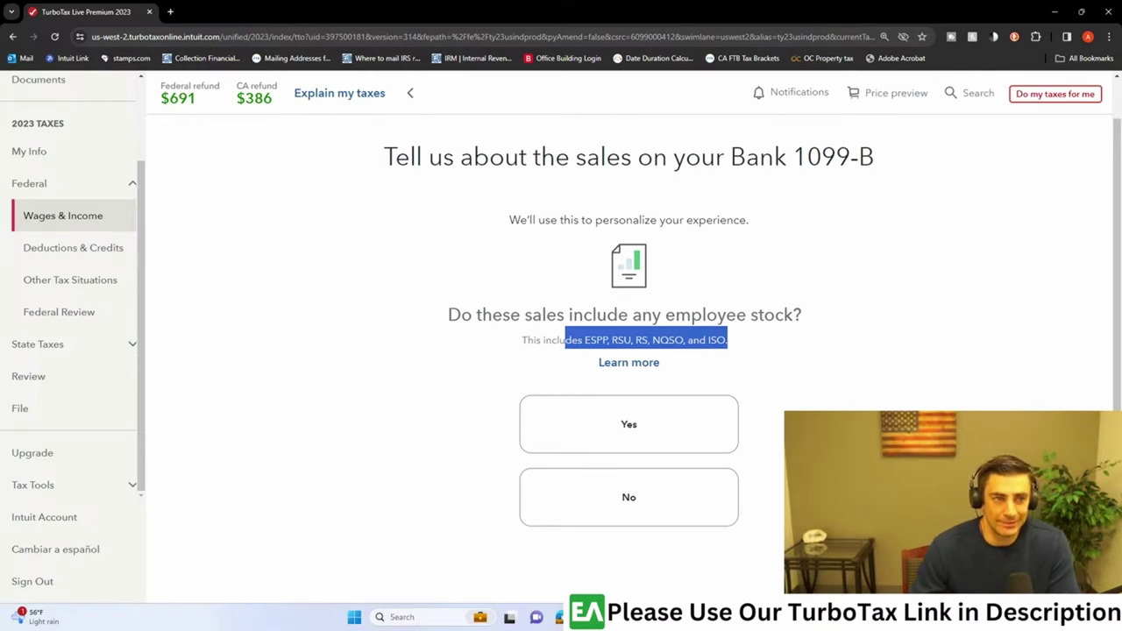
click(692, 514)
scroll(905, 370, up, 5)
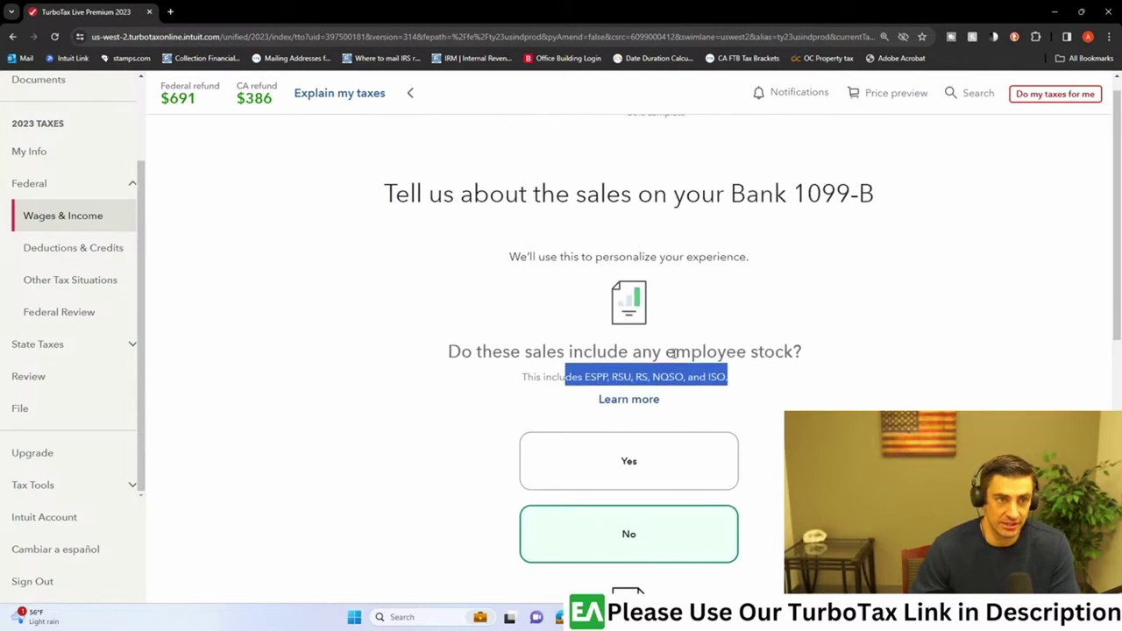
click(679, 374)
mouse_move(732, 382)
mouse_down()
mouse_move(584, 379)
mouse_move(728, 389)
mouse_up()
click(623, 378)
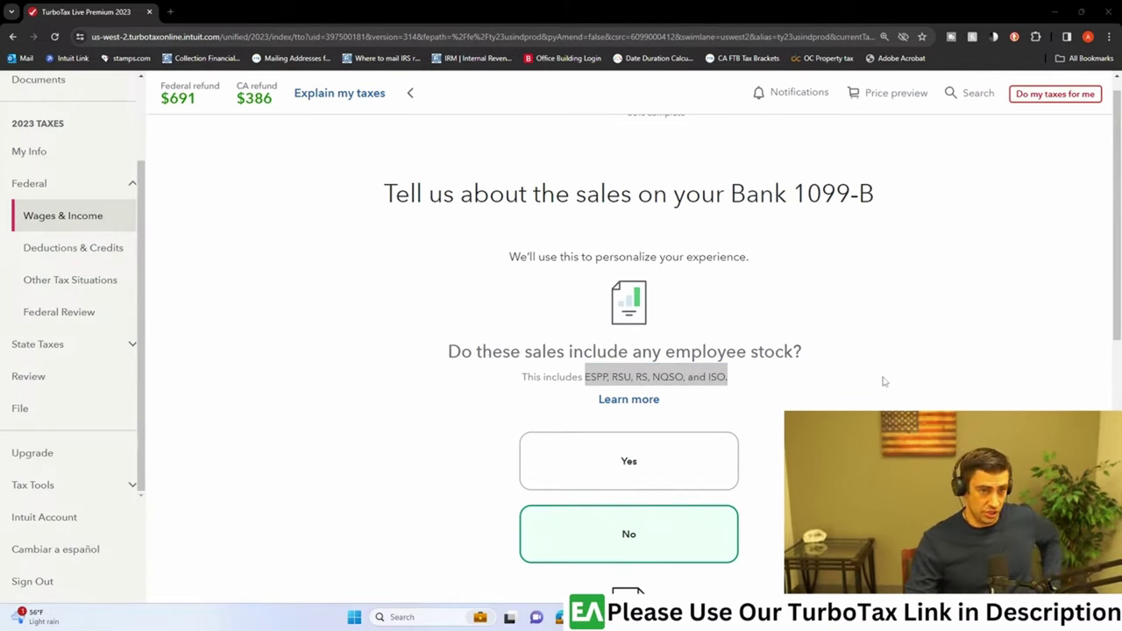
- Answer Yes (4+) to the question about having more than three sales on the 1099-B
scroll(886, 377, down, 4)
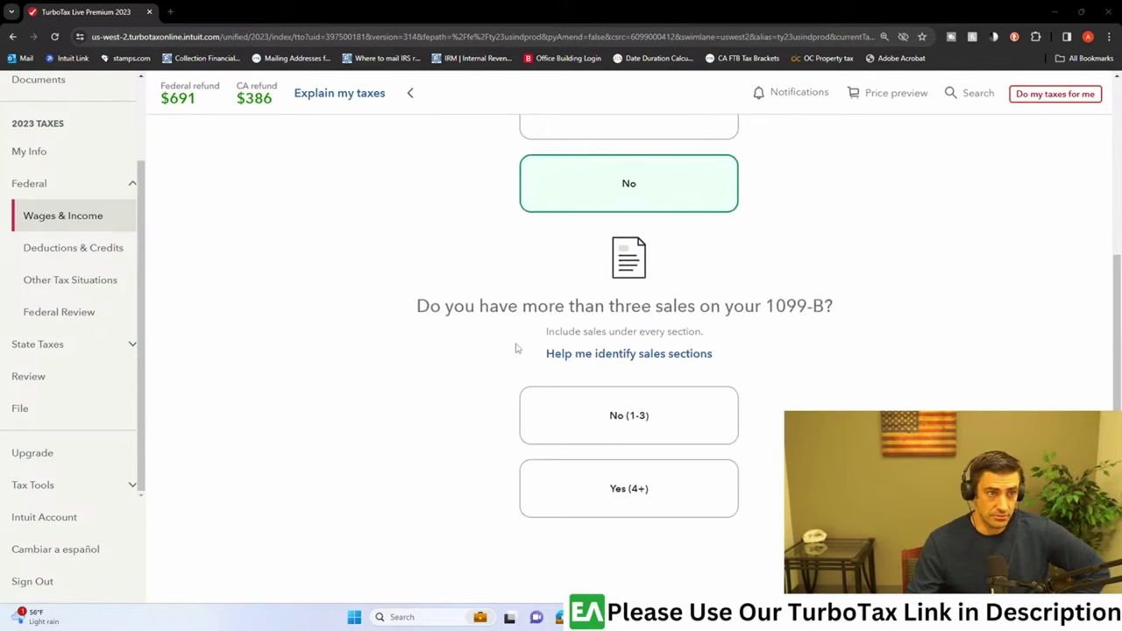
drag(650, 307, 758, 310)
click(797, 314)
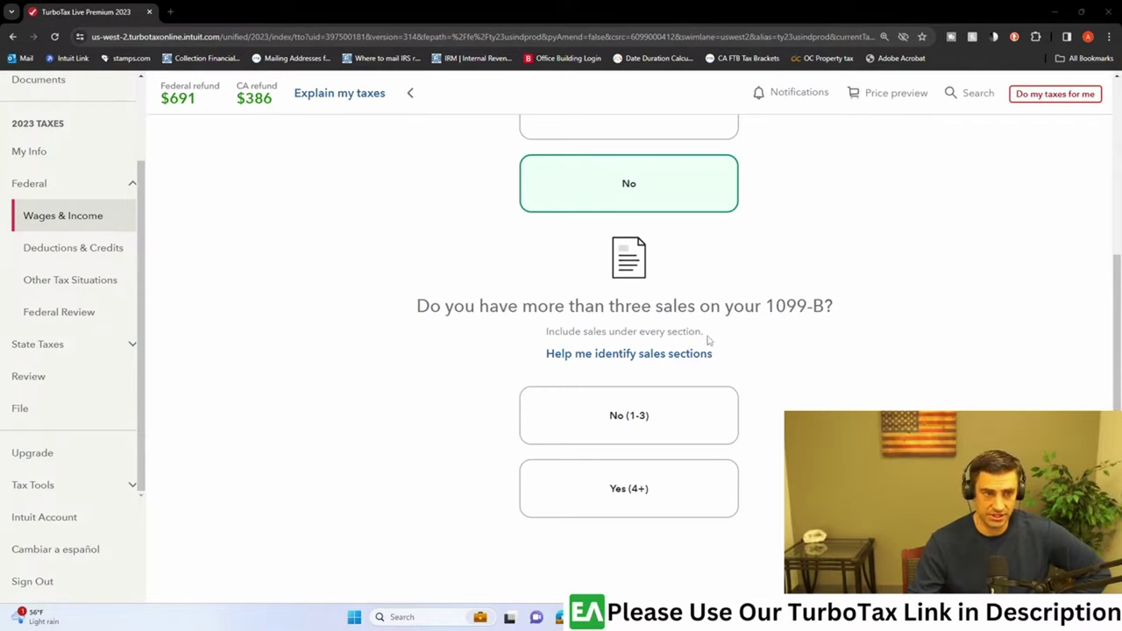
click(658, 488)
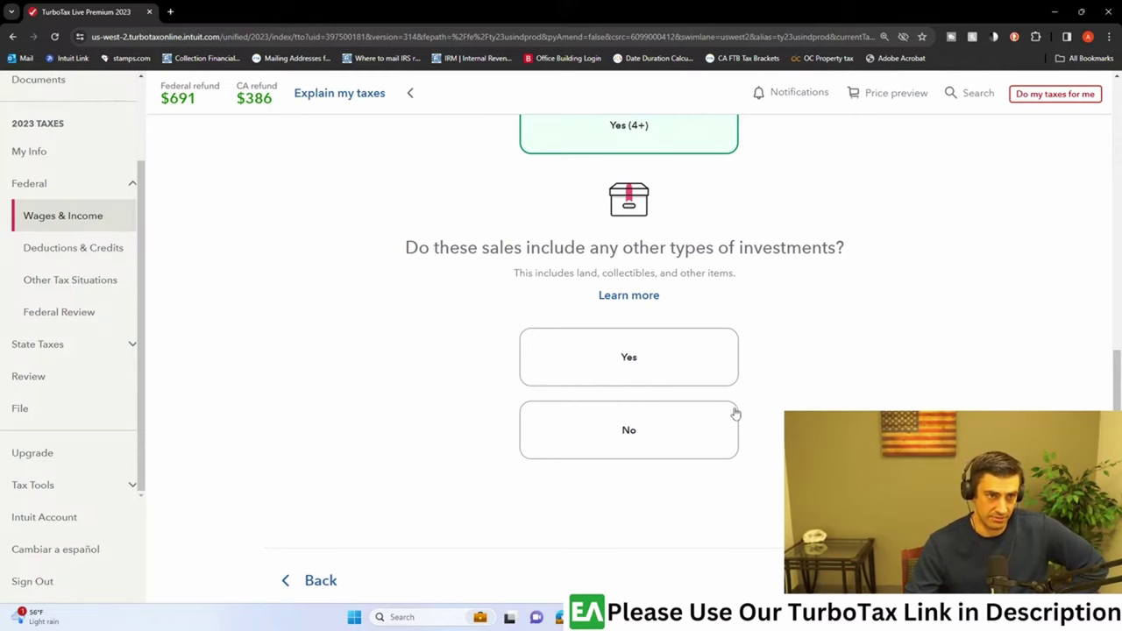
- Answer No to the sales including other types of investments and Yes to having bought every investment listed on the 1099-B
drag(571, 273, 750, 282)
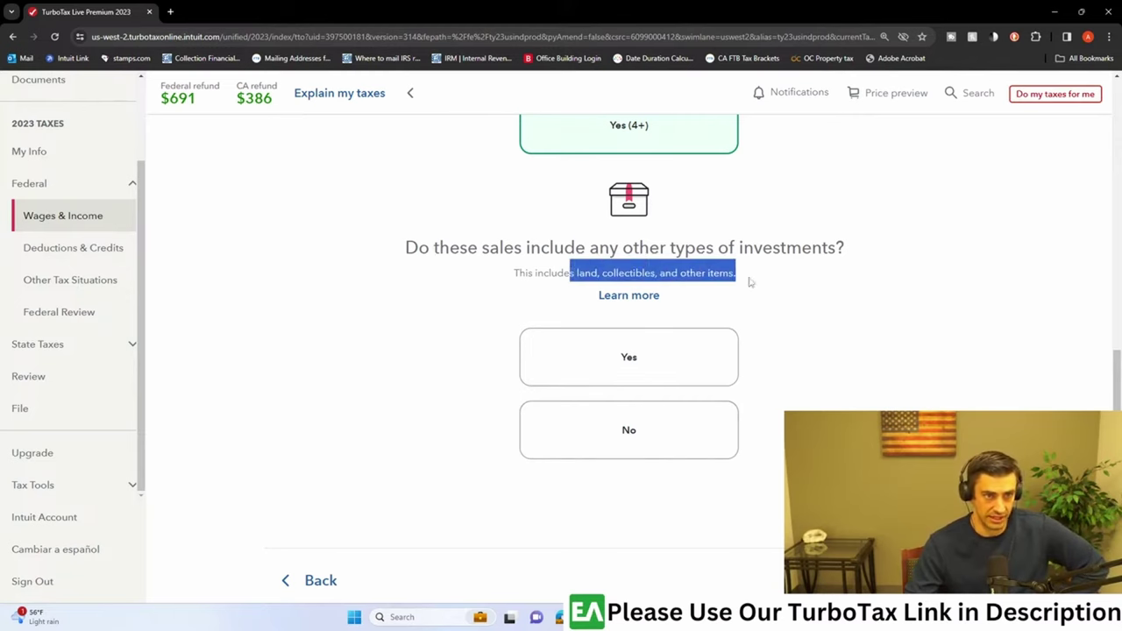
click(682, 431)
drag(466, 247, 756, 249)
click(759, 250)
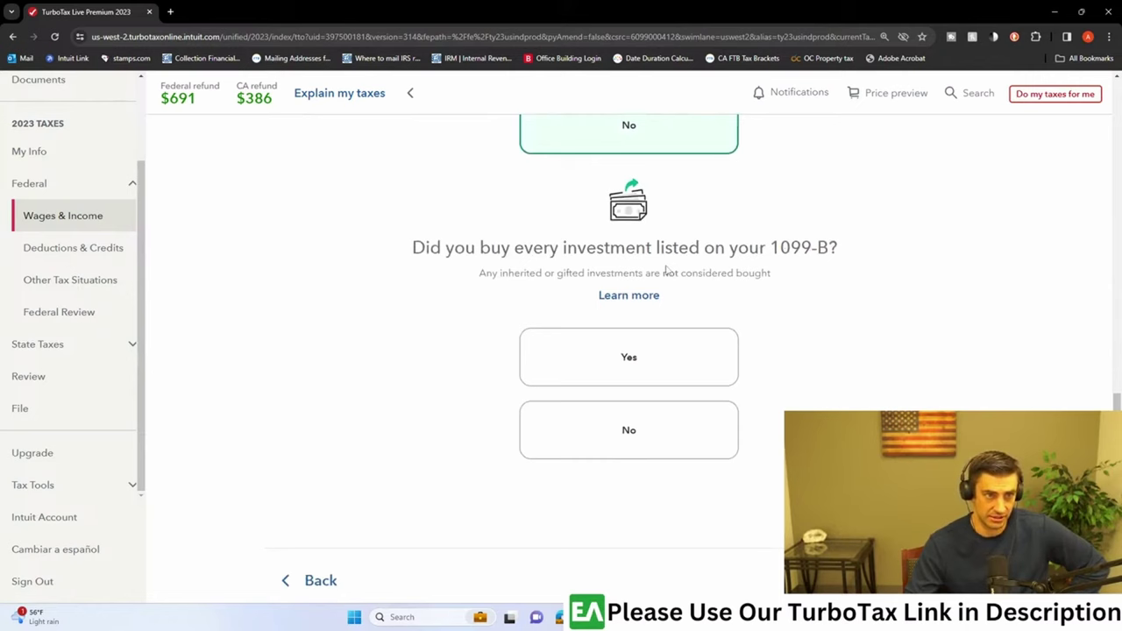
drag(501, 273, 754, 277)
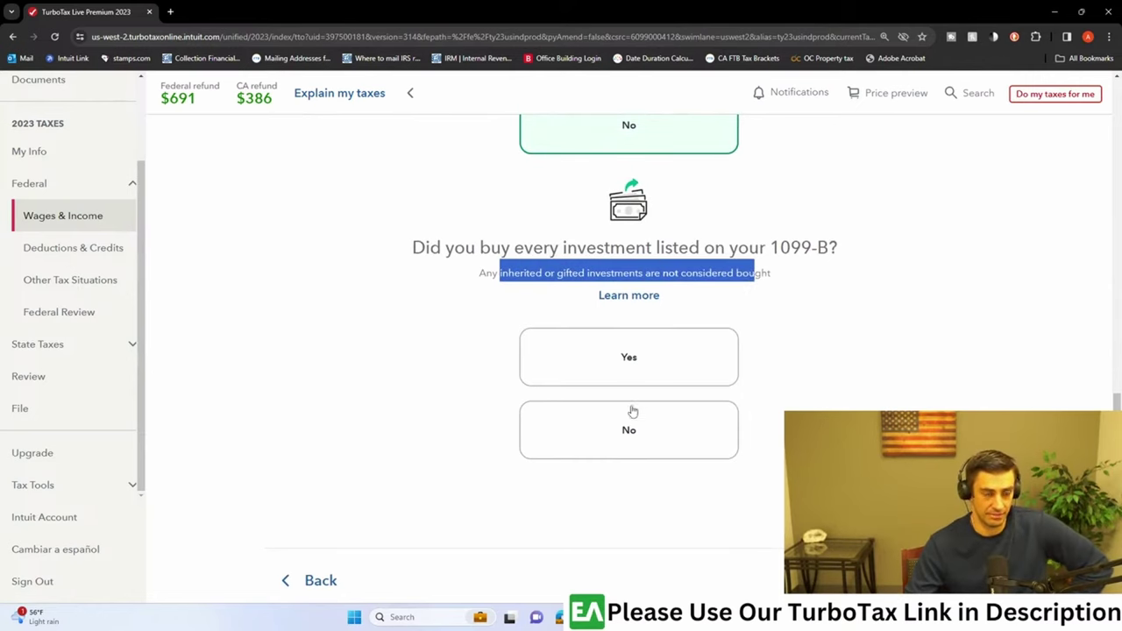
click(657, 358)
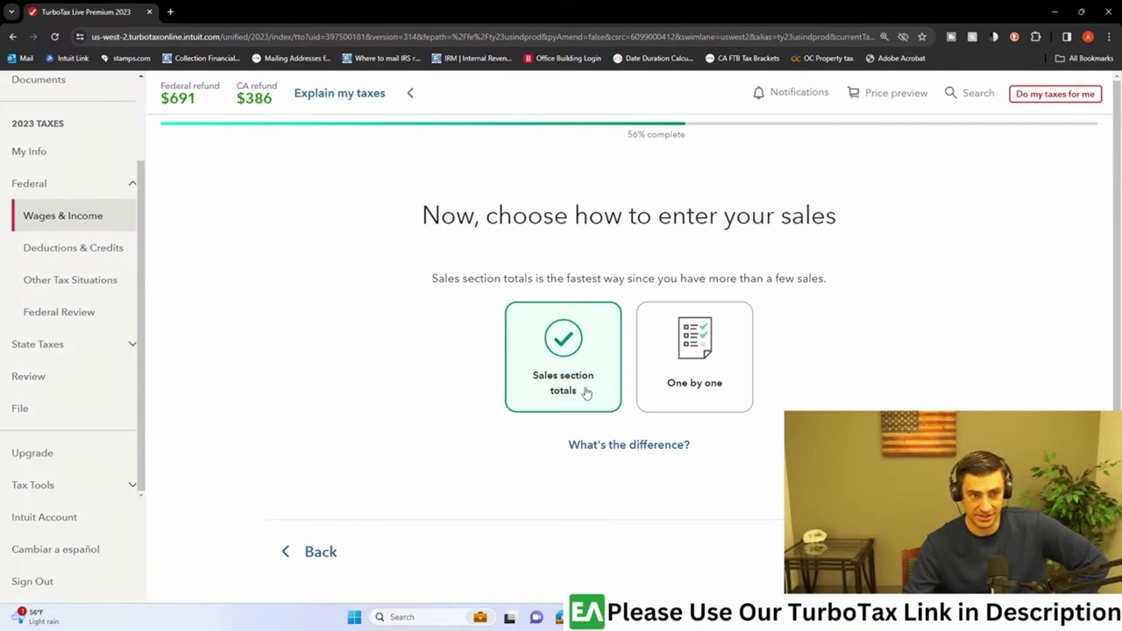
- Choose to enter the sales as sales section totals and continue past the guidance on finding sales on the 1099-B
click(563, 360)
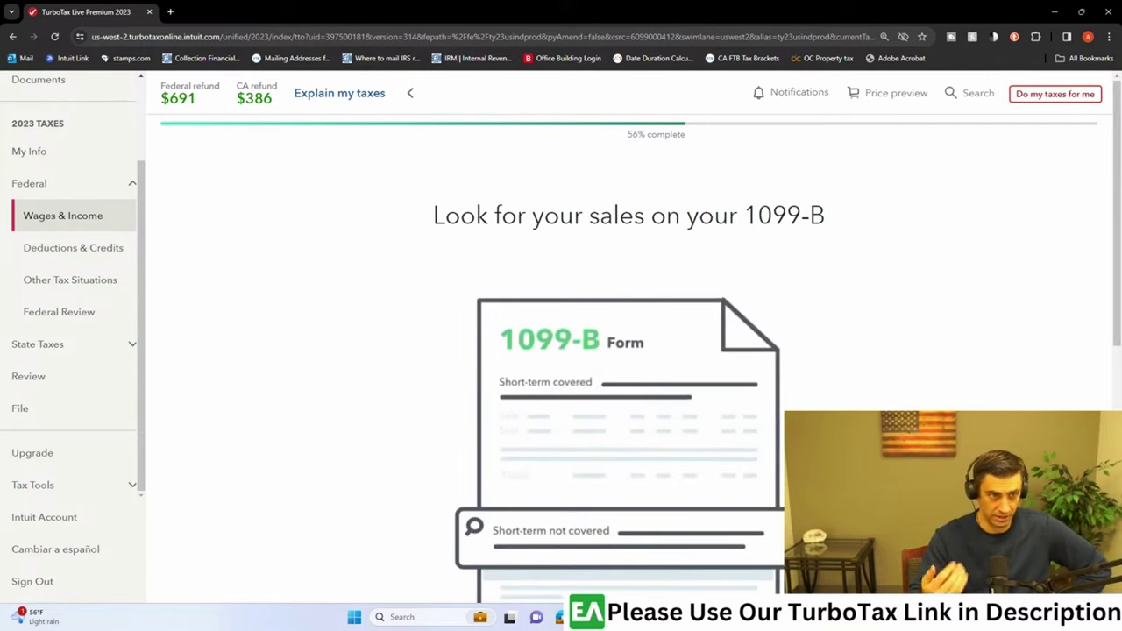
scroll(937, 389, down, 3)
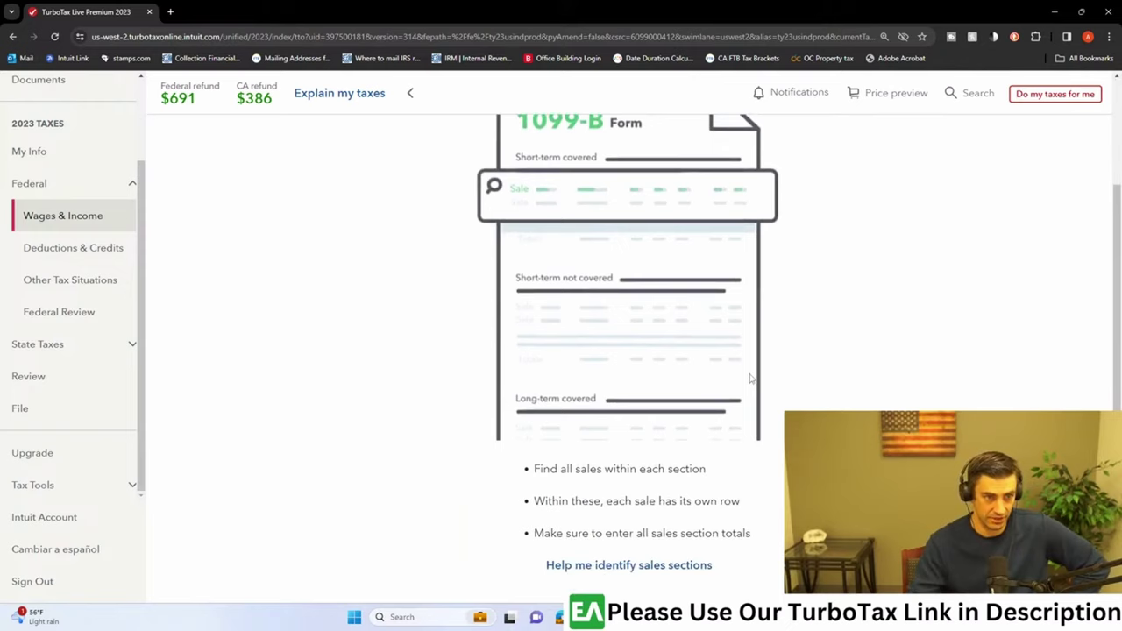
scroll(648, 473, down, 3)
click(934, 478)
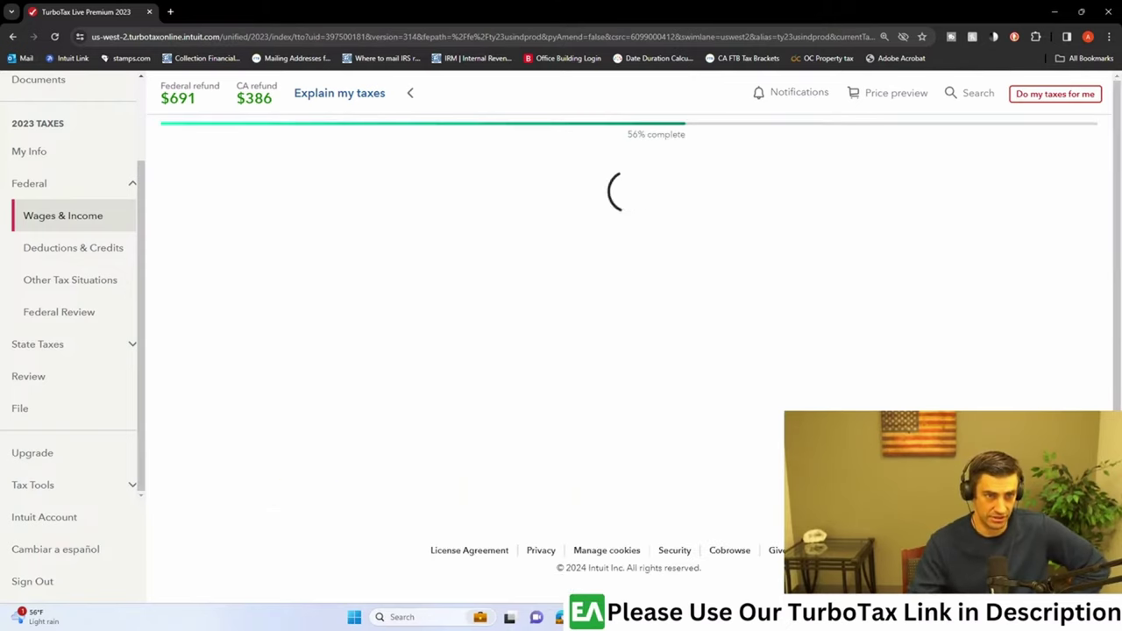
- Check the 1099-B summary in the consolidated 1099 PDF and set TurboTax's sales section to Short-term basis reported to IRS (covered)
scroll(687, 381, down, 1)
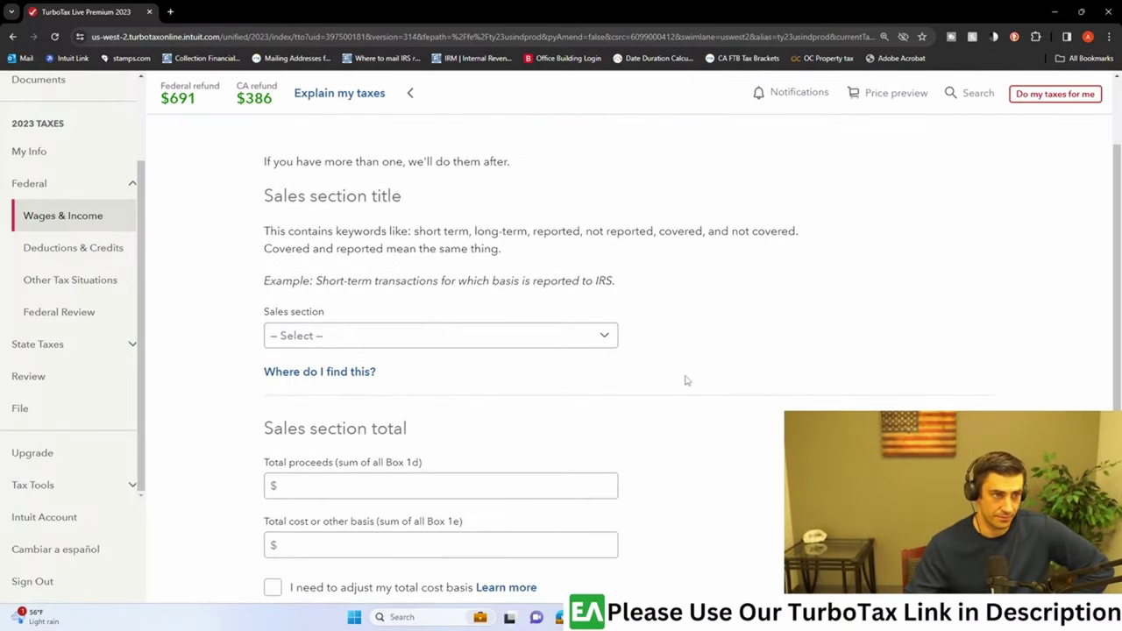
key(alt+Tab)
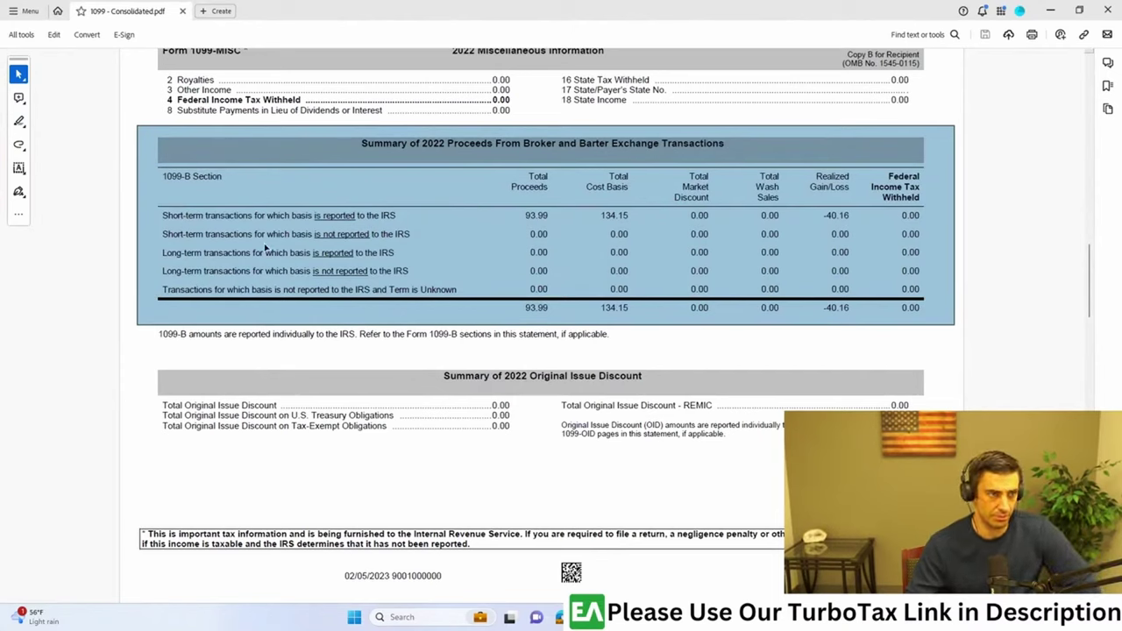
drag(163, 216, 406, 208)
click(445, 201)
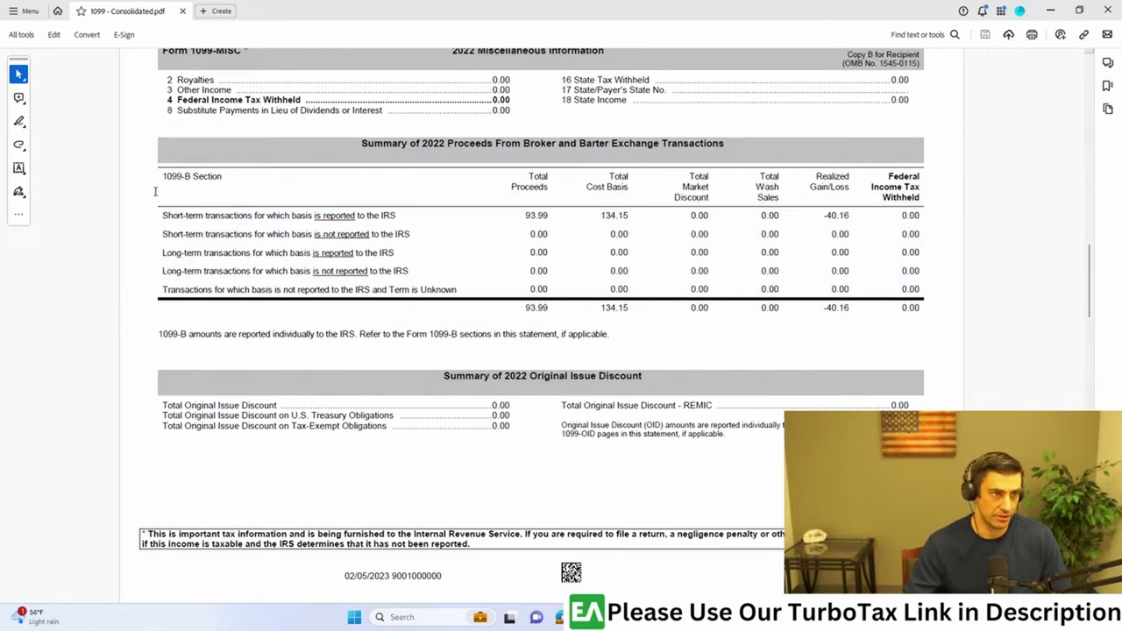
drag(155, 191, 411, 198)
click(410, 198)
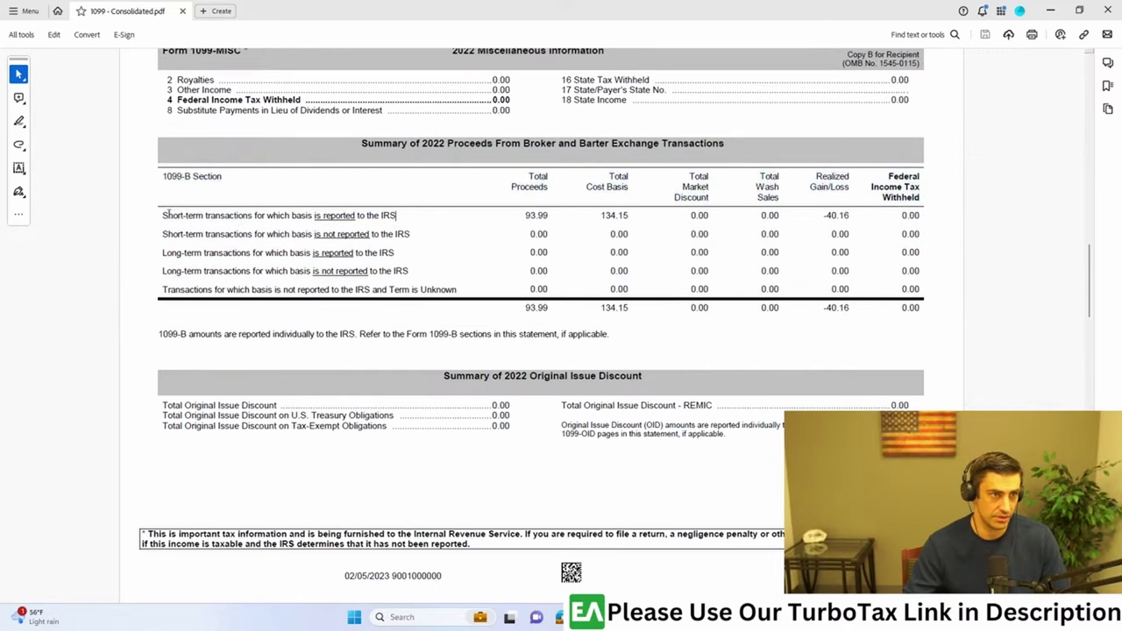
drag(163, 215, 923, 216)
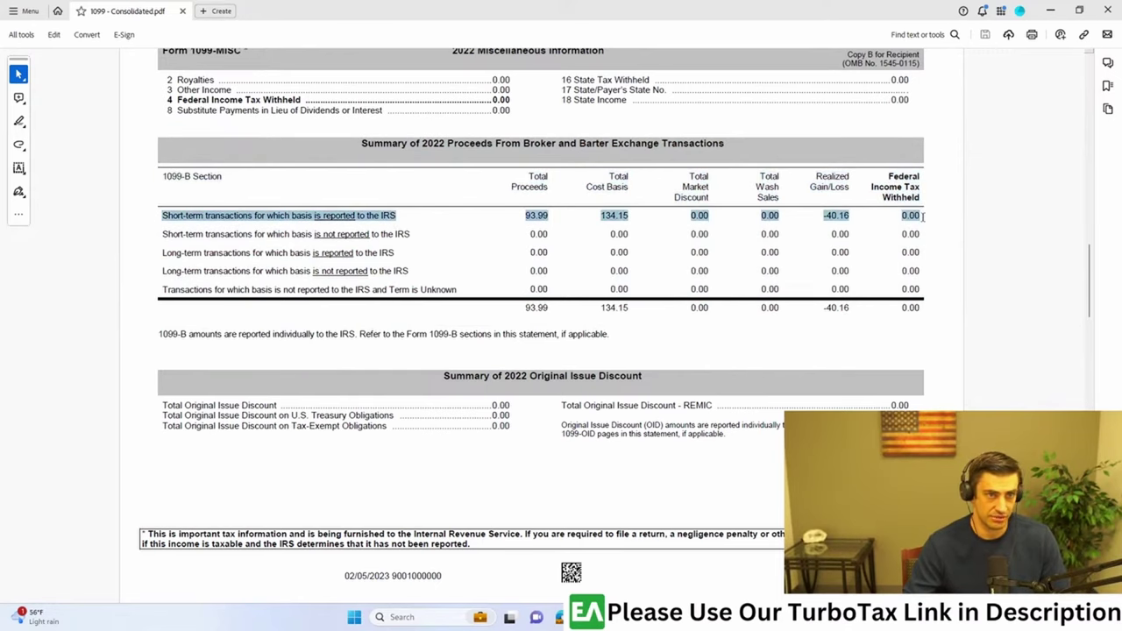
drag(594, 5, 1121, 7)
click(436, 342)
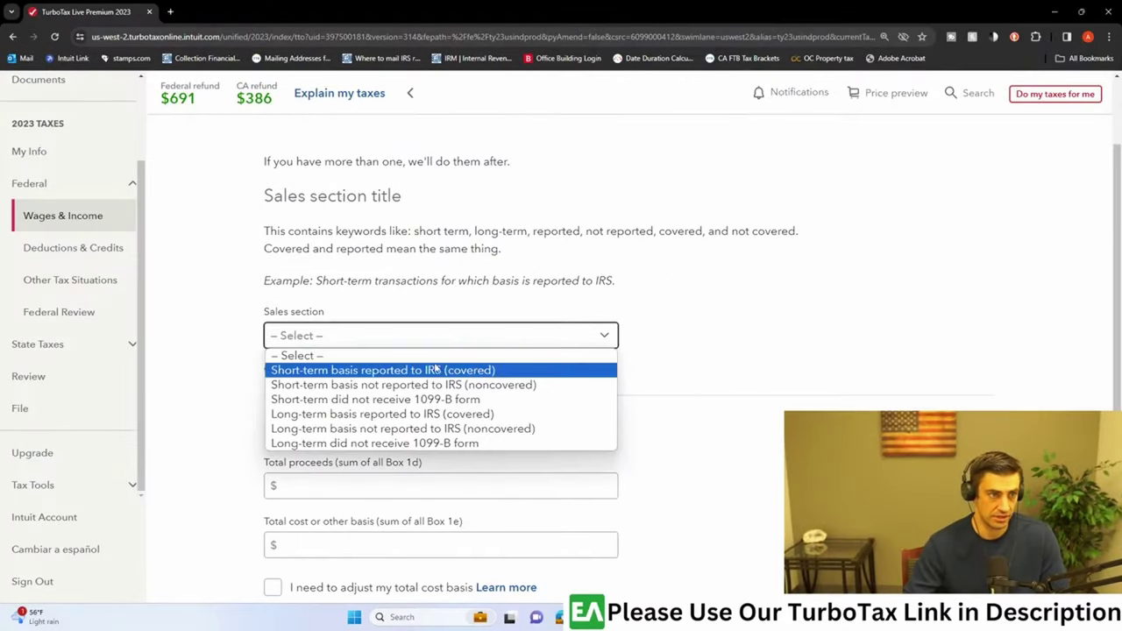
click(425, 370)
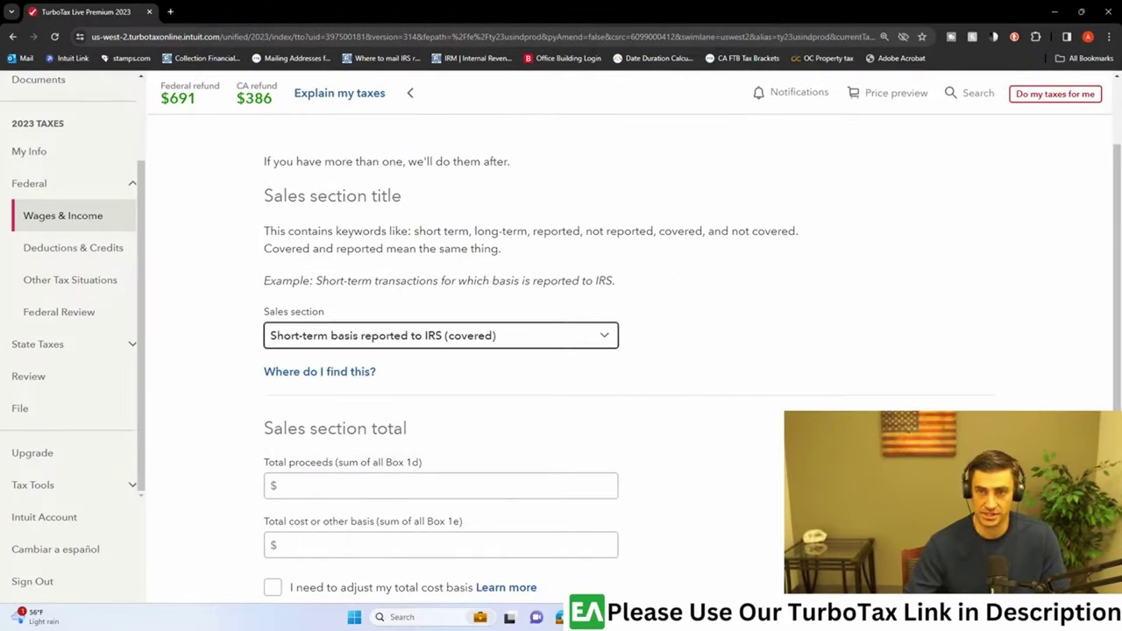
- Look up the short-term reported row's total proceeds in the 1099 PDF and enter 93.99 as total proceeds in TurboTax
key(alt+Tab)
ctrl+scroll(235, 223, up, 2)
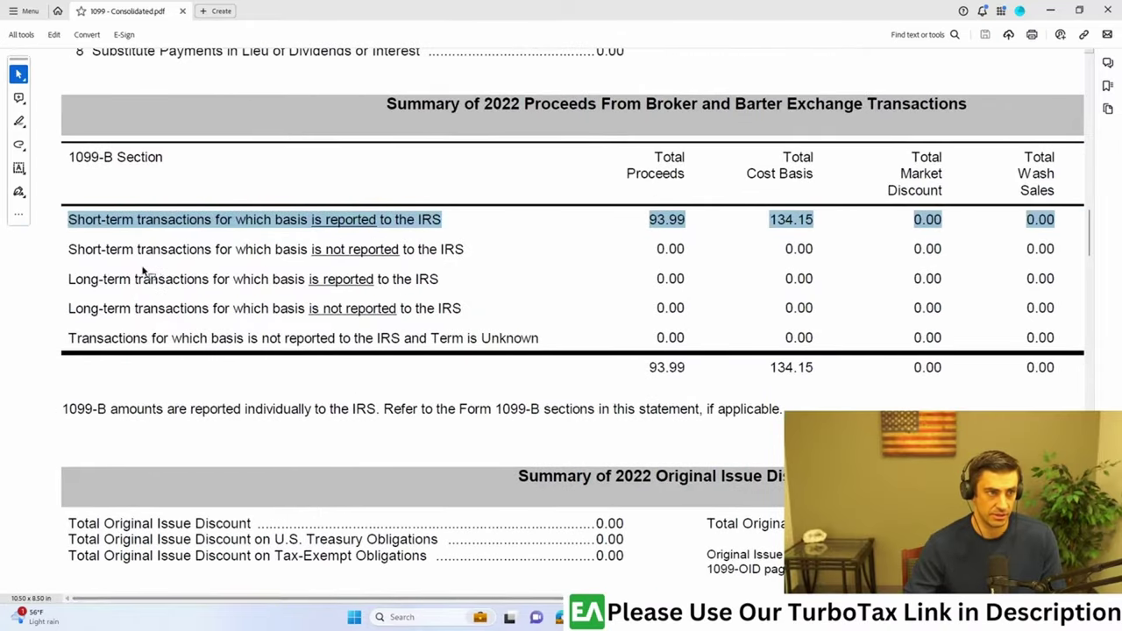
ctrl+scroll(176, 230, up, 3)
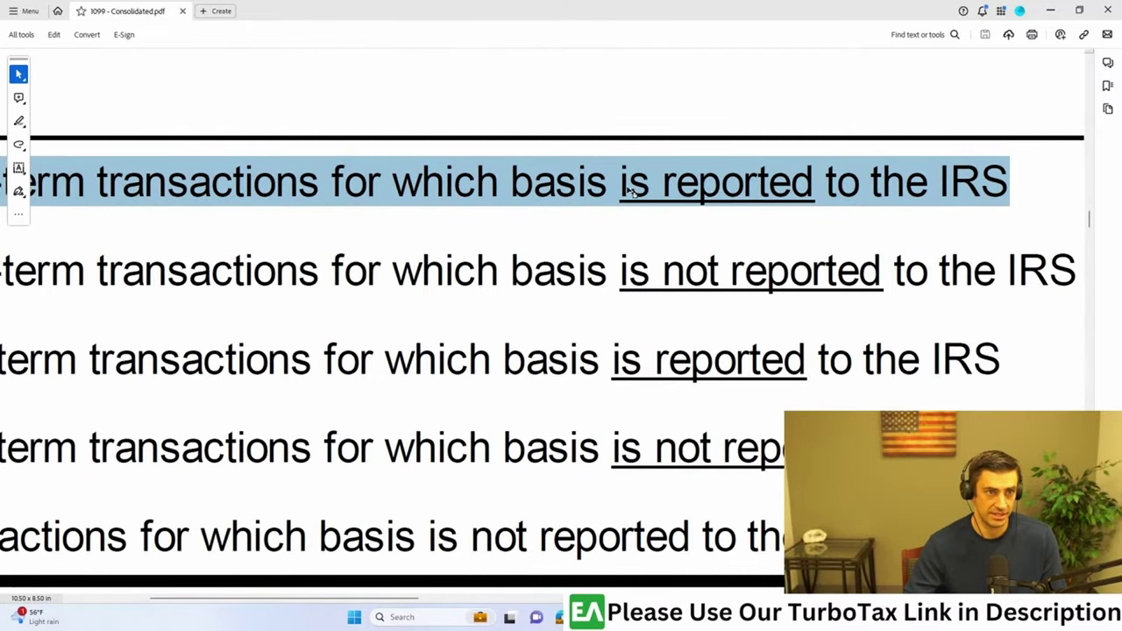
ctrl+scroll(925, 195, down, 2)
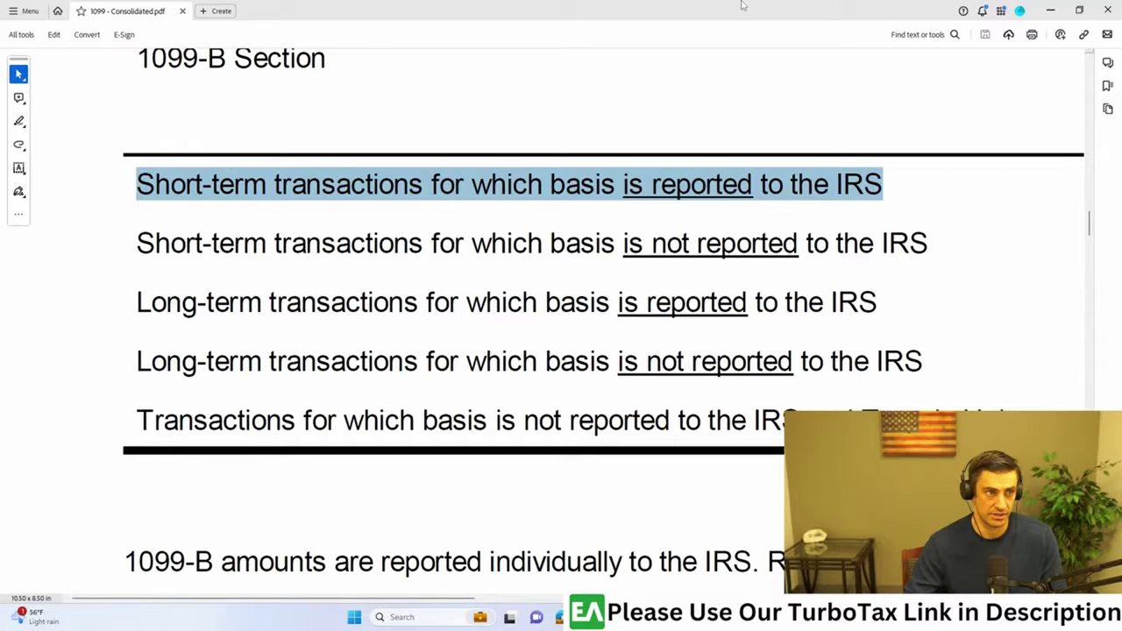
drag(743, 4, 1121, 55)
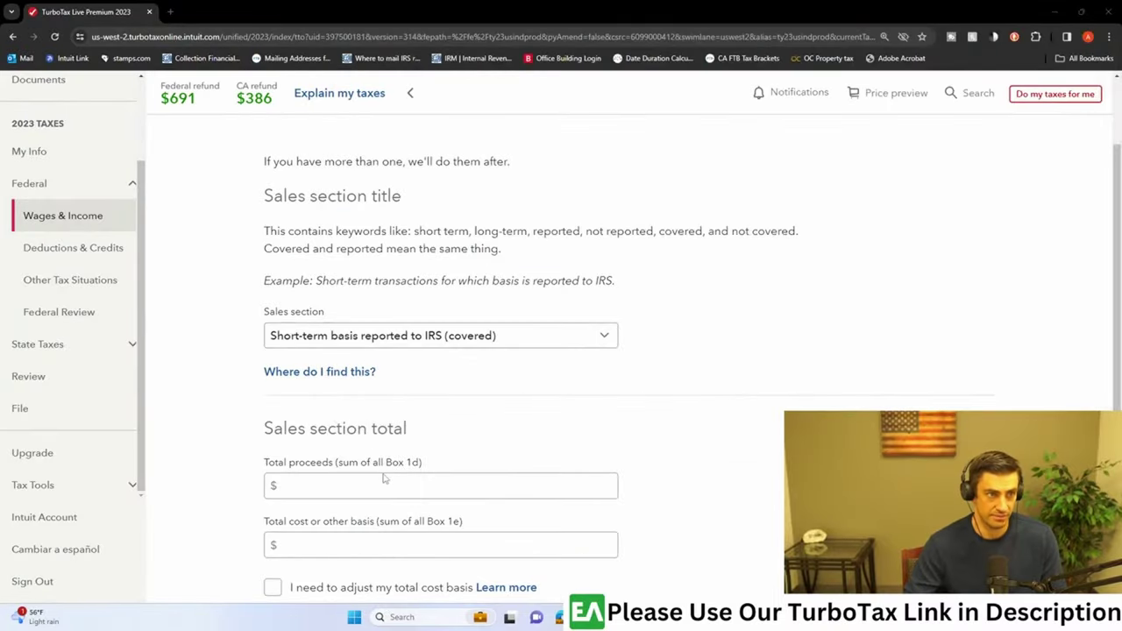
scroll(383, 478, down, 3)
drag(1121, 55, 561, 2)
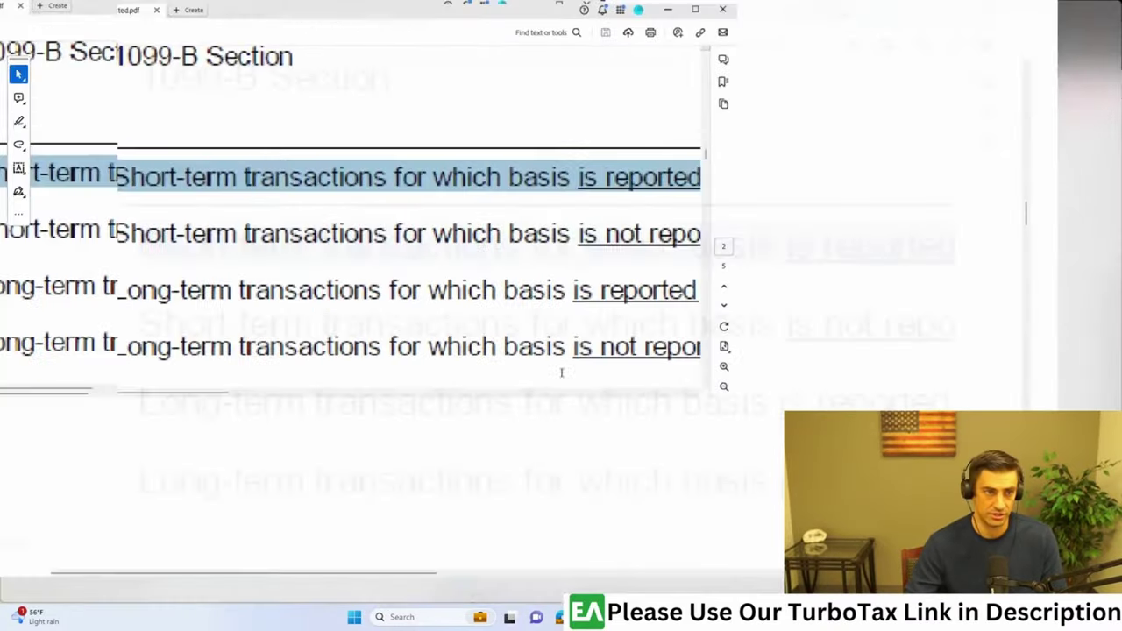
drag(438, 599, 563, 592)
scroll(564, 590, right, 5)
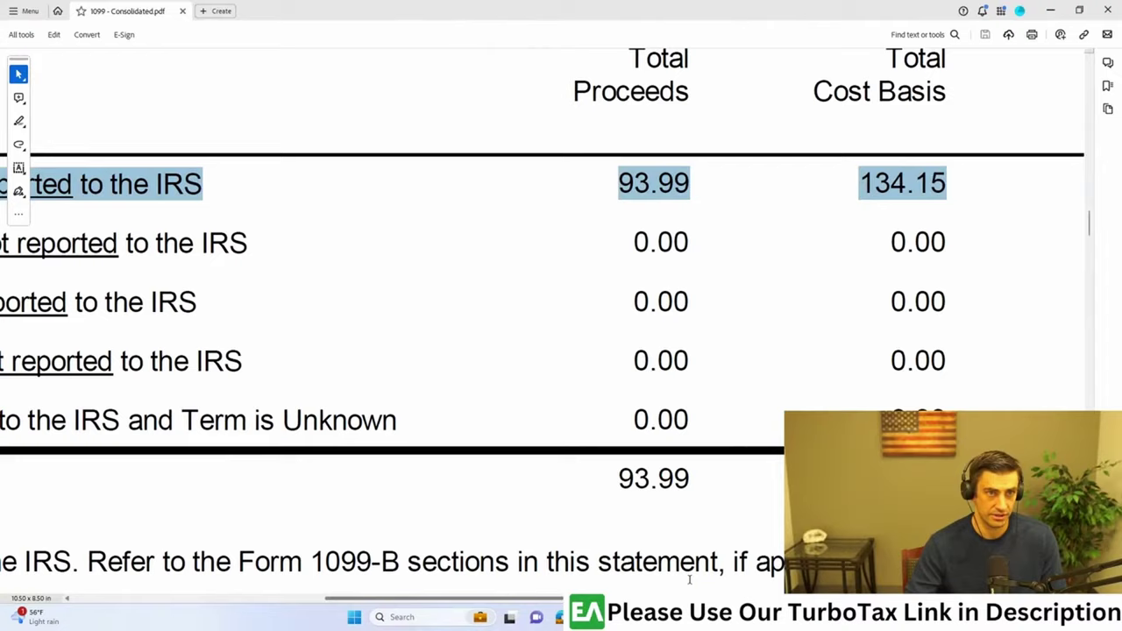
scroll(653, 263, up, 1)
key(alt+Tab)
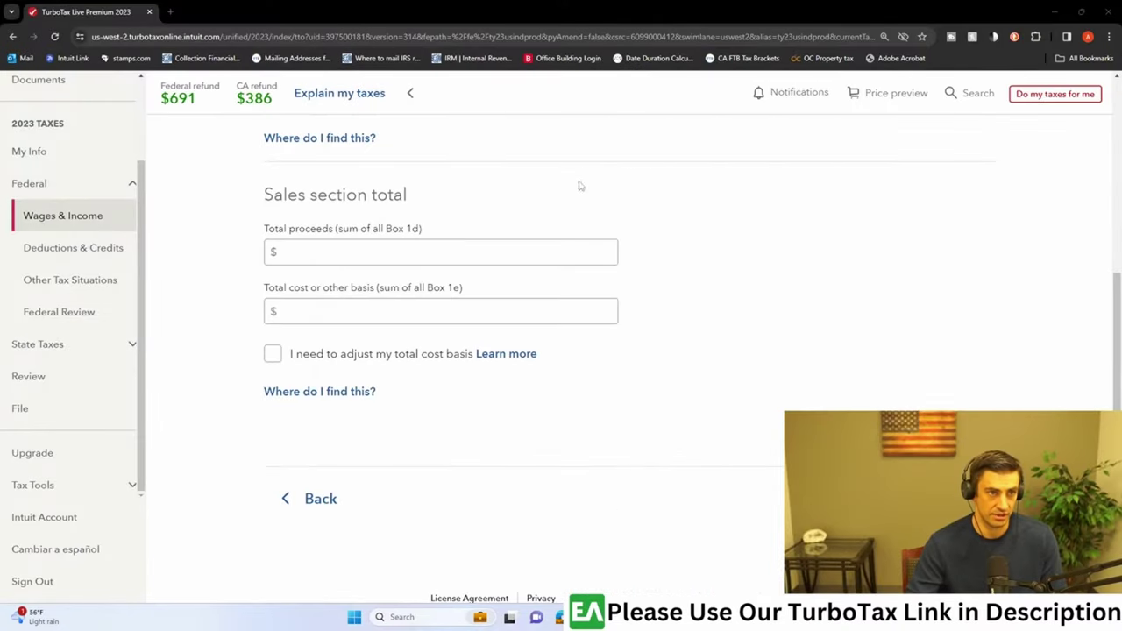
click(538, 251)
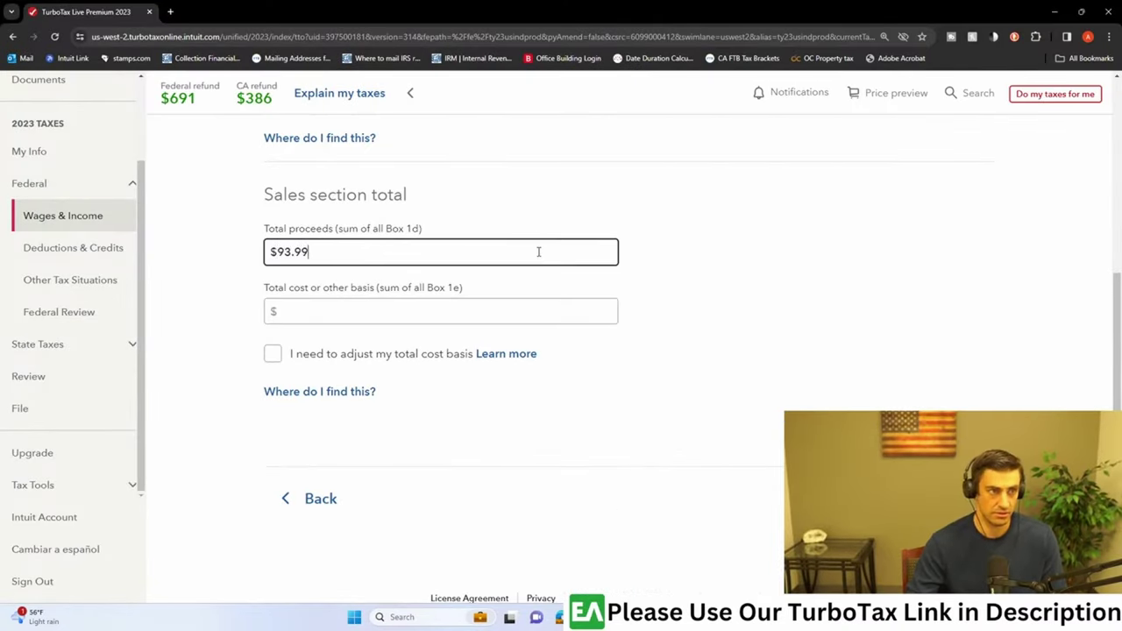
text(93.99)
- Look up the same row's total cost basis in the 1099 PDF and enter 134.15 as total cost or other basis in TurboTax
key(alt+Tab)
scroll(804, 400, right, 3)
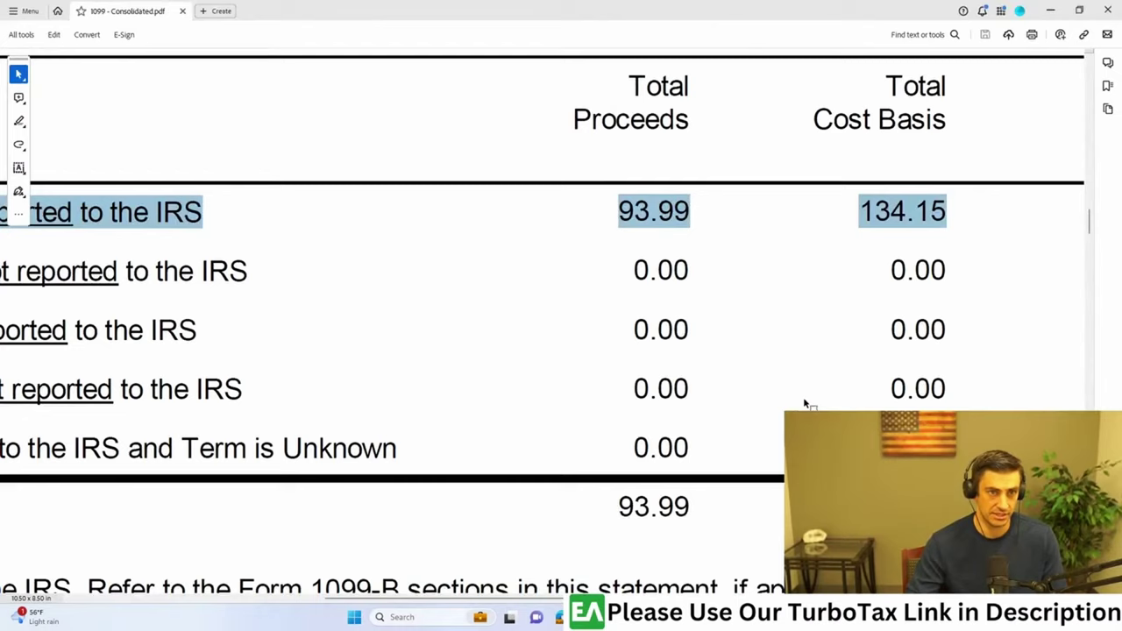
key(alt+Tab)
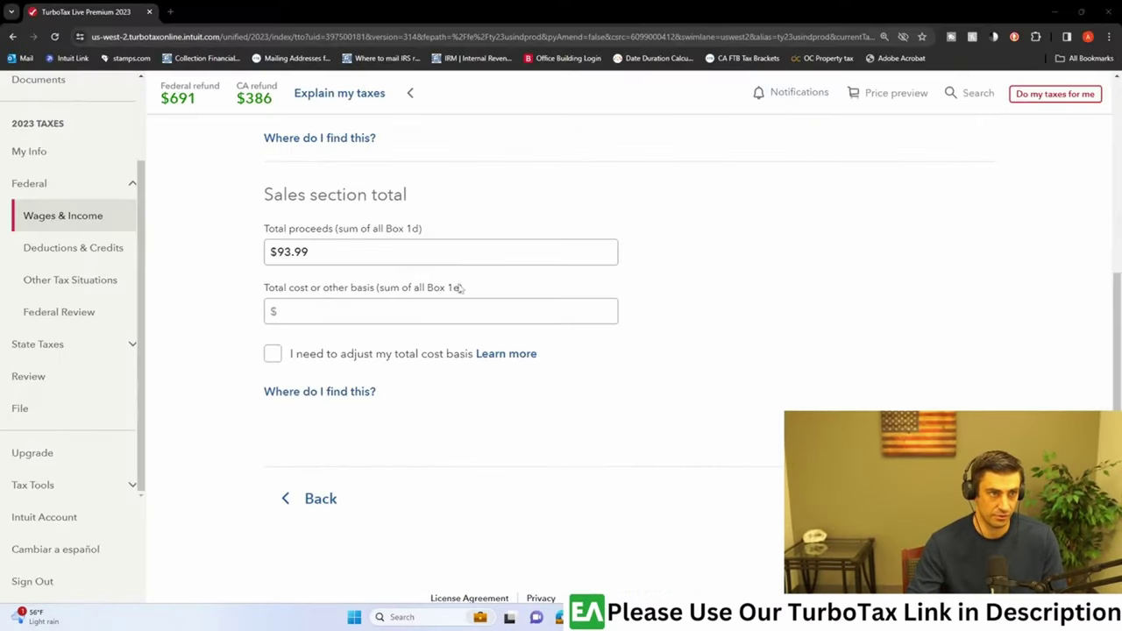
click(432, 313)
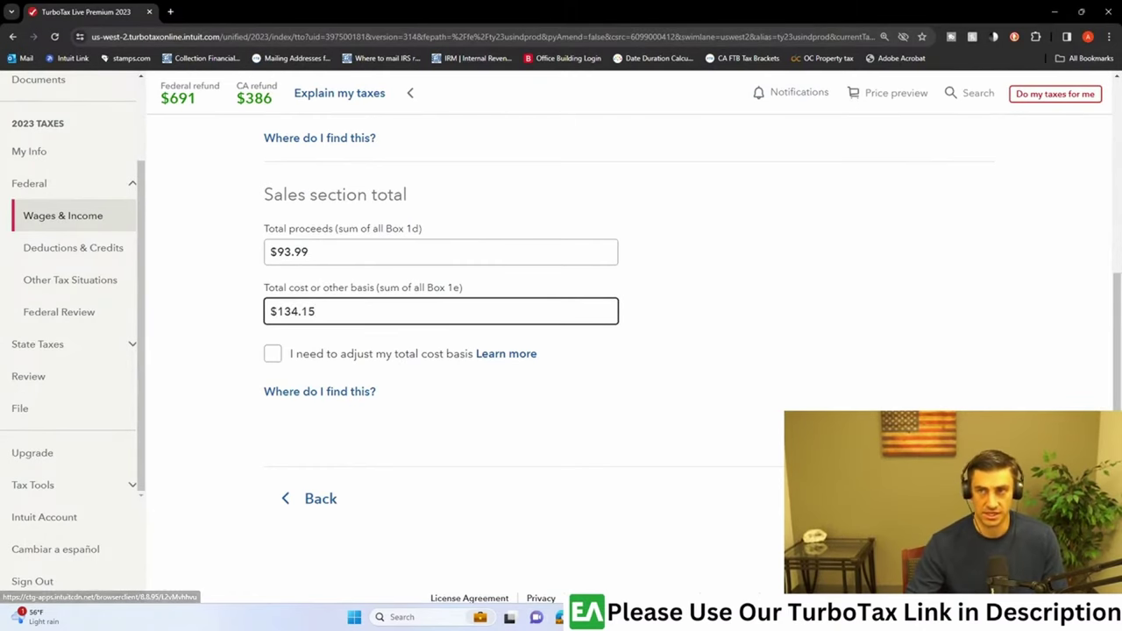
- Check the Total Wash Sales column of the 1099-B summary in the PDF and return to TurboTax
key(alt+Tab)
scroll(946, 240, down, 2)
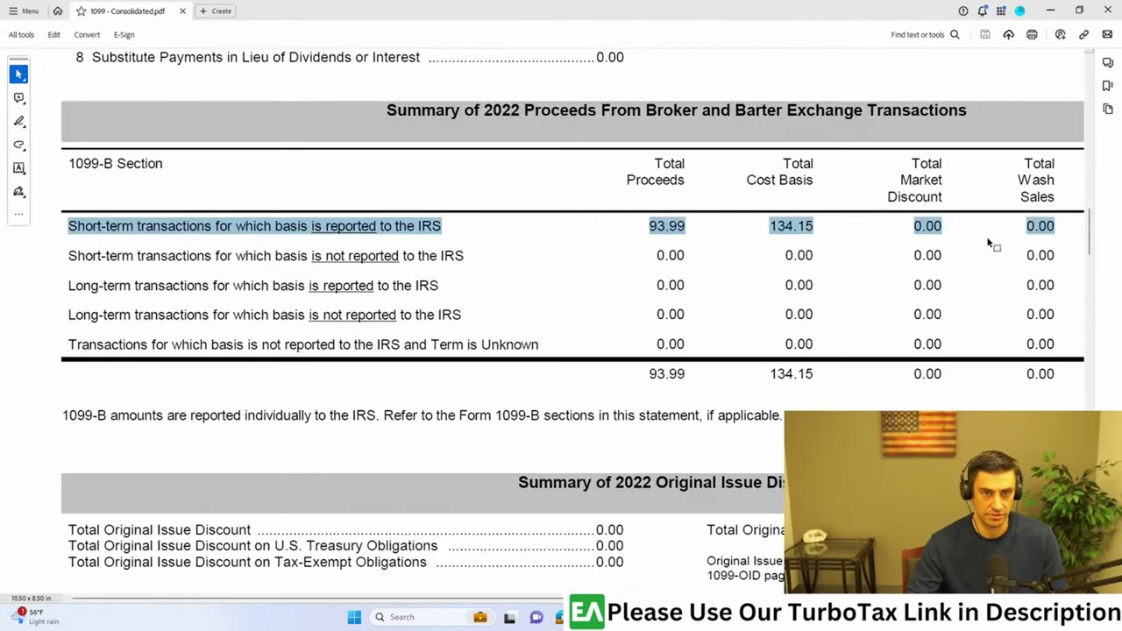
click(852, 204)
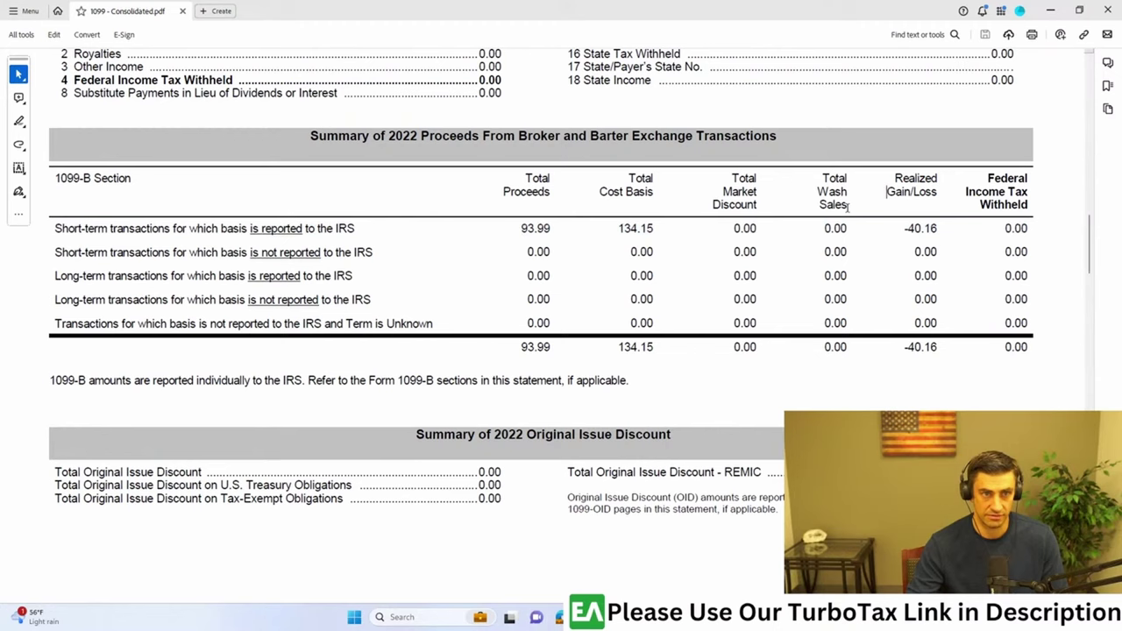
drag(851, 206, 810, 181)
click(862, 215)
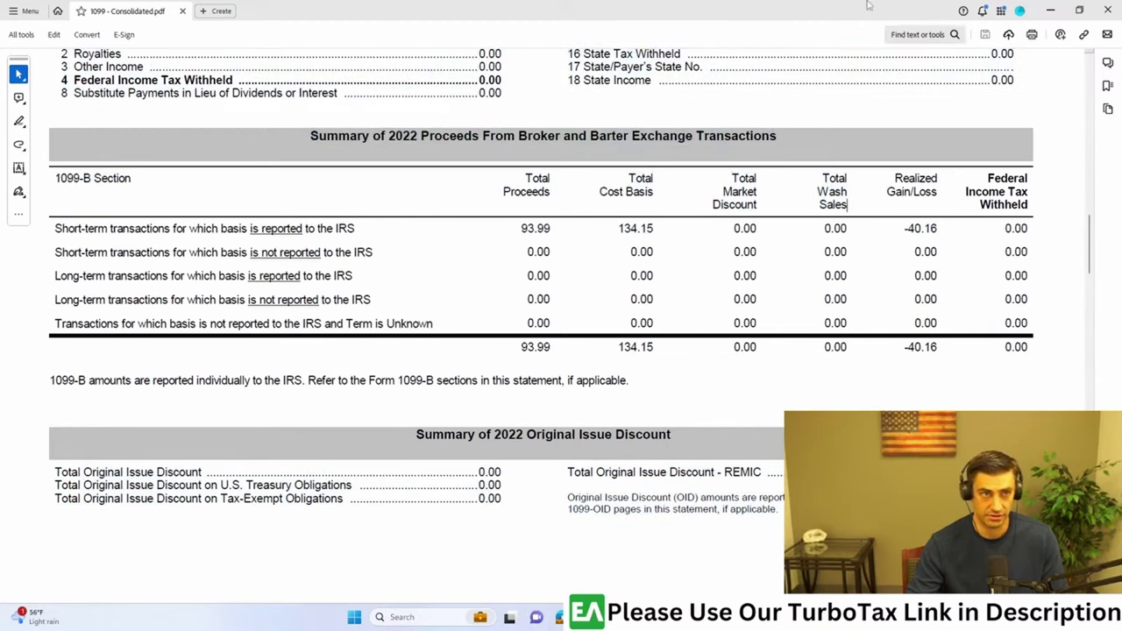
key(alt+Tab)
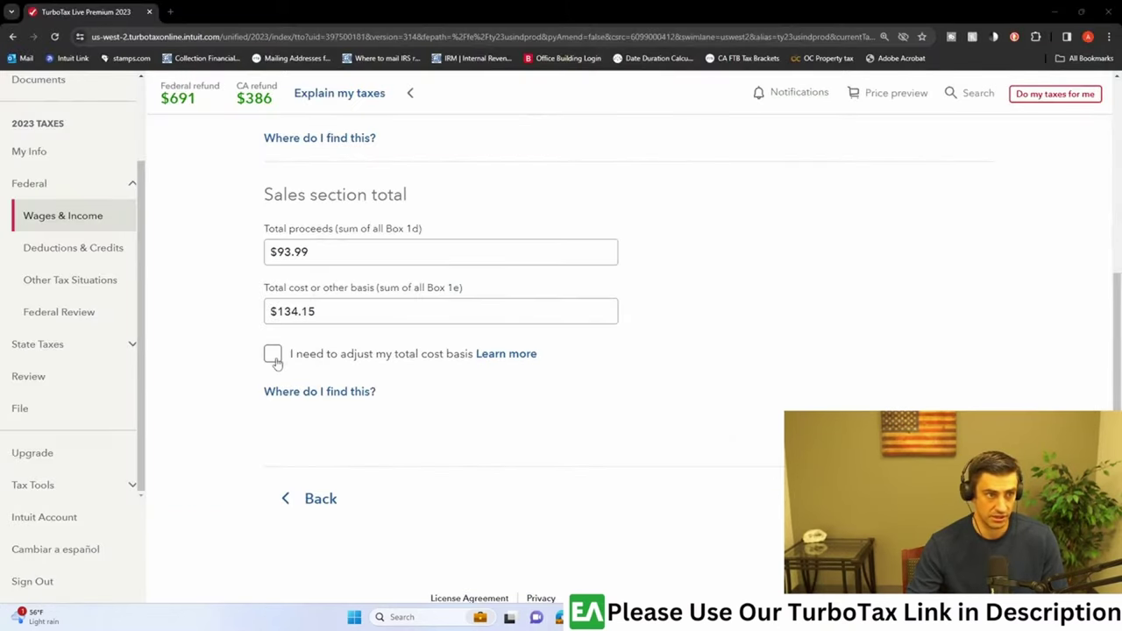
- Try the total cost basis adjustment with code W (nondeductible loss from a wash sale), and clear the adjustment option
click(275, 359)
scroll(579, 526, down, 1)
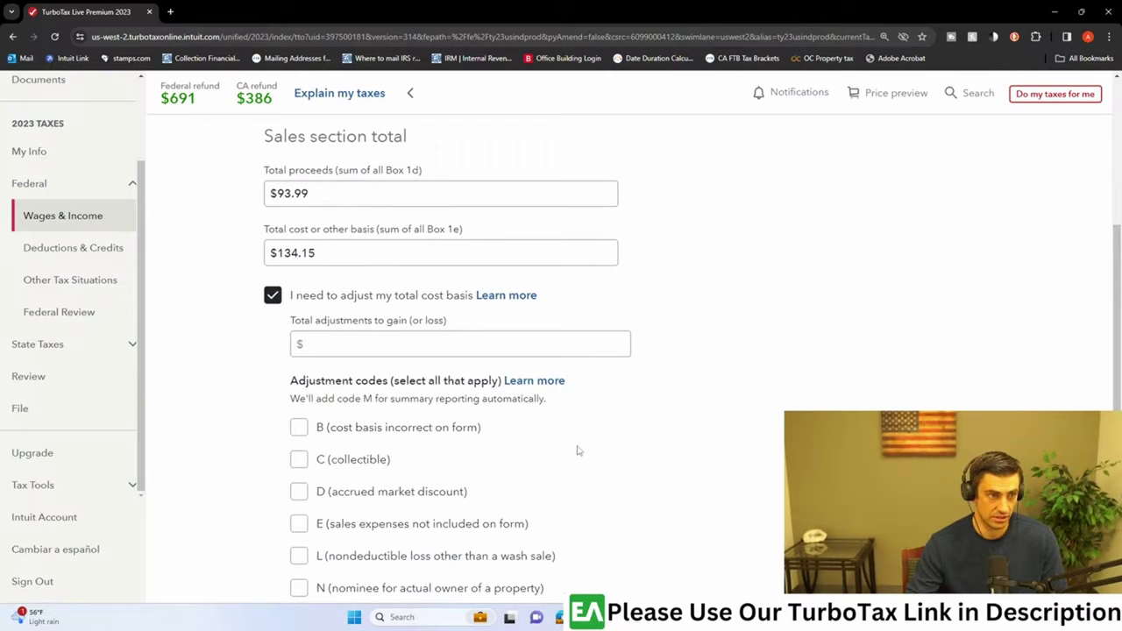
scroll(578, 448, down, 4)
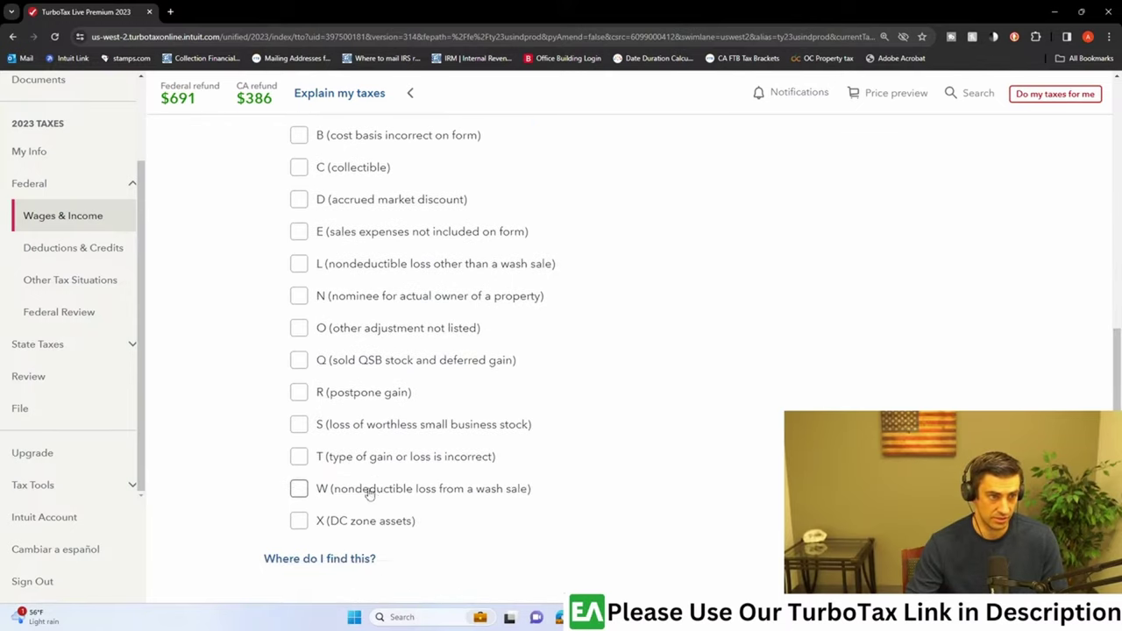
click(299, 489)
scroll(325, 503, up, 3)
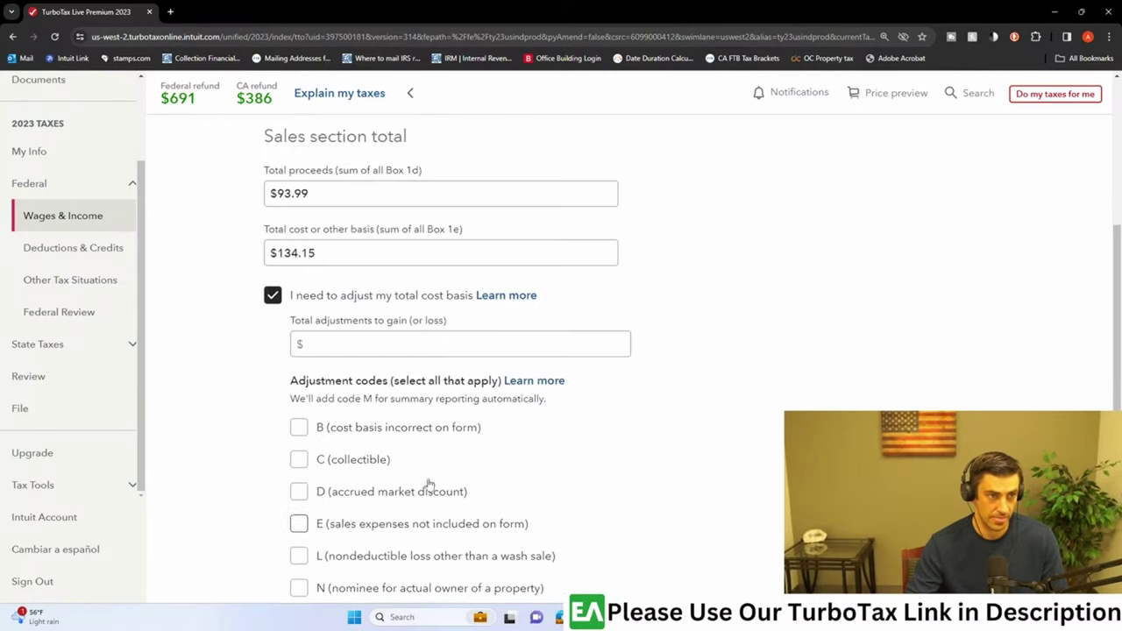
scroll(333, 328, down, 2)
scroll(367, 361, down, 3)
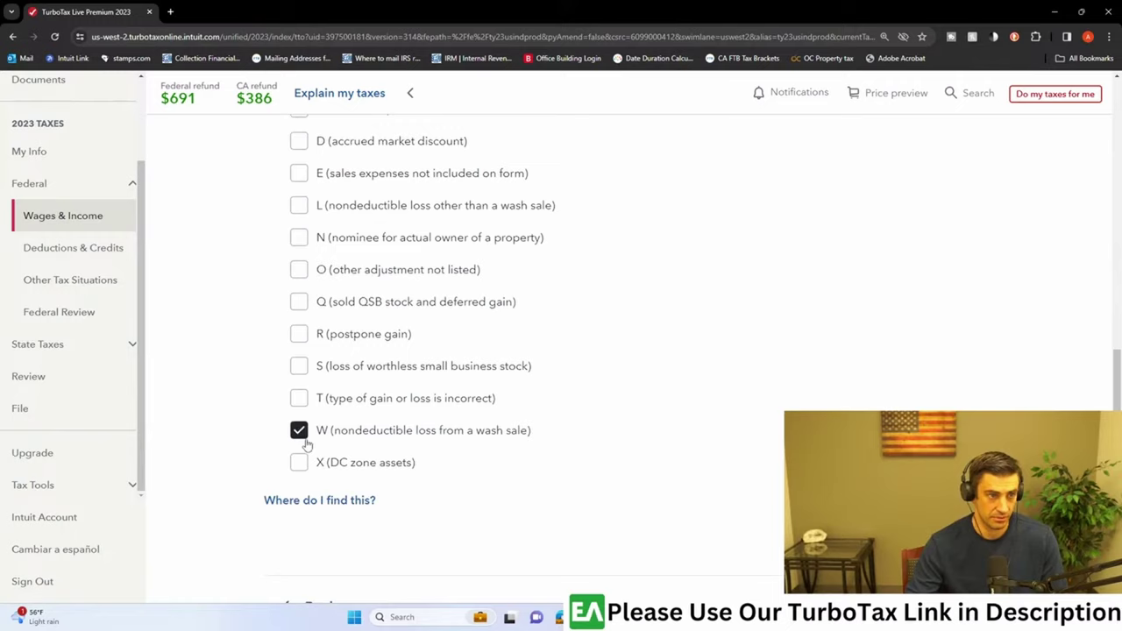
scroll(295, 444, up, 4)
click(273, 296)
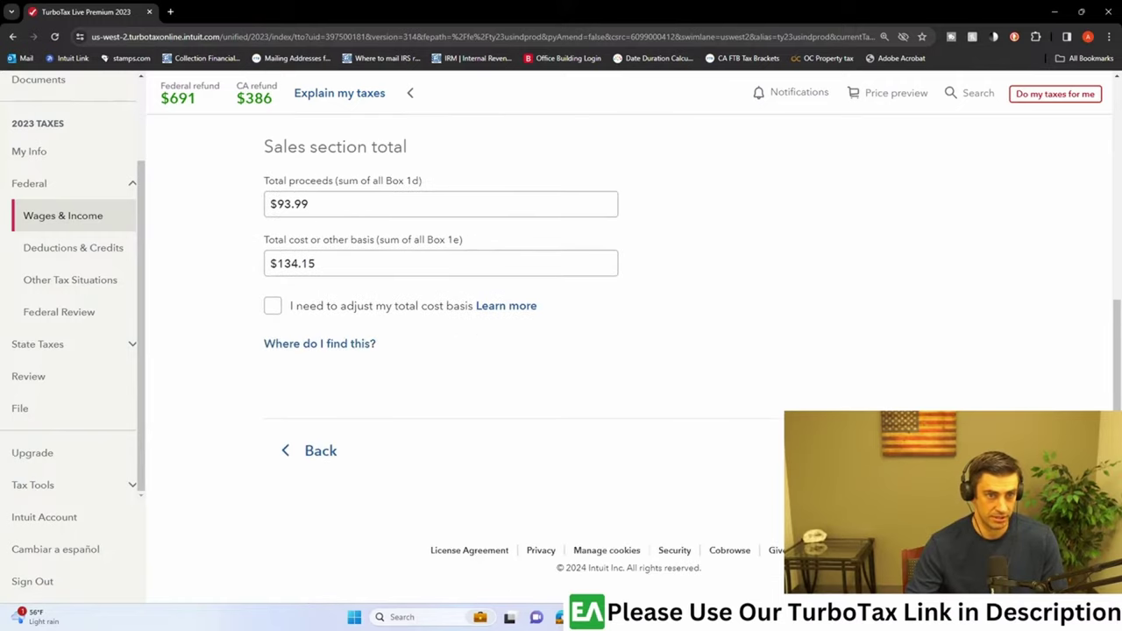
- Continue from the short-term sales section totals to the review of the Bank sales section totals
click(937, 451)
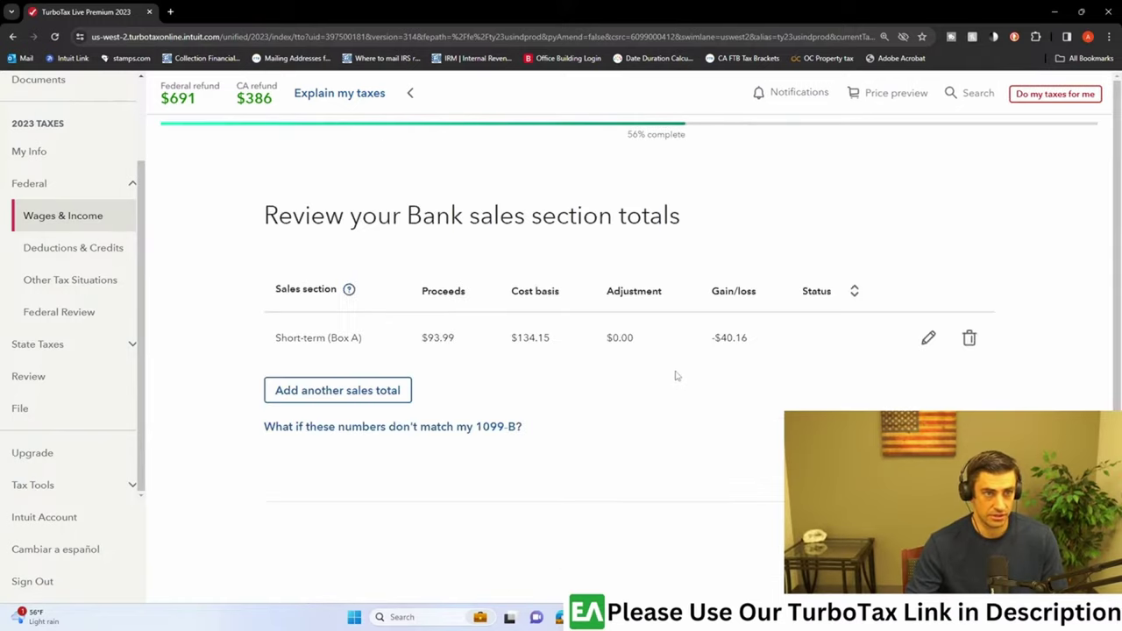
- Compare the short-term gain/loss in the Bank sales section totals with the Realized Gain/Loss column in the 1099 PDF
drag(768, 355, 725, 338)
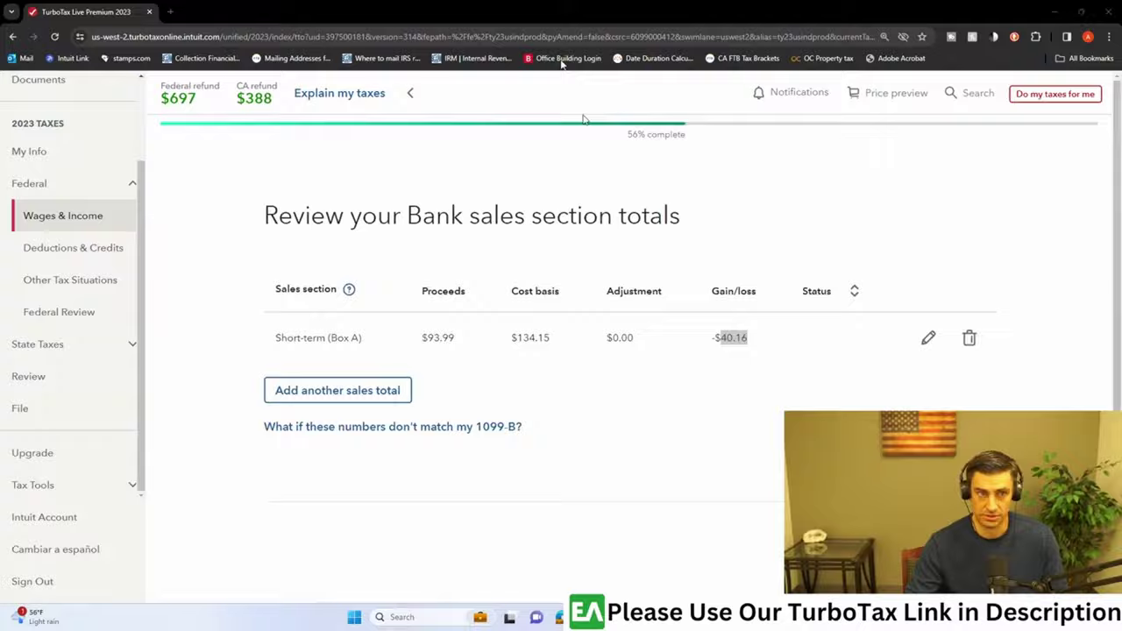
key(alt+Tab)
drag(937, 230, 899, 214)
key(alt+Tab)
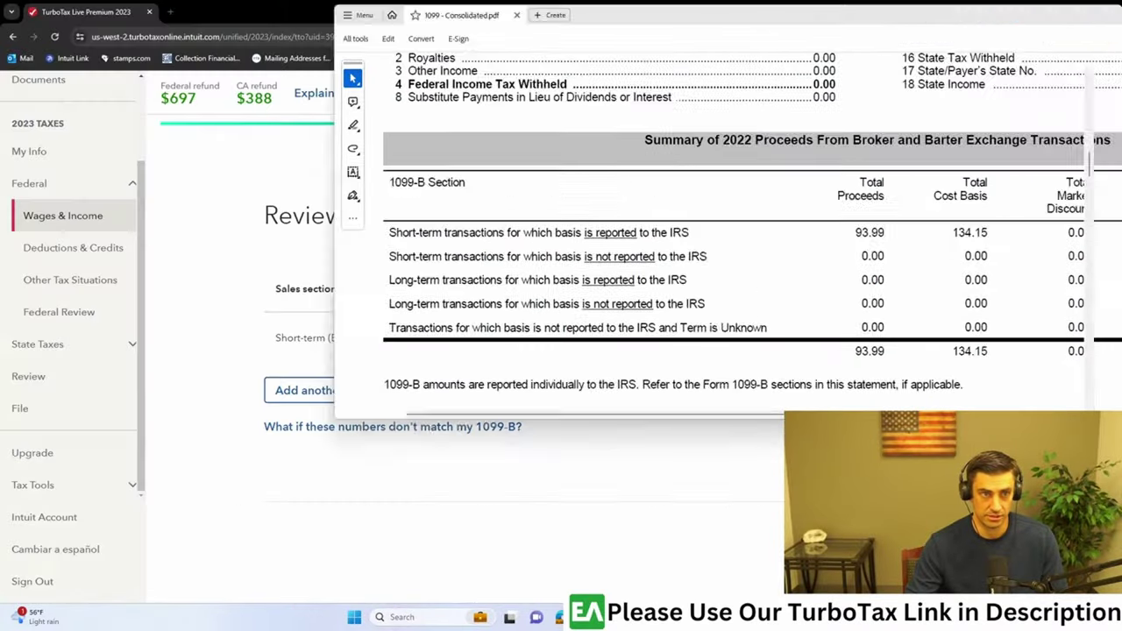
- Start another Bank sales total and compare the sales section options with the PDF's short-term basis-not-reported row
click(368, 400)
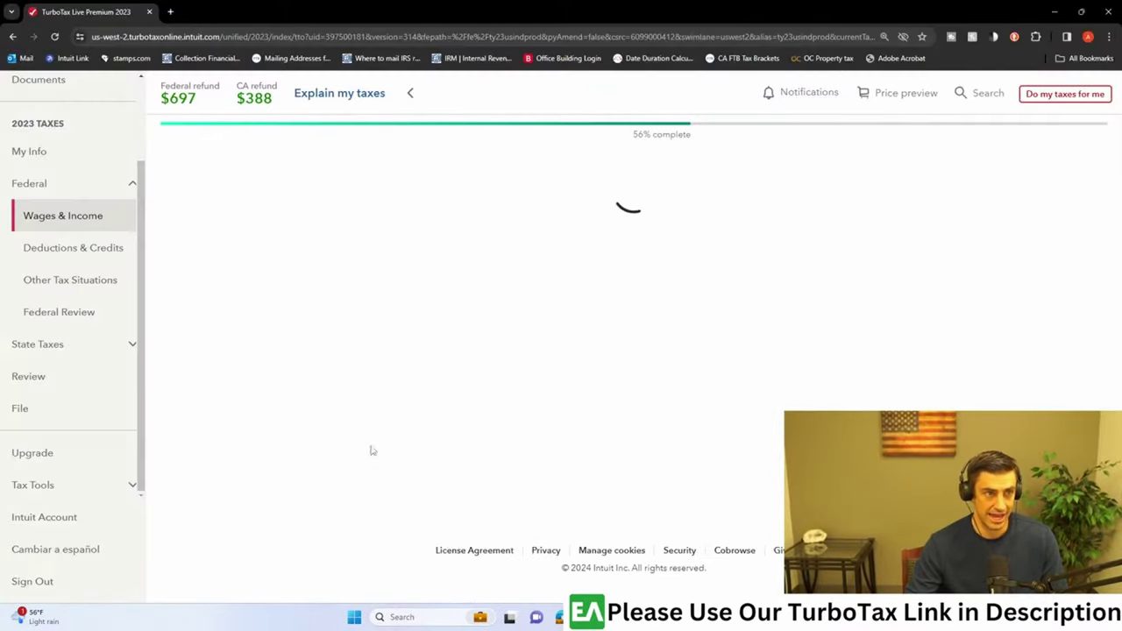
key(alt+Tab)
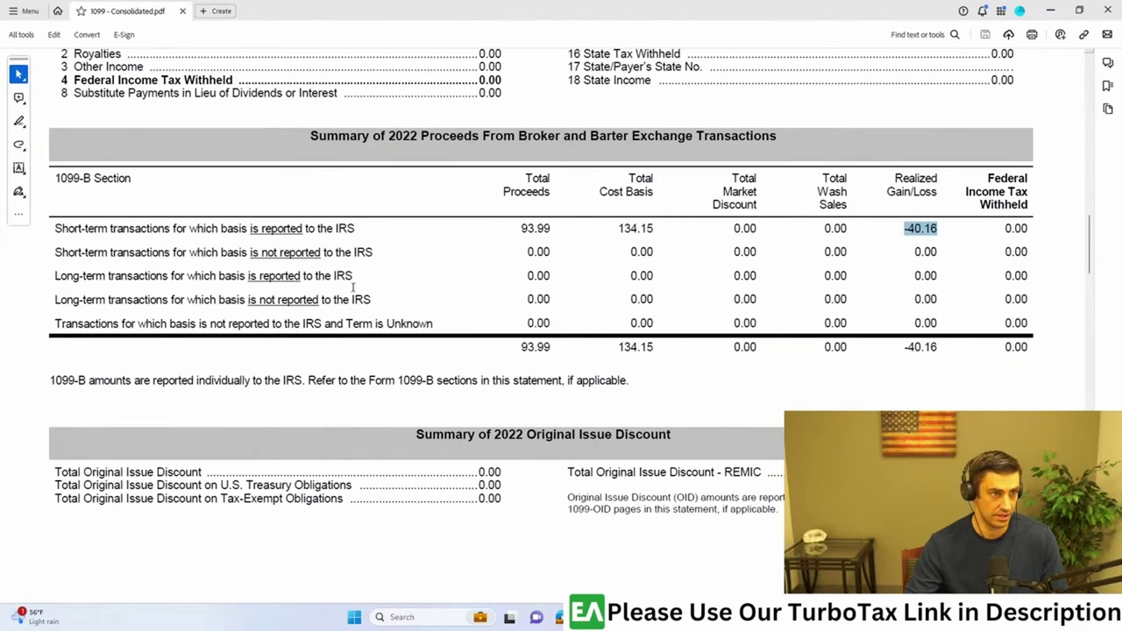
drag(376, 256, 85, 257)
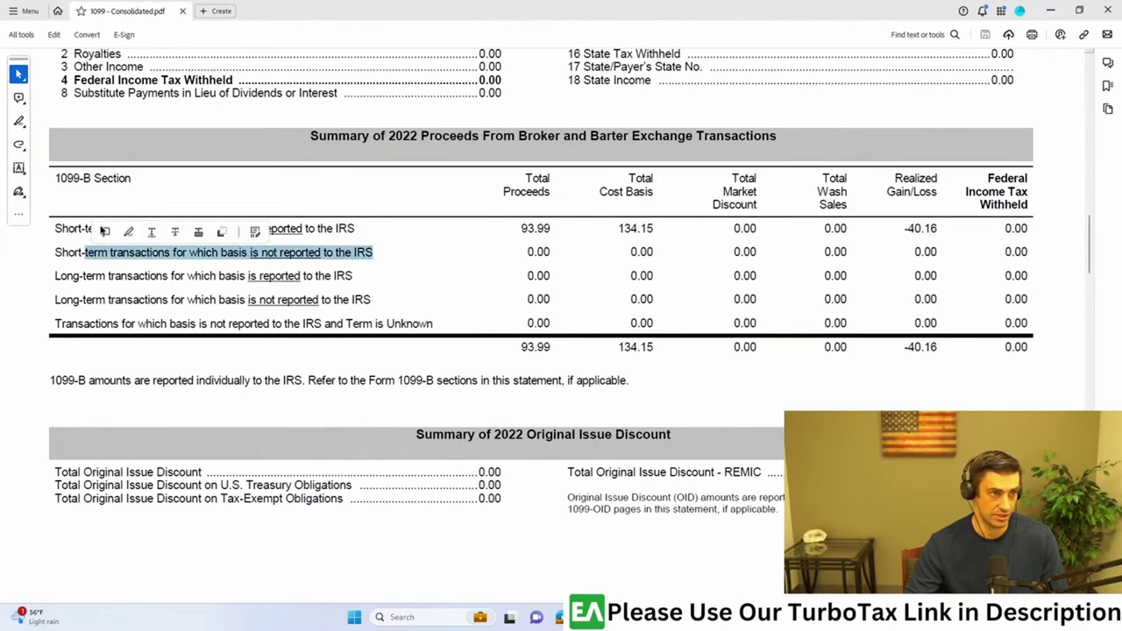
key(super+Down)
key(alt+Tab)
click(356, 453)
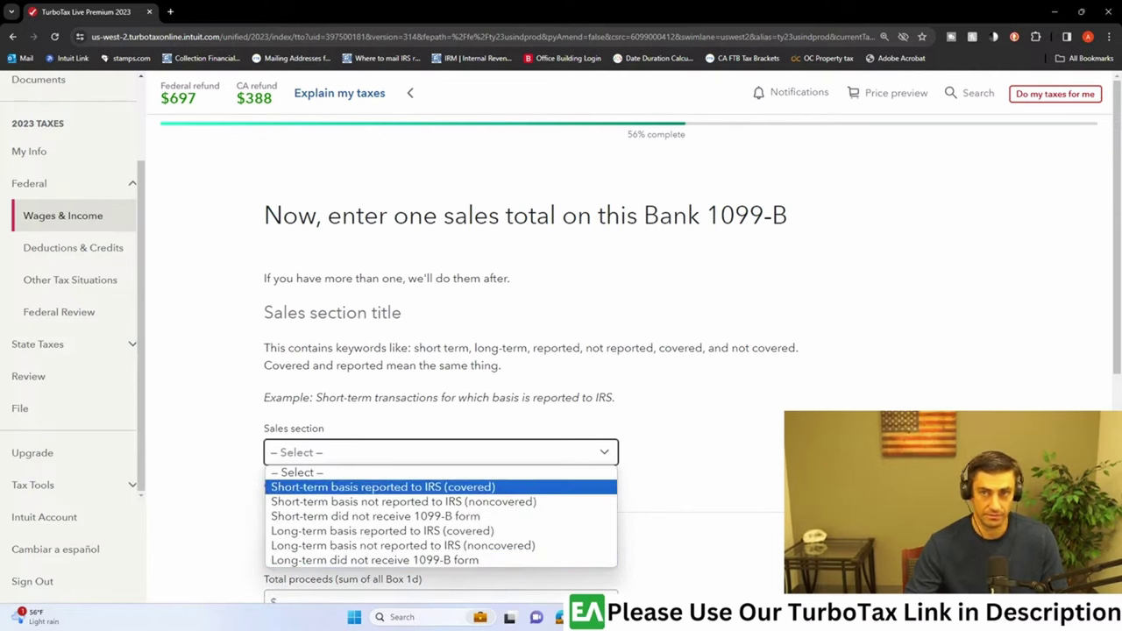
- Check the long-term basis-reported row in the 1099 PDF and set the sales section to Long-term basis reported to IRS (covered)
key(alt+Tab)
key(super+Up)
click(340, 275)
drag(352, 275, 58, 279)
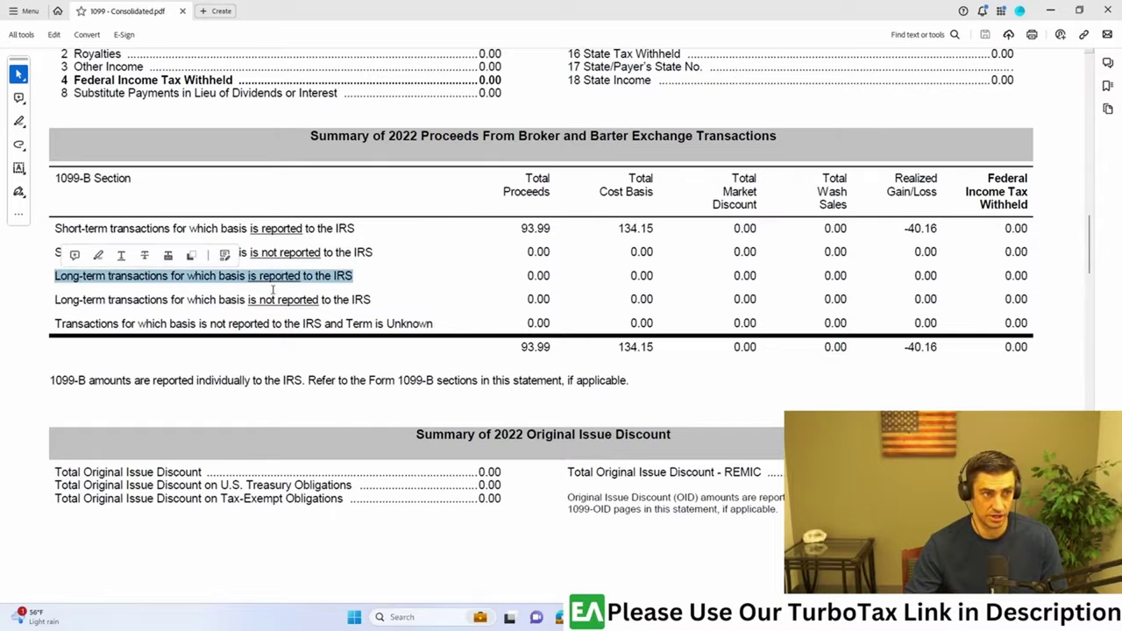
key(alt+Tab)
click(478, 452)
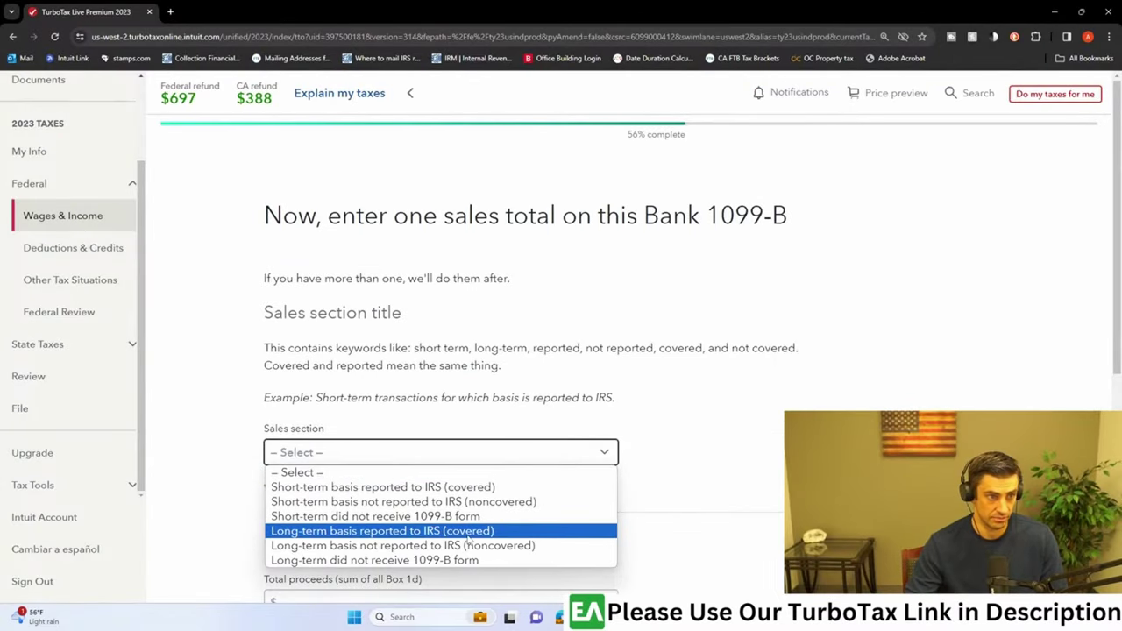
click(414, 535)
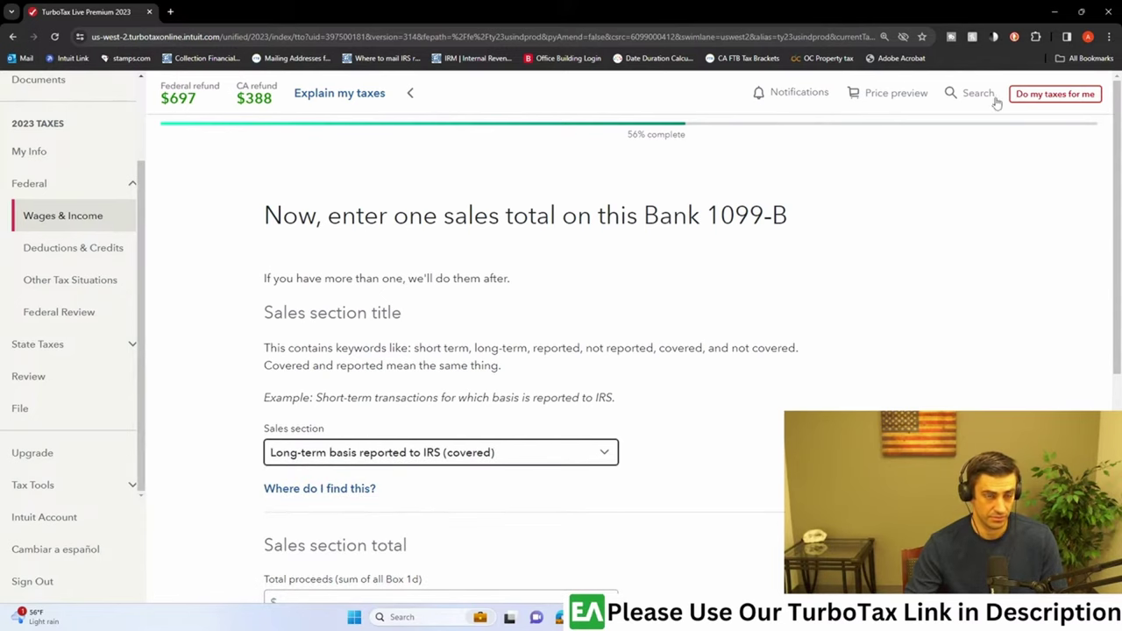
- Leave the additional sales total without amounts and delete the Long-term (Box D) row from the Bank sales section totals
scroll(664, 368, down, 5)
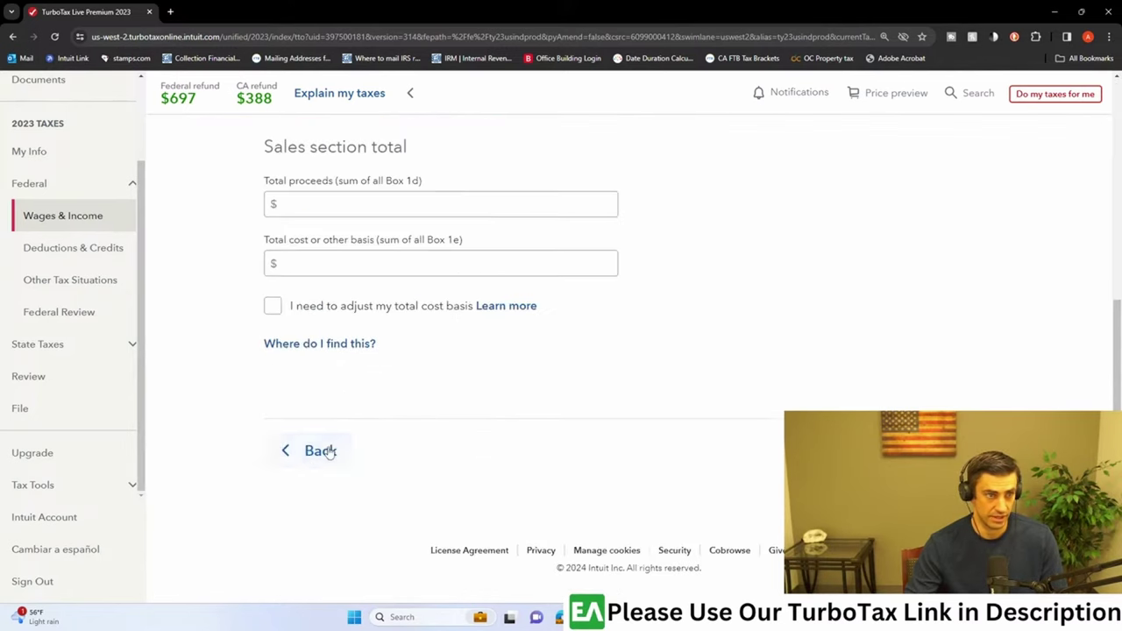
click(324, 452)
scroll(887, 333, down, 2)
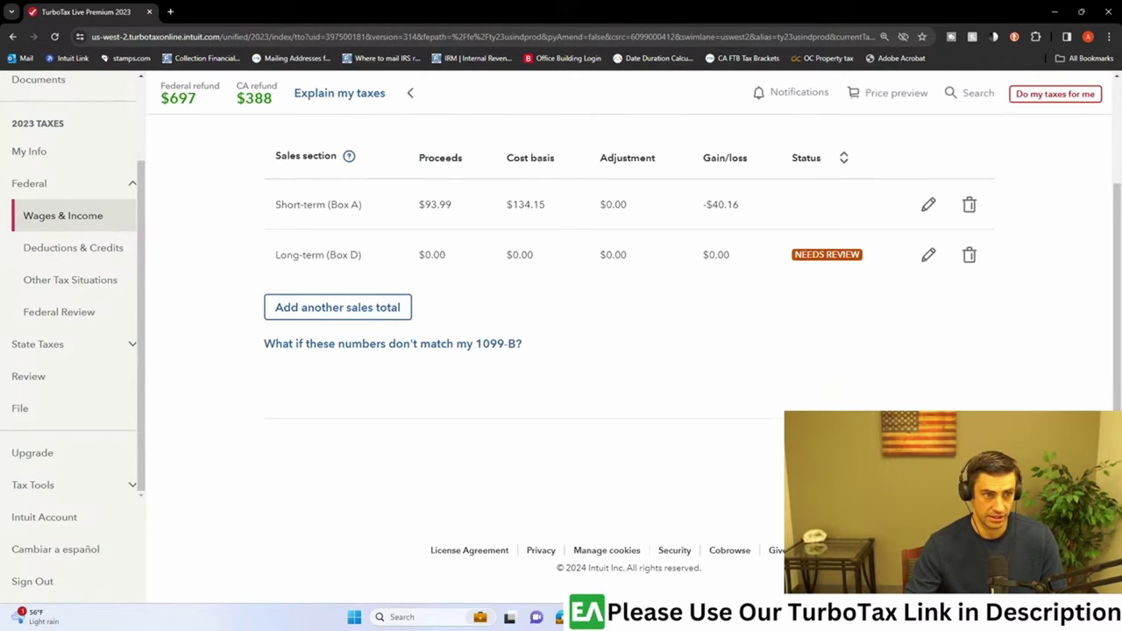
click(969, 255)
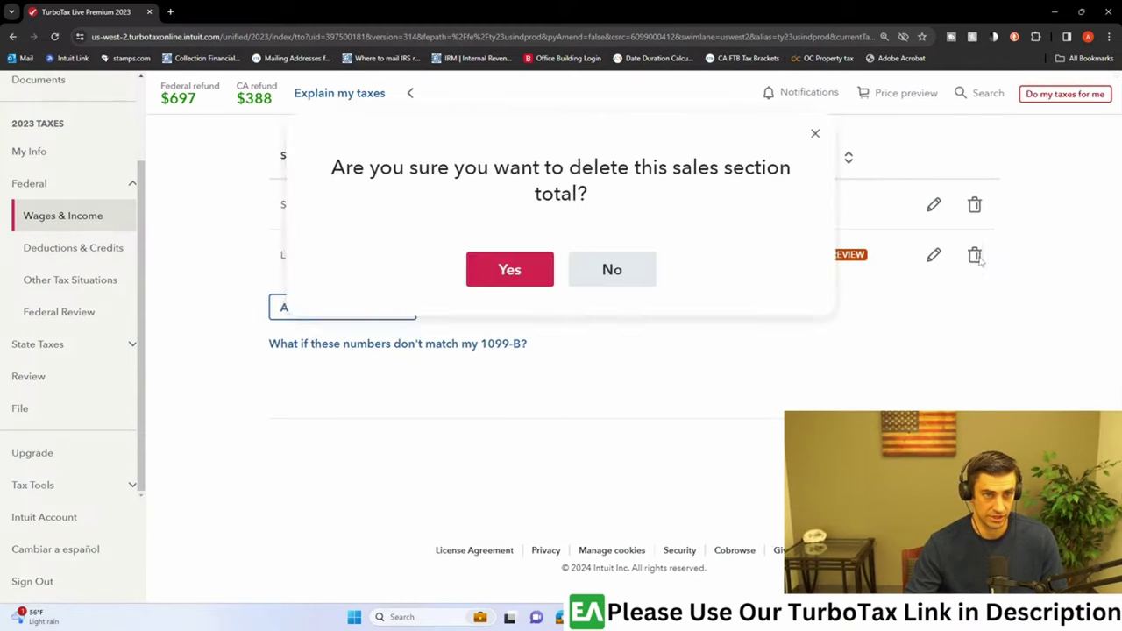
click(524, 274)
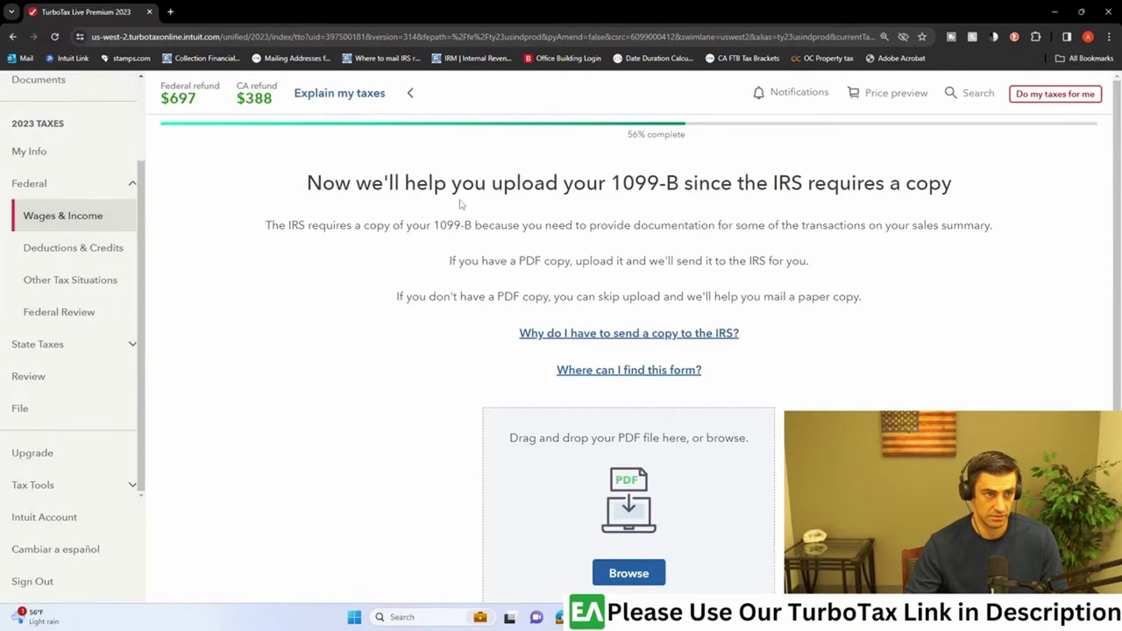
- Upload 1099 - Consolidated.pdf as the 1099-B copy for the IRS and continue to the list of investment income entries
drag(565, 184, 770, 184)
click(905, 276)
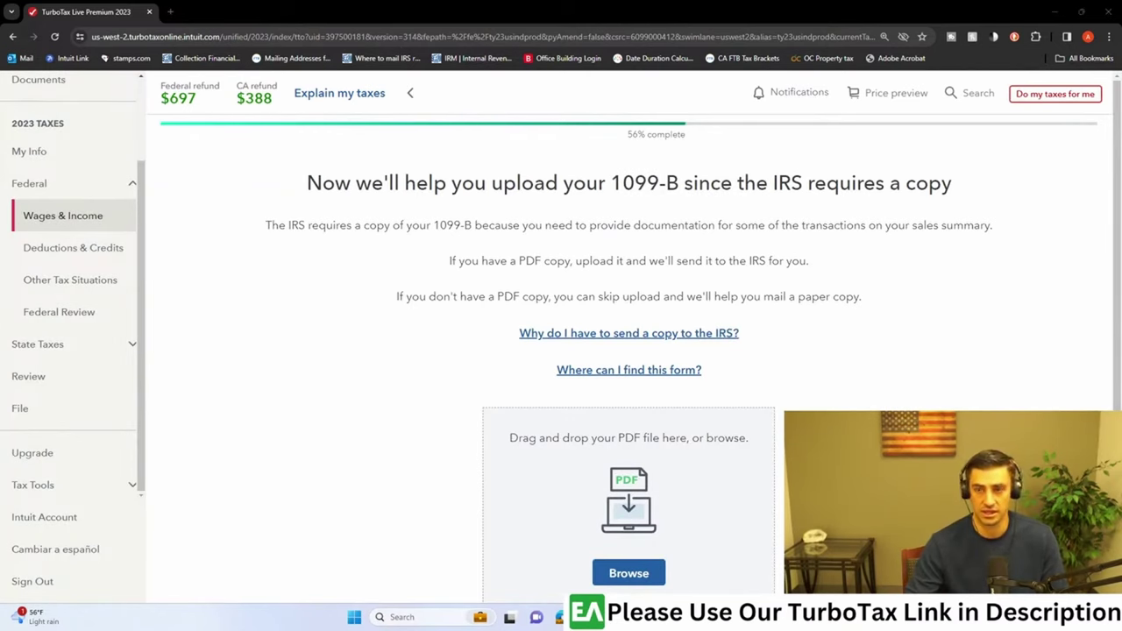
scroll(832, 241, down, 2)
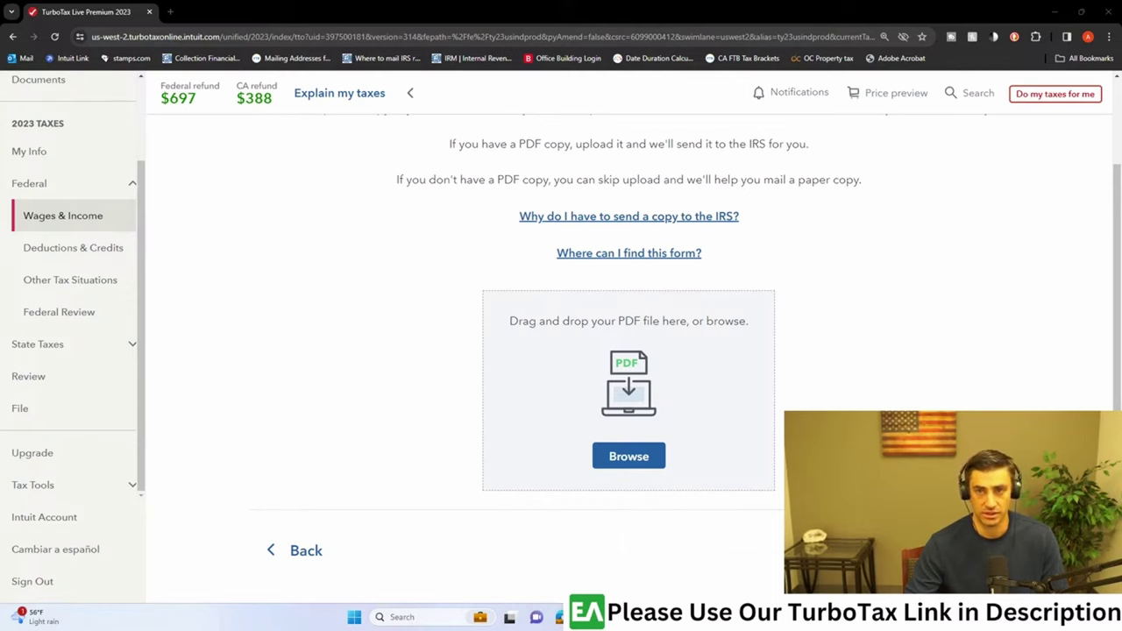
drag(756, 298, 591, 386)
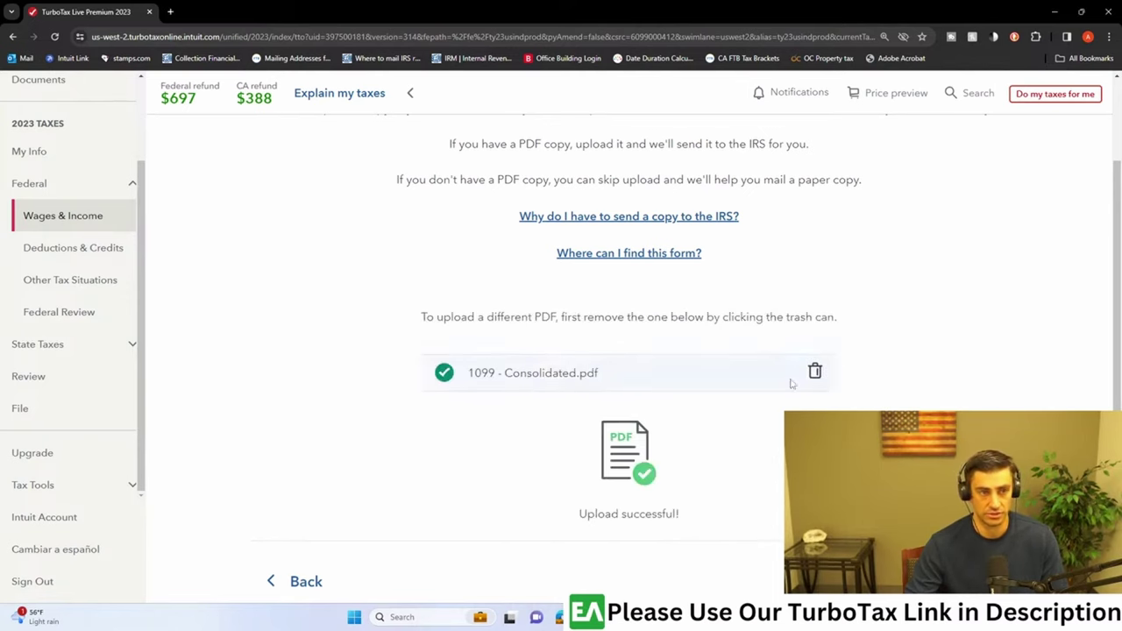
click(949, 581)
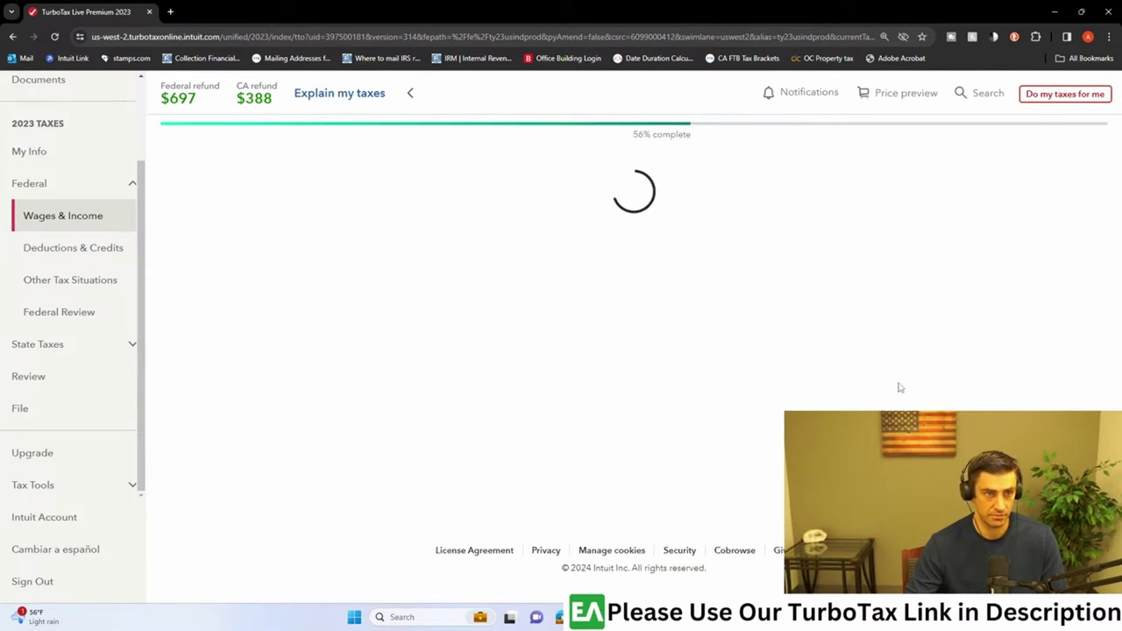
scroll(899, 388, down, 5)
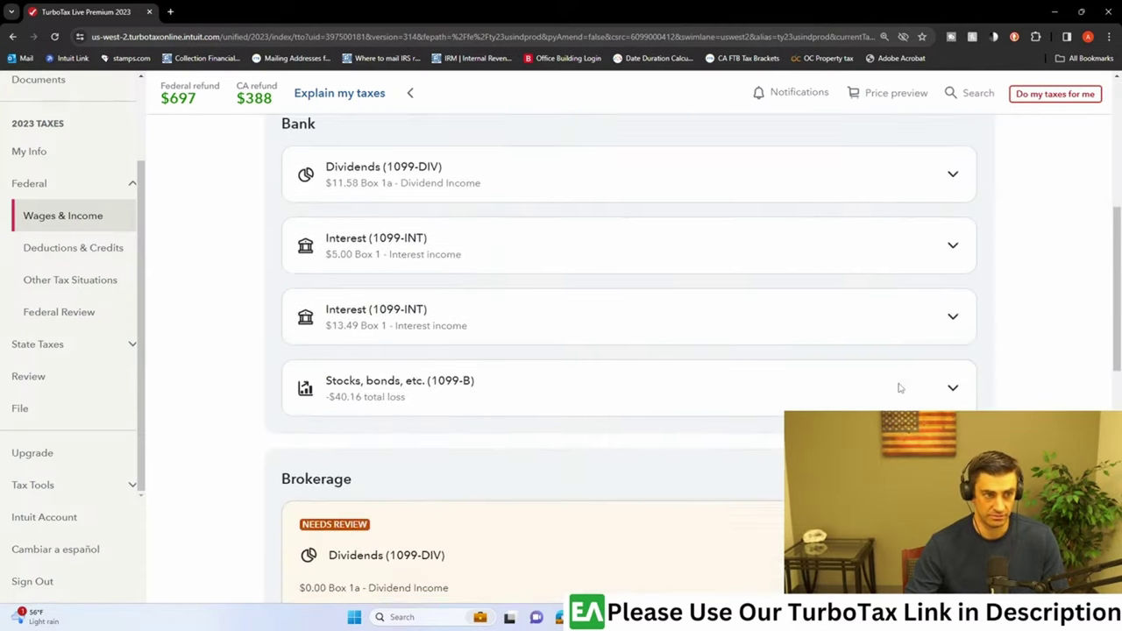